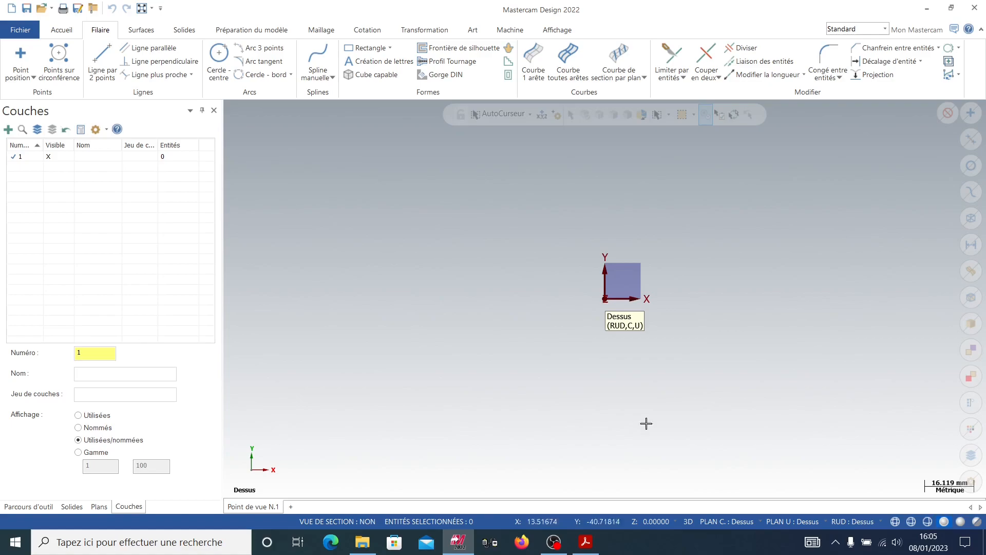
Step: Examine the outer profile dimensions of the turned part in the Acrobat Reader drawing and return to Mastercam
click(587, 543)
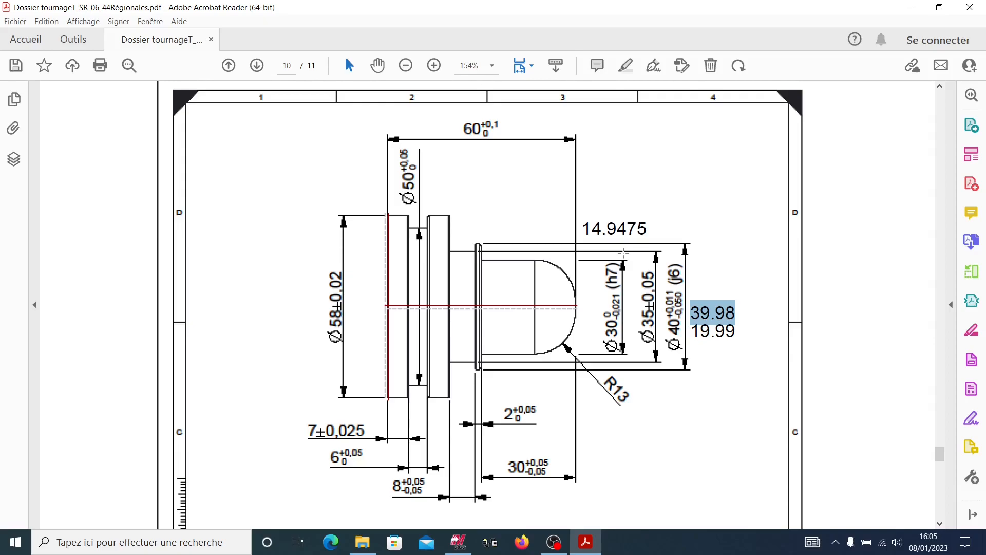
scroll(621, 221, down, 5)
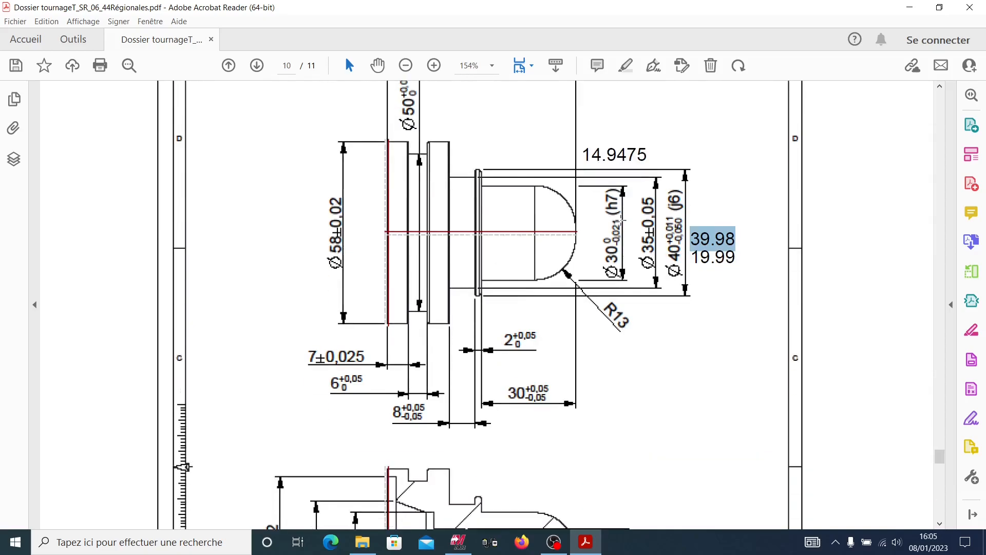
scroll(620, 219, up, 5)
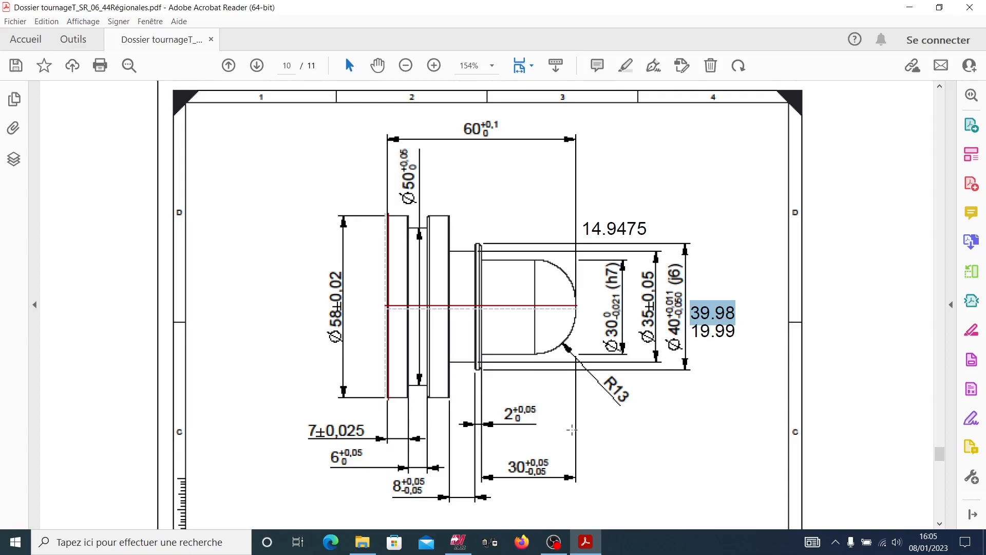
mouse_move(461, 549)
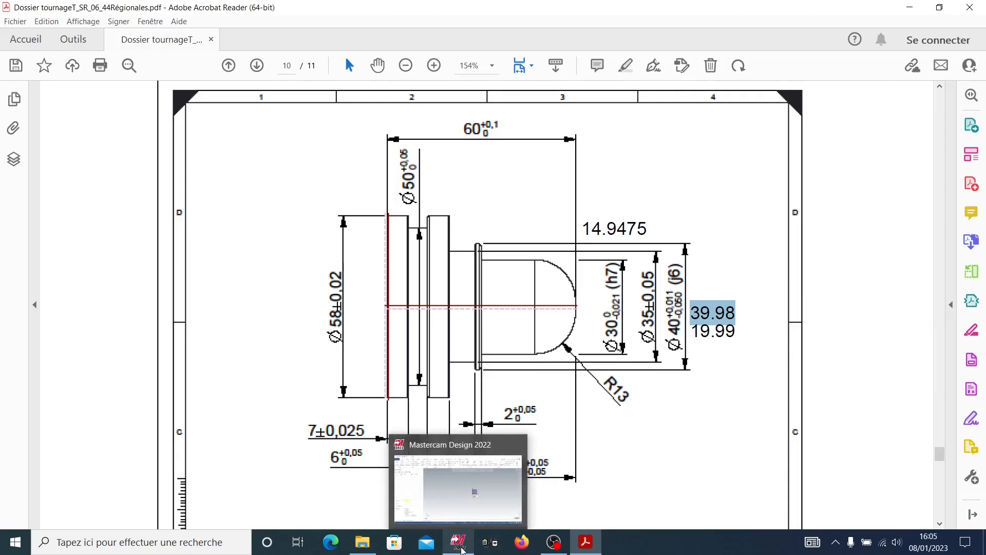
click(461, 548)
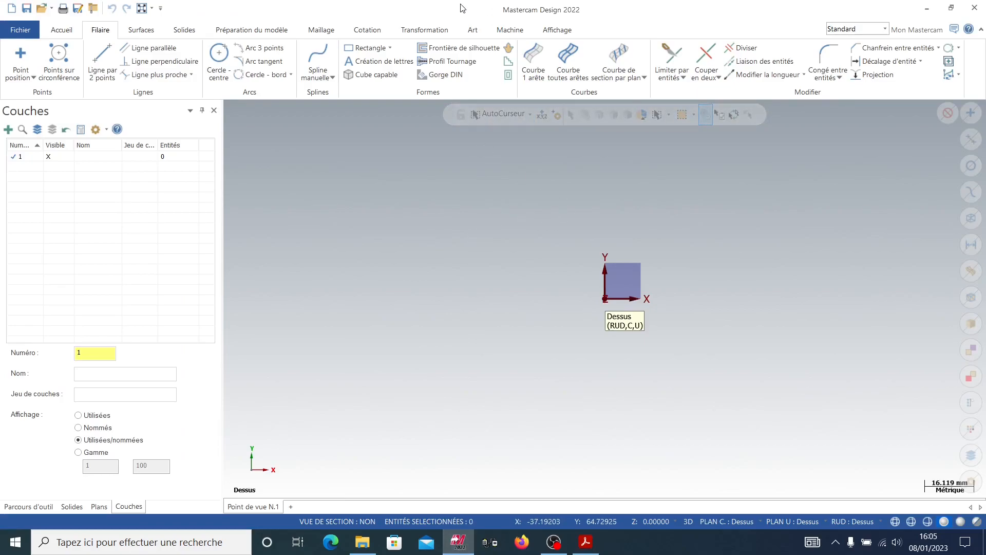
click(549, 28)
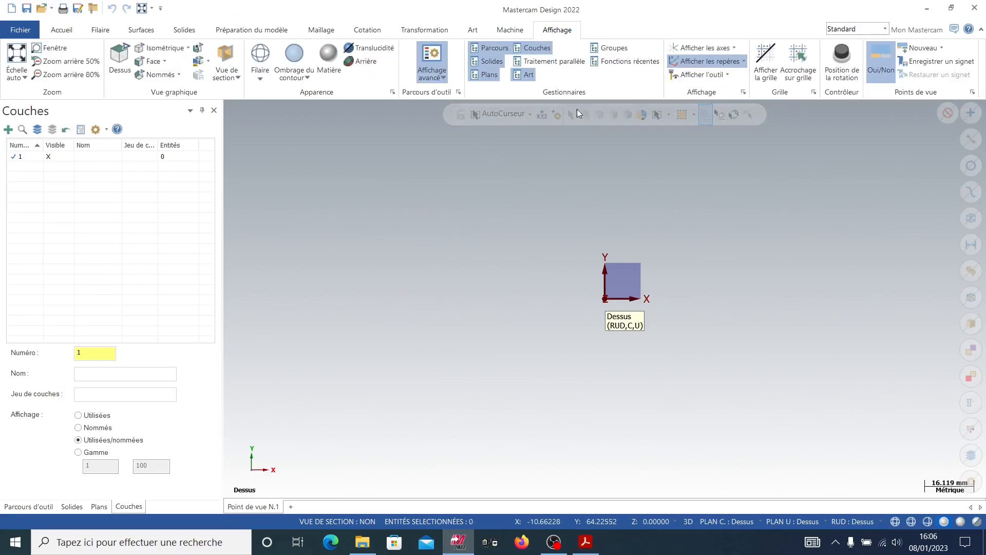
click(712, 50)
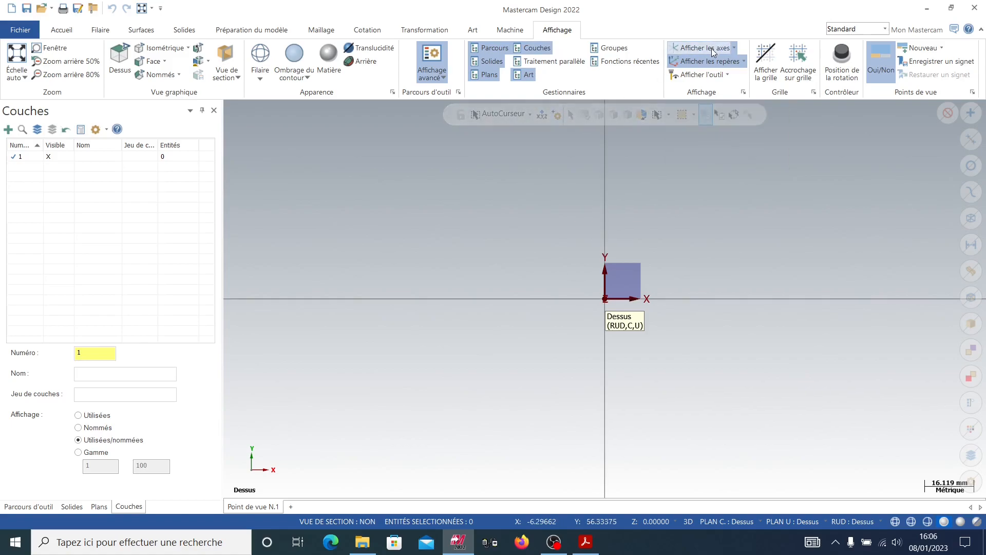
click(713, 49)
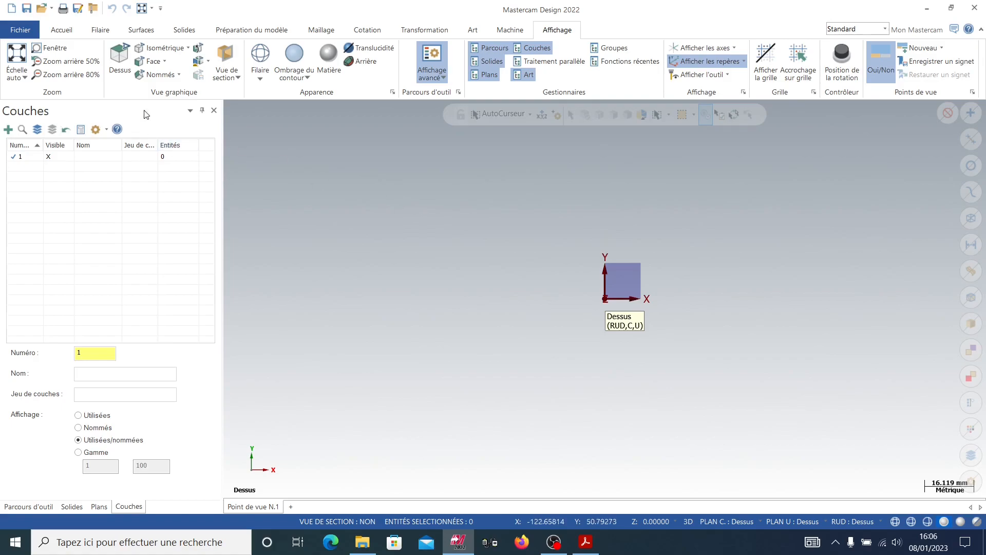
Step: Add a lathe machine to the part using the GENERIC HAAS TL 2X LATHE MM definition
click(508, 31)
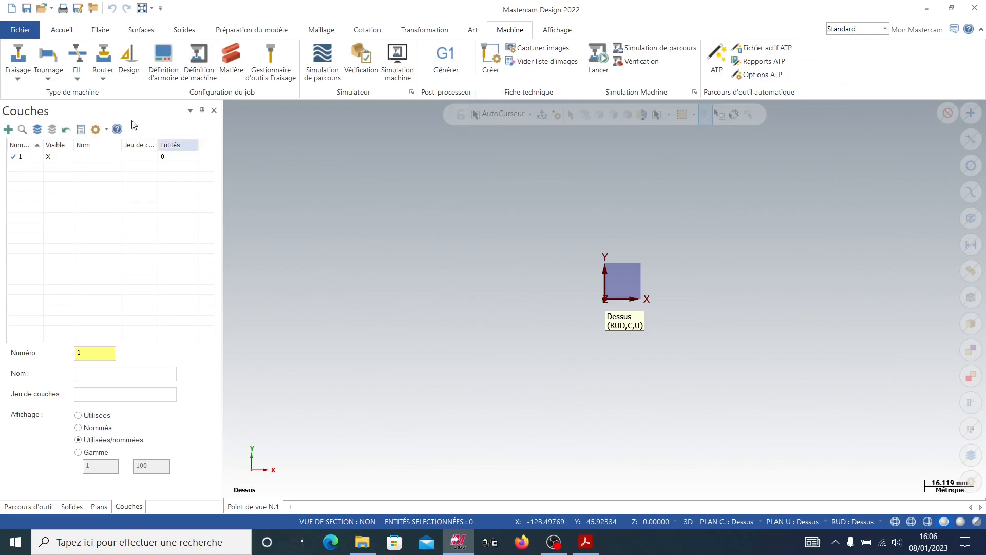
click(48, 77)
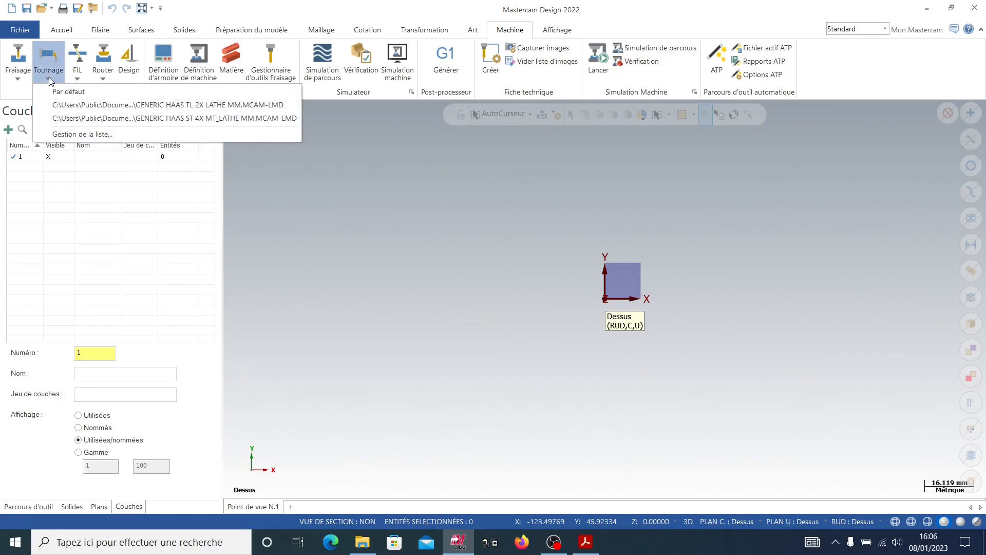
click(72, 106)
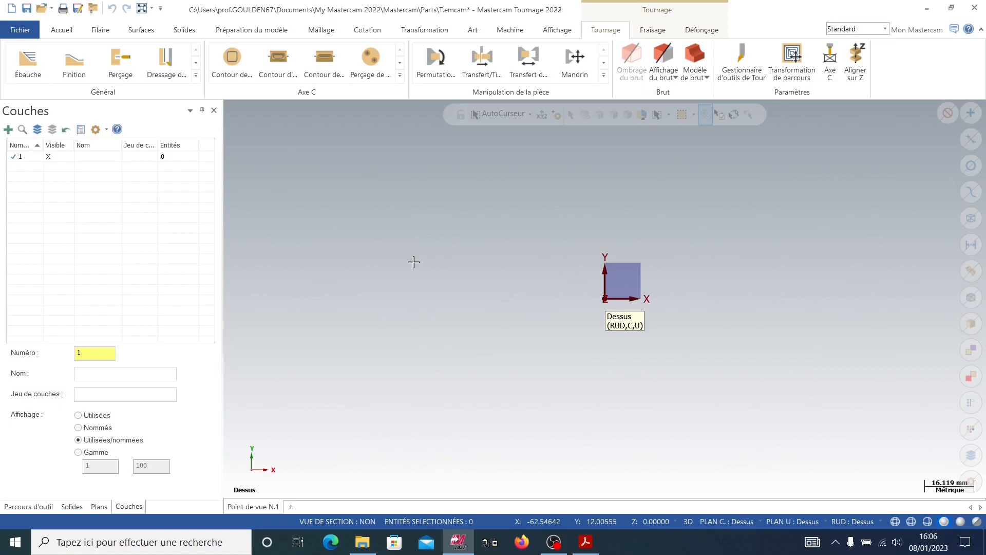
scroll(393, 255, down, 1)
scroll(393, 255, up, 1)
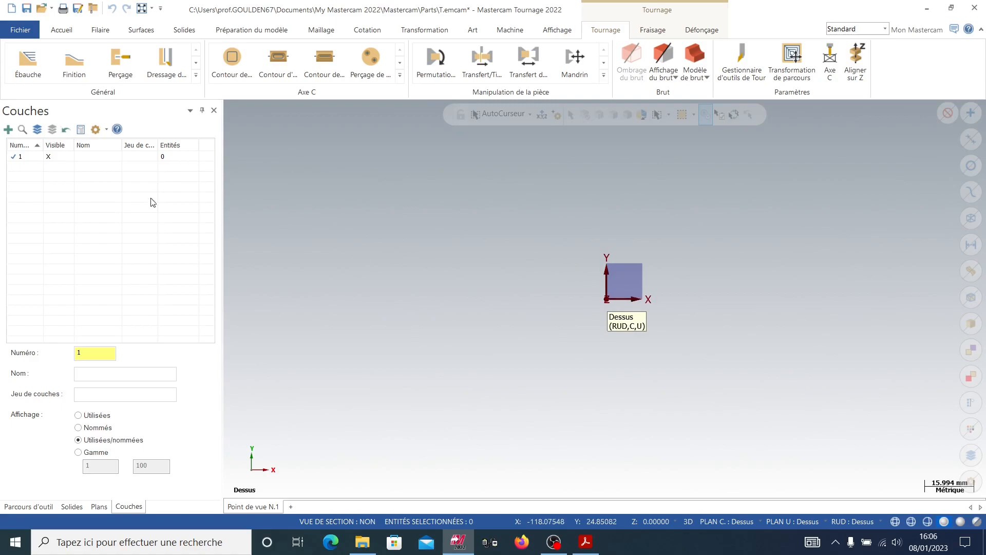
Step: Make +D+Z the work coordinate system, construction plane and tool plane
click(99, 507)
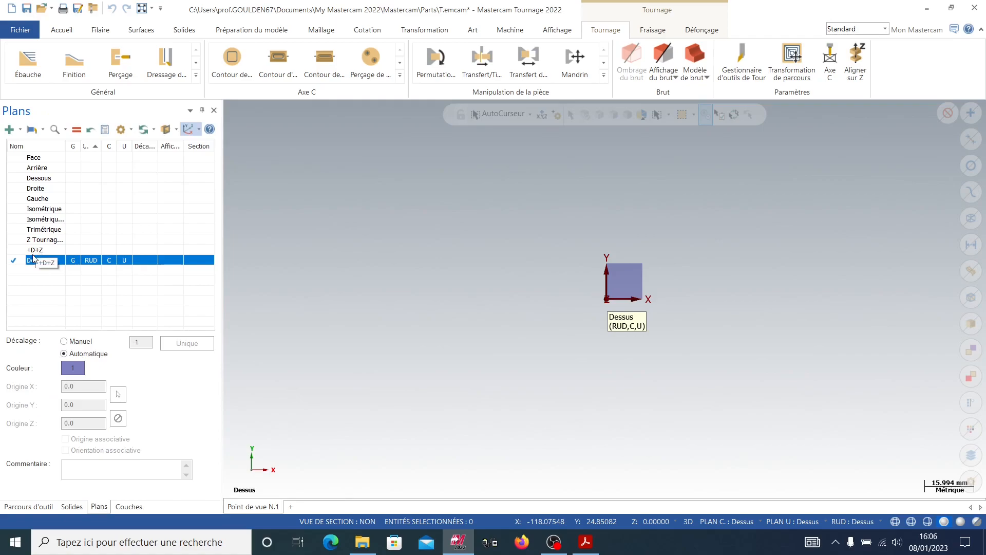
click(90, 250)
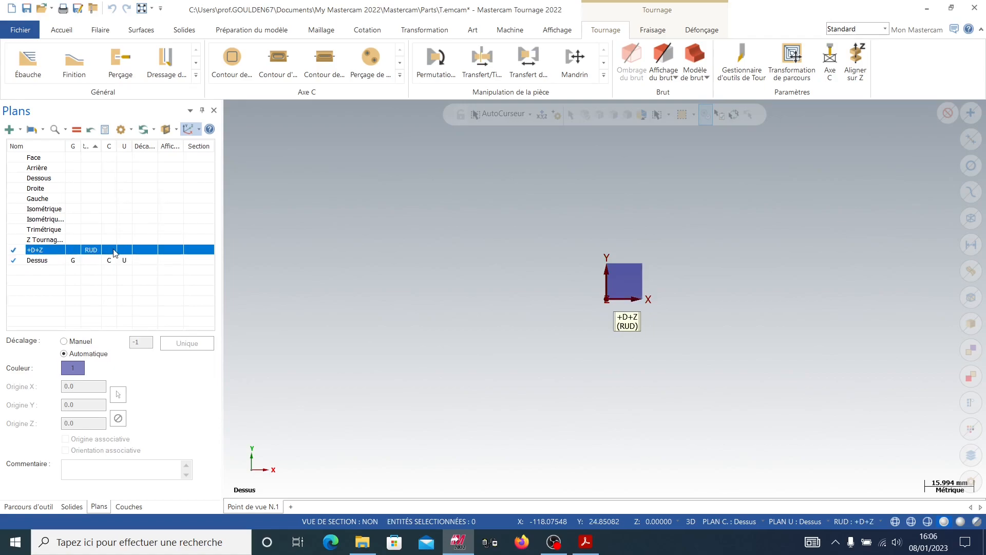
click(114, 250)
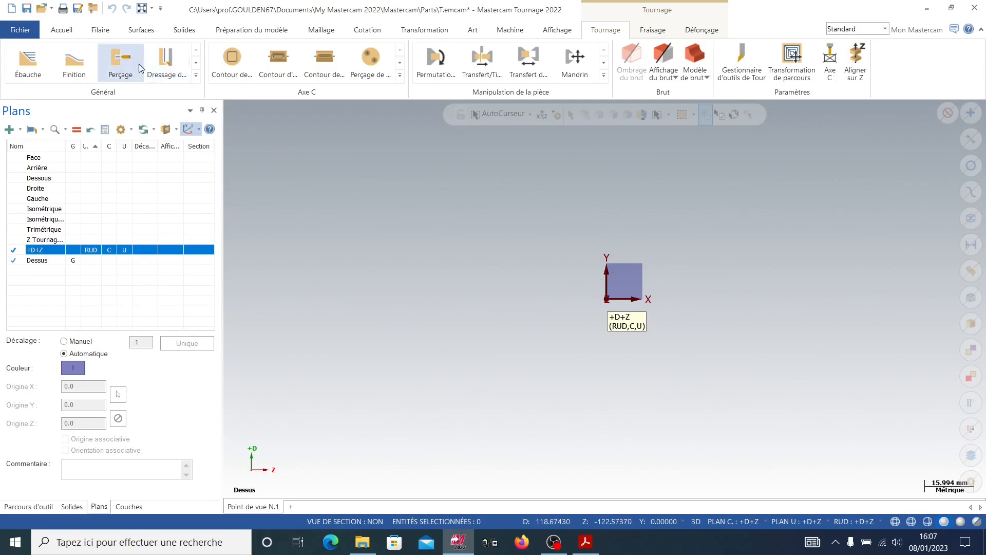
click(101, 32)
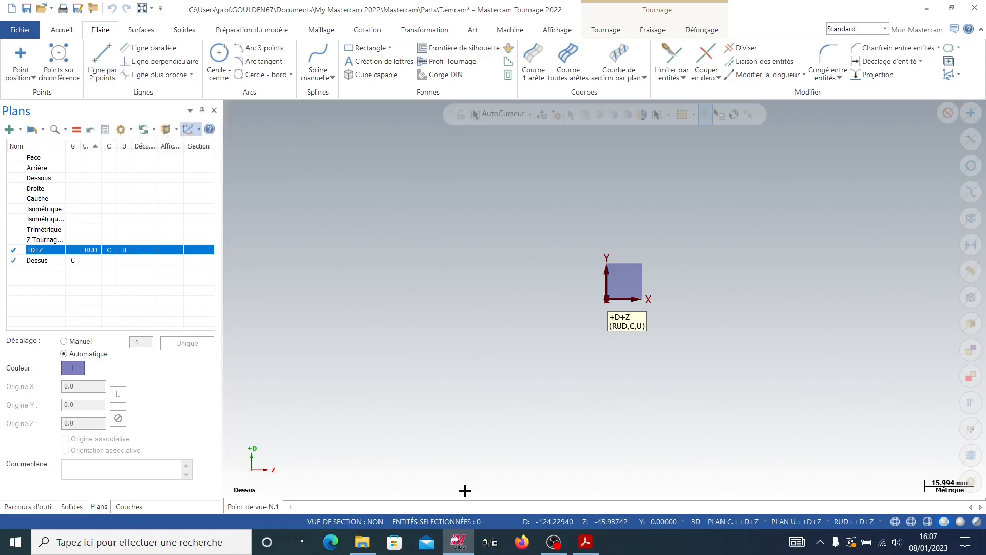
Step: Examine the outer view, section A-A, chamfer note and calculated mean diameters in the Acrobat Reader drawing and return to Mastercam
click(584, 542)
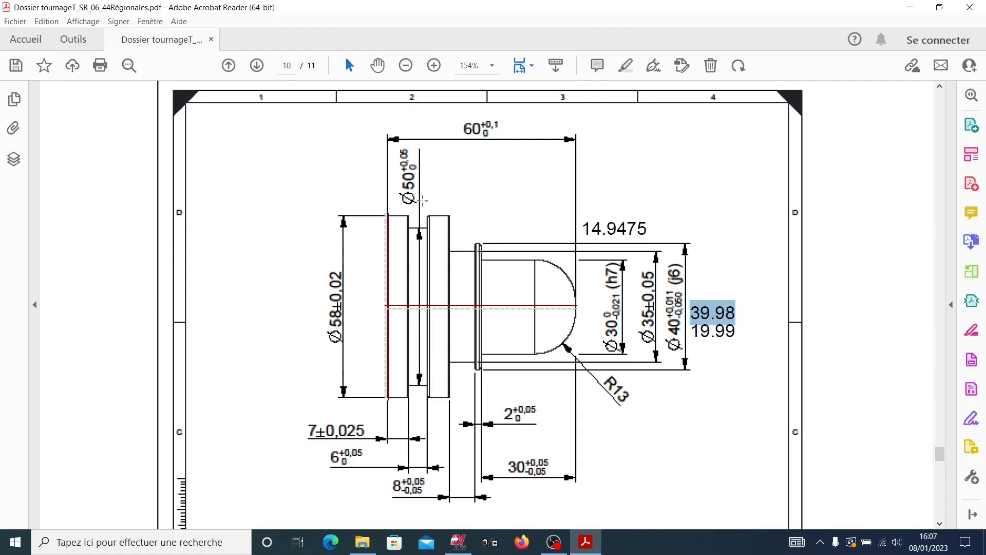
scroll(536, 431, down, 10)
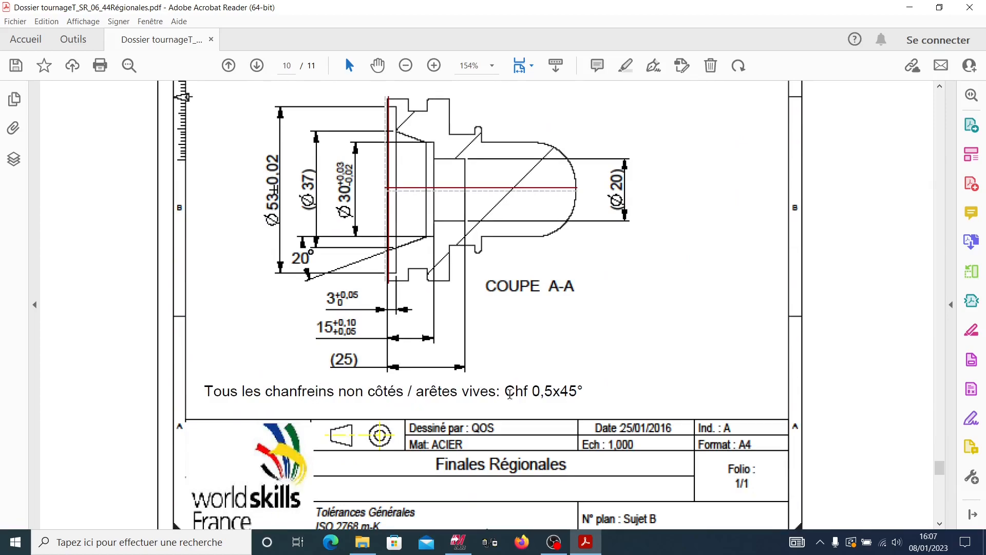
scroll(849, 186, up, 10)
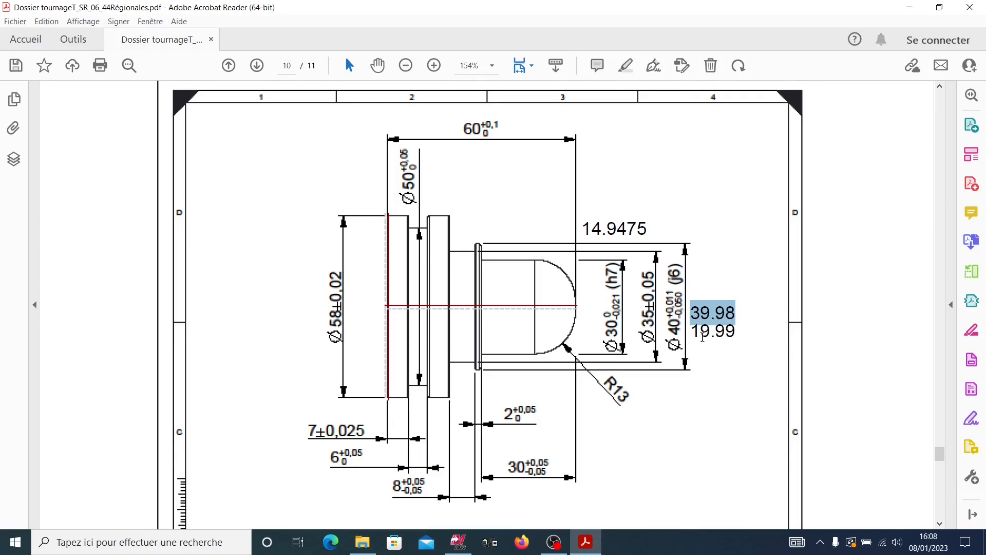
drag(693, 336, 745, 338)
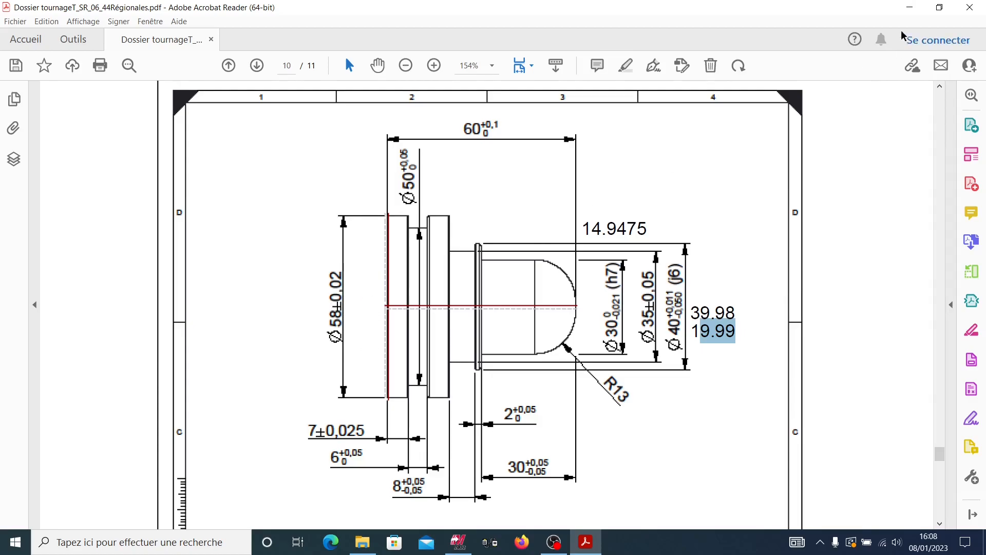
click(909, 7)
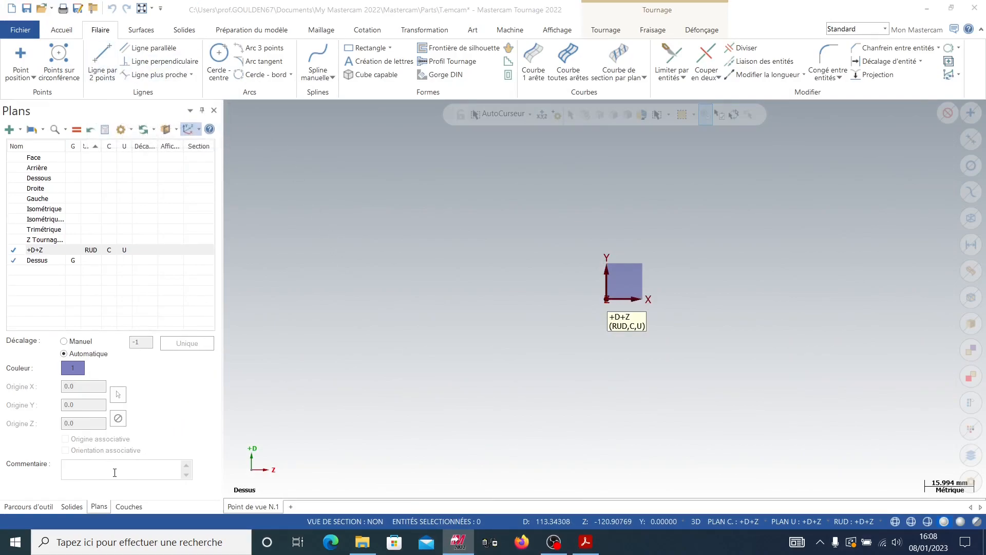
Step: Name layer 1 "profil"
click(126, 507)
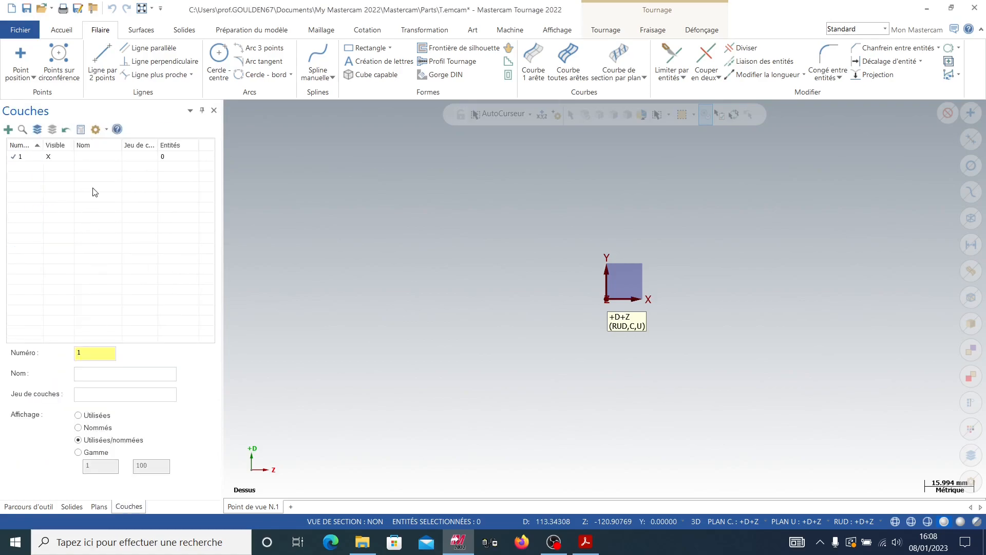
double_click(92, 156)
key(Return)
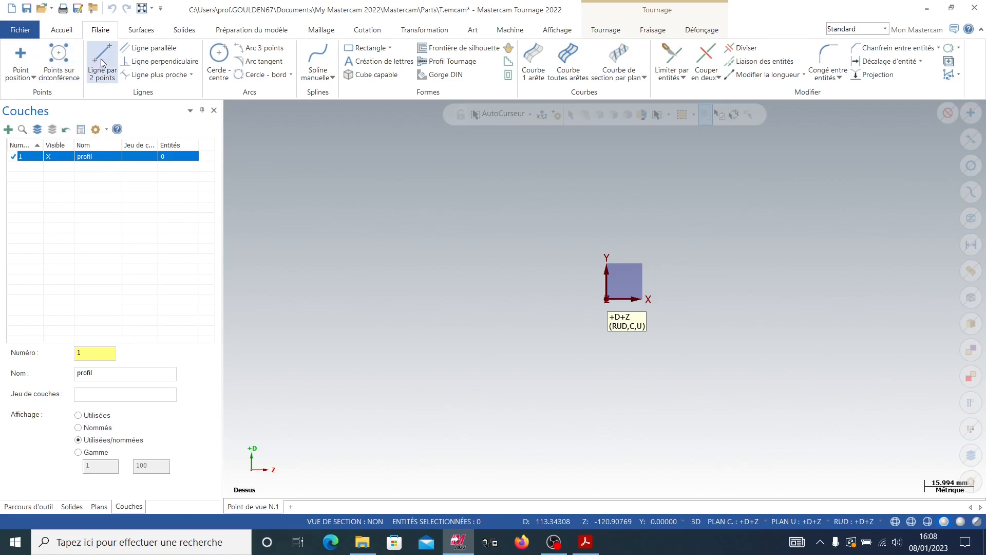
Step: Draw a vertical line from the origin with length 58/2 at 90° and accept it
click(107, 77)
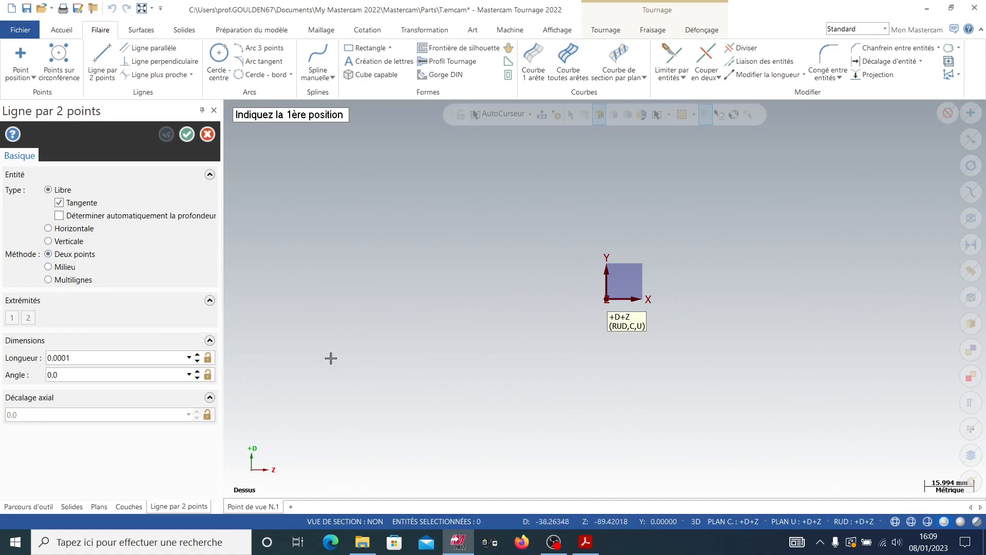
click(607, 296)
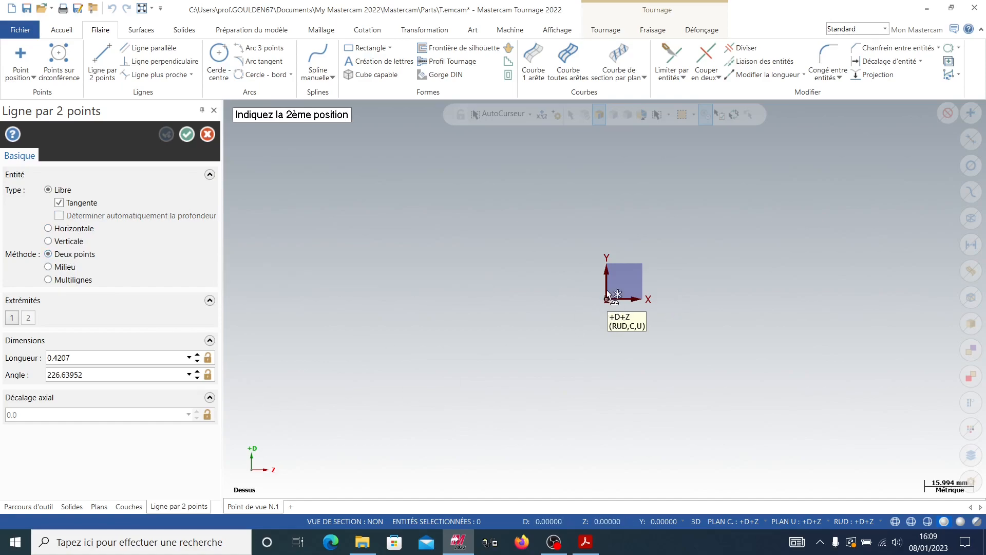
click(606, 168)
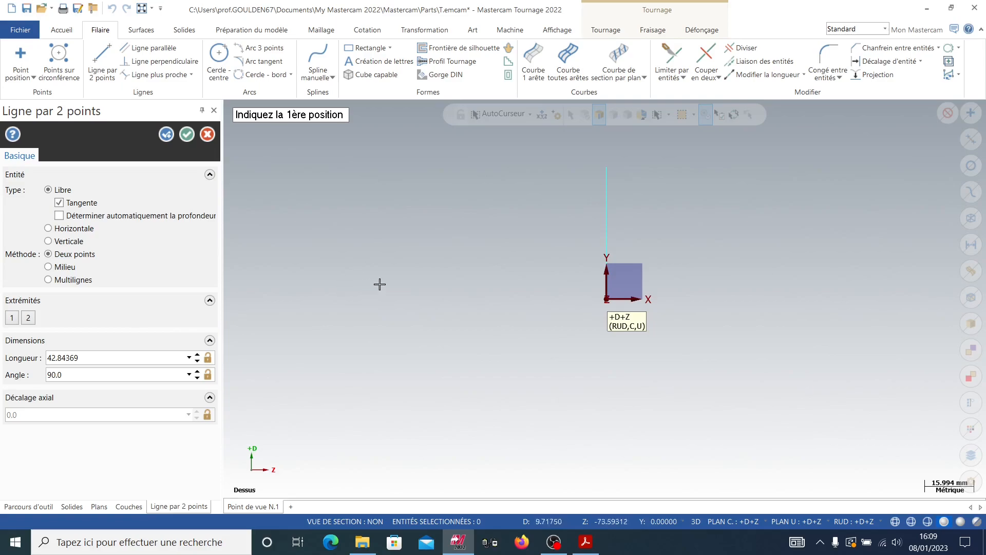
click(130, 355)
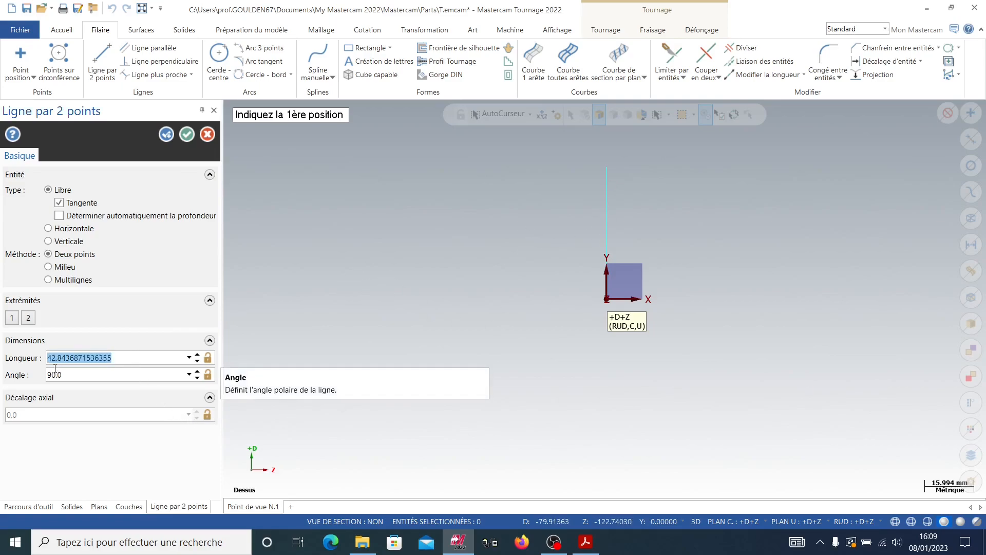
text(5)
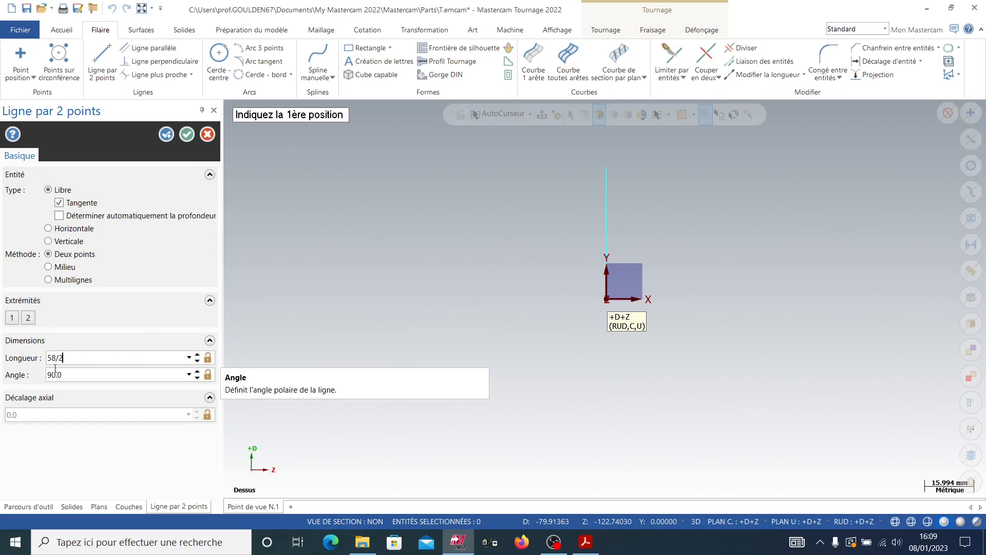
text(8/2)
key(Return)
click(166, 135)
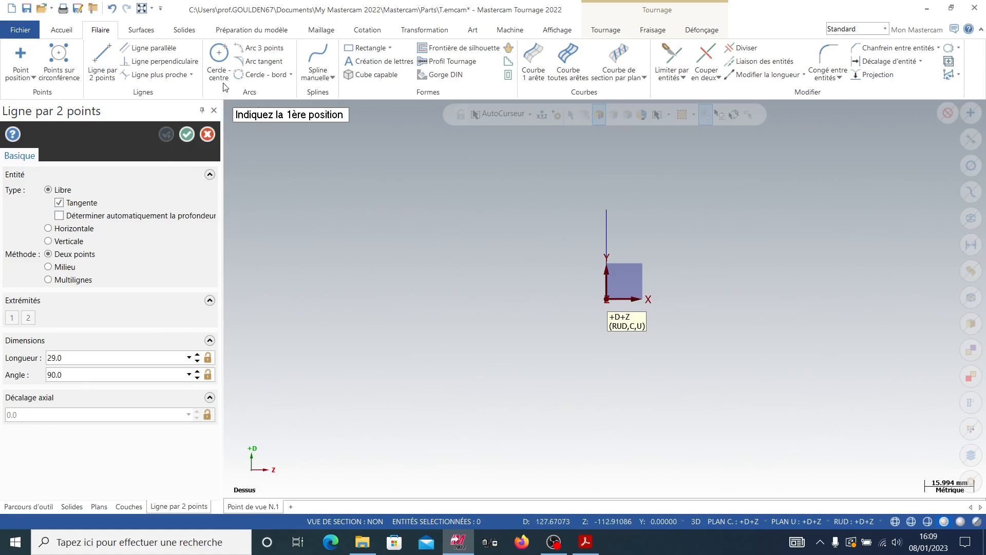
Step: Draw a horizontal line about 8.2 mm long from the vertical line's upper end and try to set its length to 7 mm
click(95, 60)
click(608, 209)
click(631, 210)
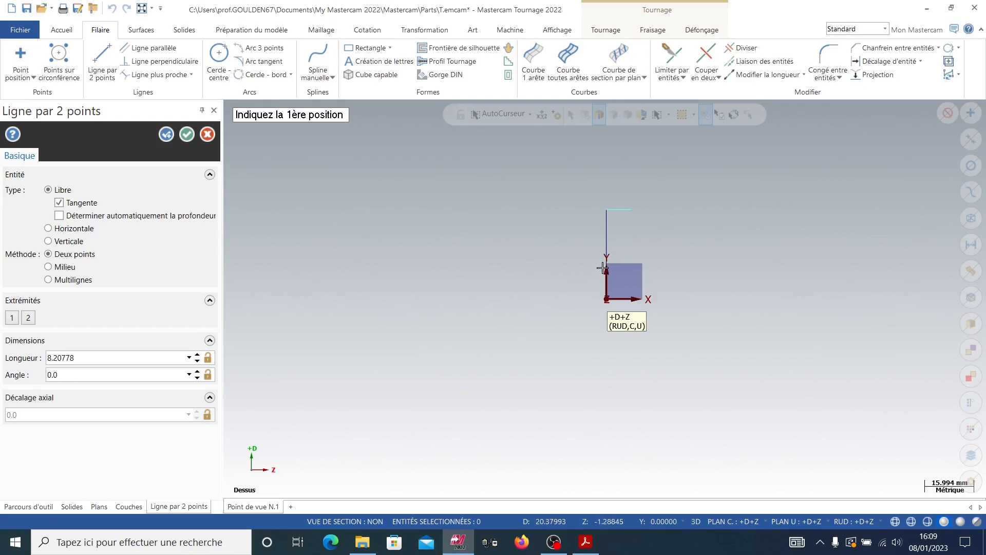
click(588, 543)
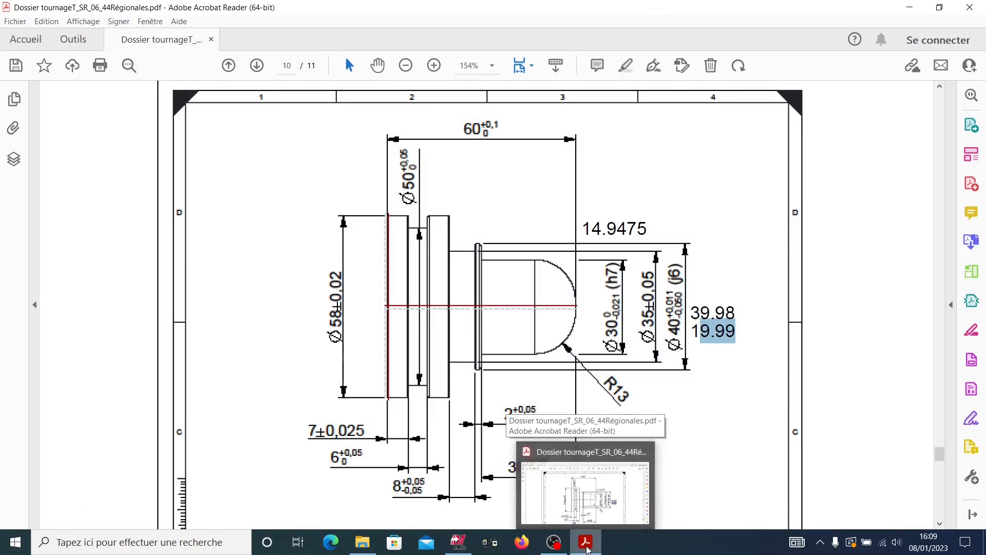
click(588, 545)
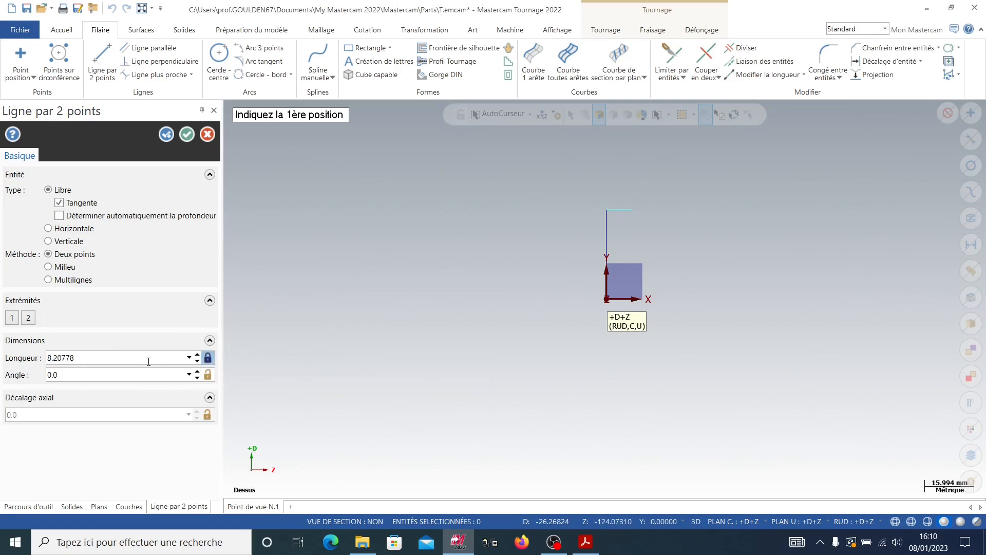
text(7)
key(Return)
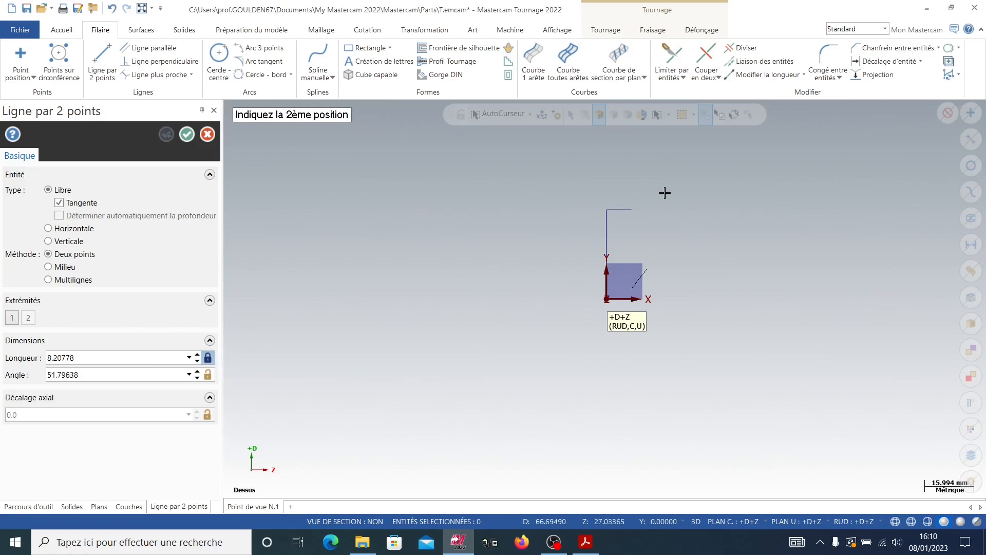
click(655, 246)
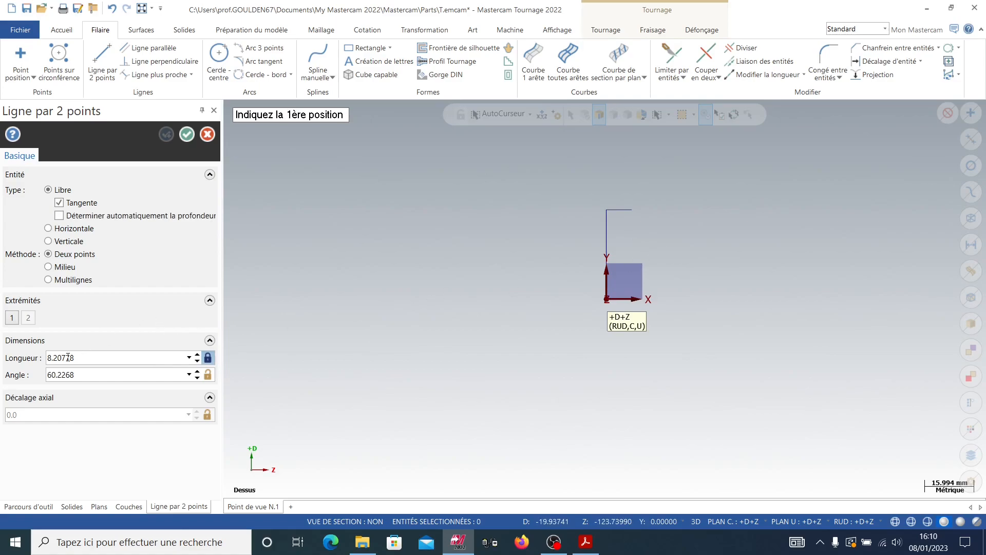
click(96, 358)
key(Escape)
Step: Set the short horizontal line's second end point to Z 7 in its entity properties, accept, and recheck the line's properties
click(626, 210)
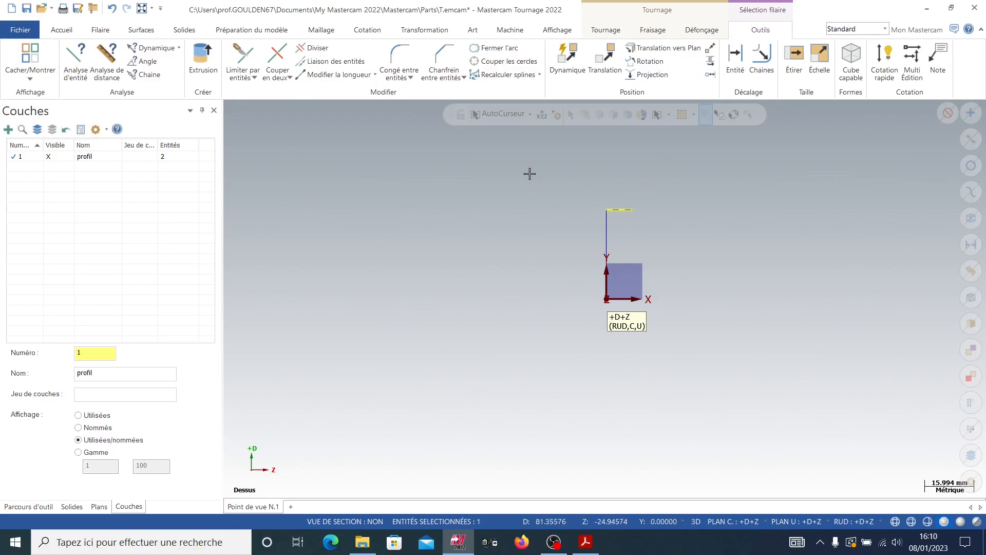
click(74, 57)
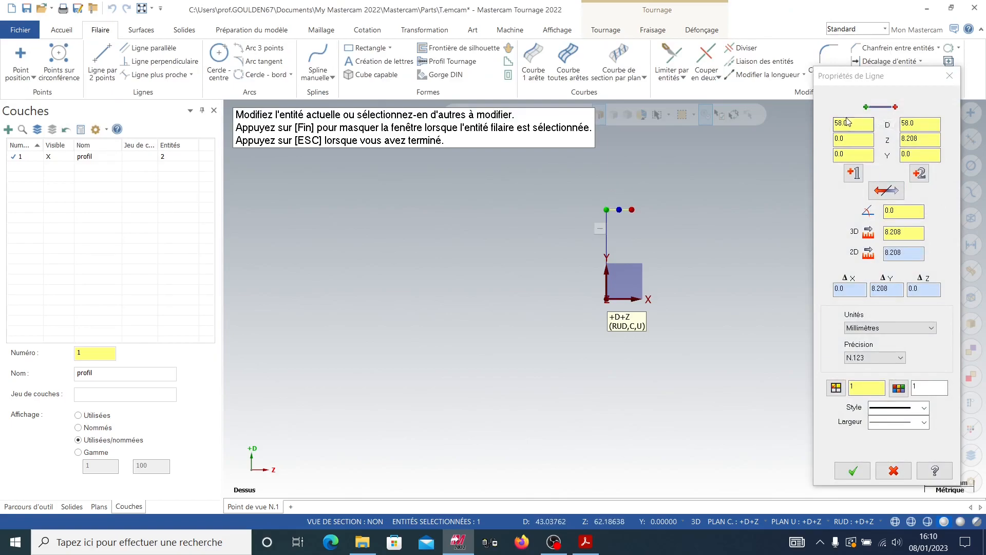
click(923, 142)
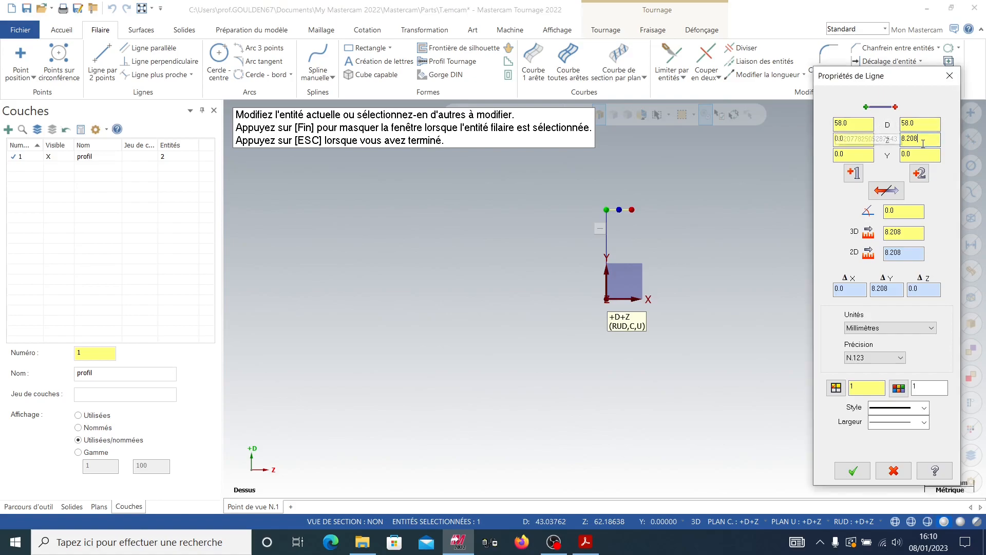
drag(923, 144, 899, 141)
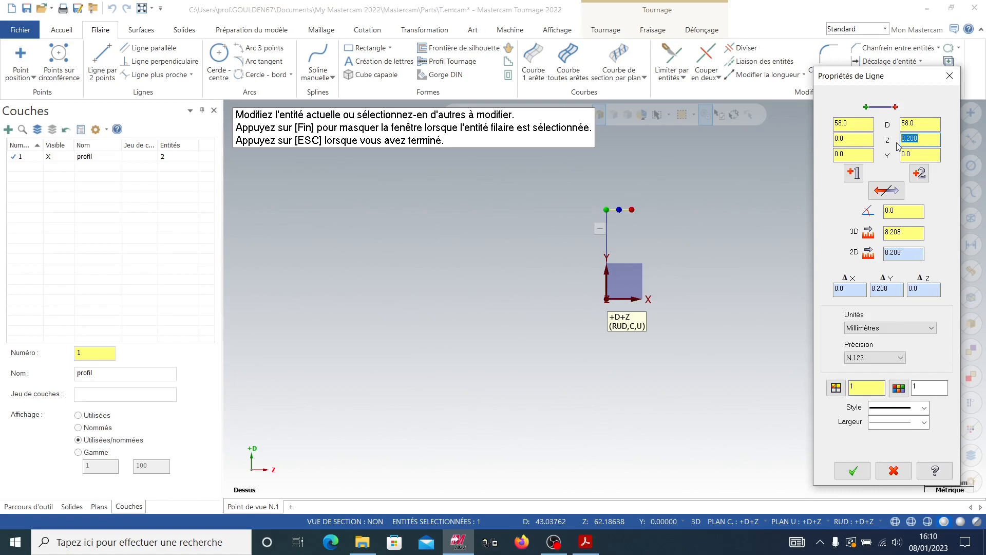
text(7)
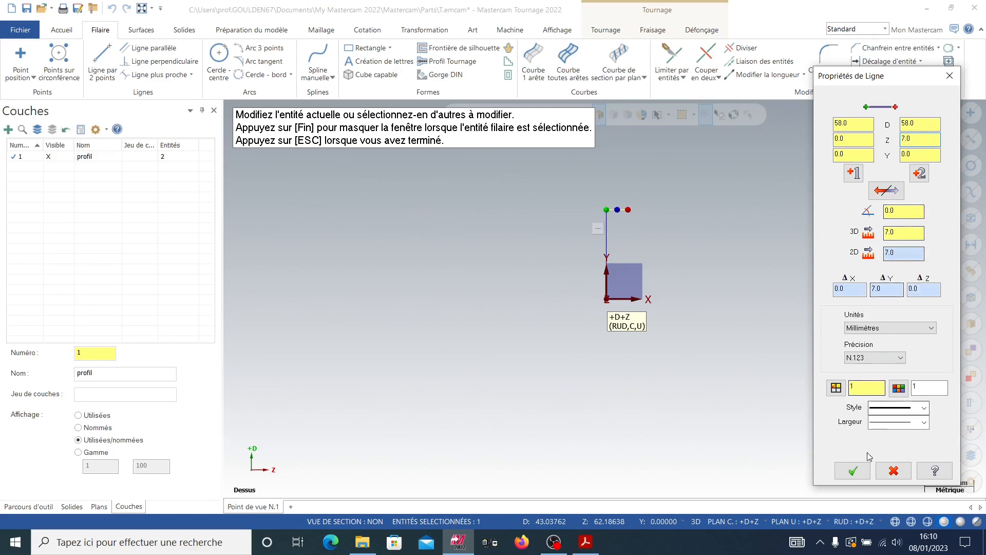
click(853, 471)
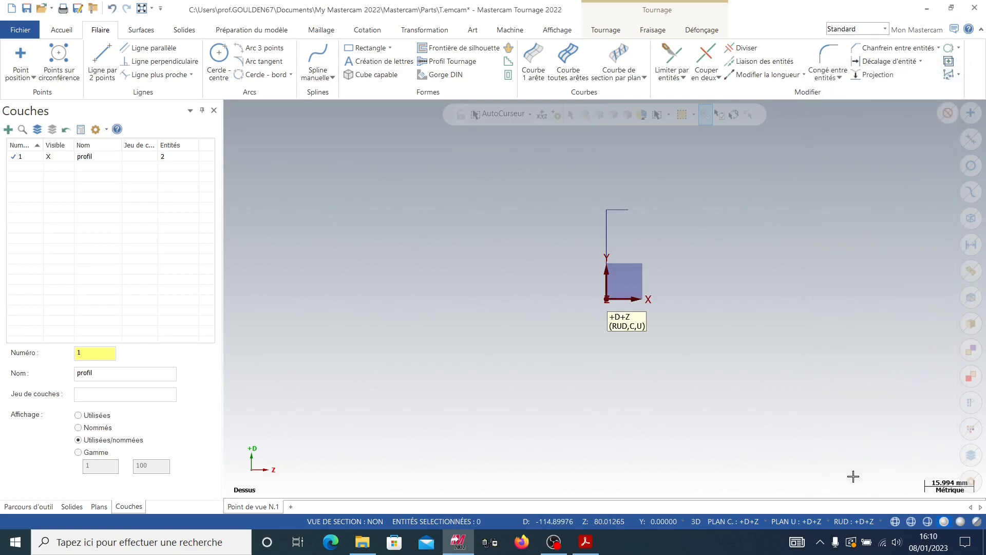
click(618, 209)
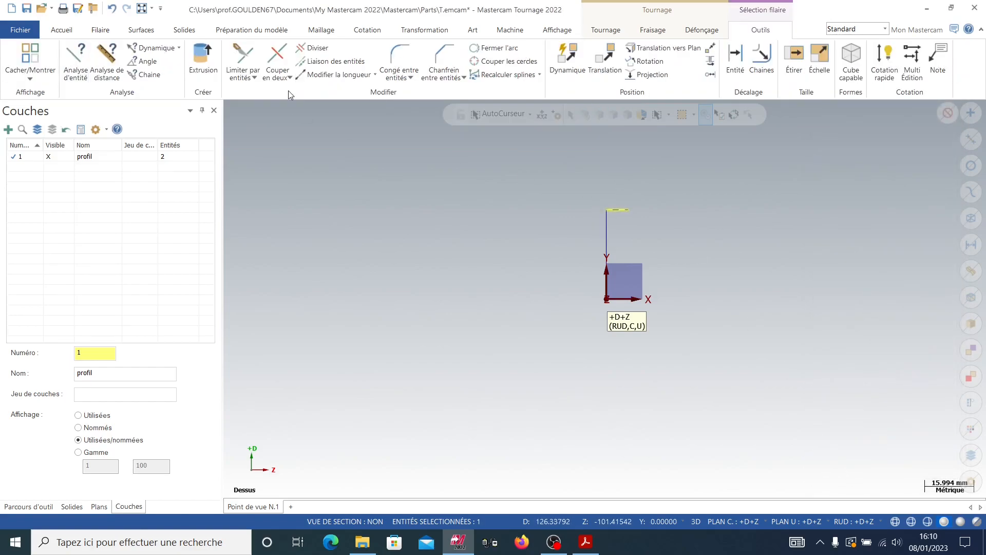
click(75, 58)
click(852, 470)
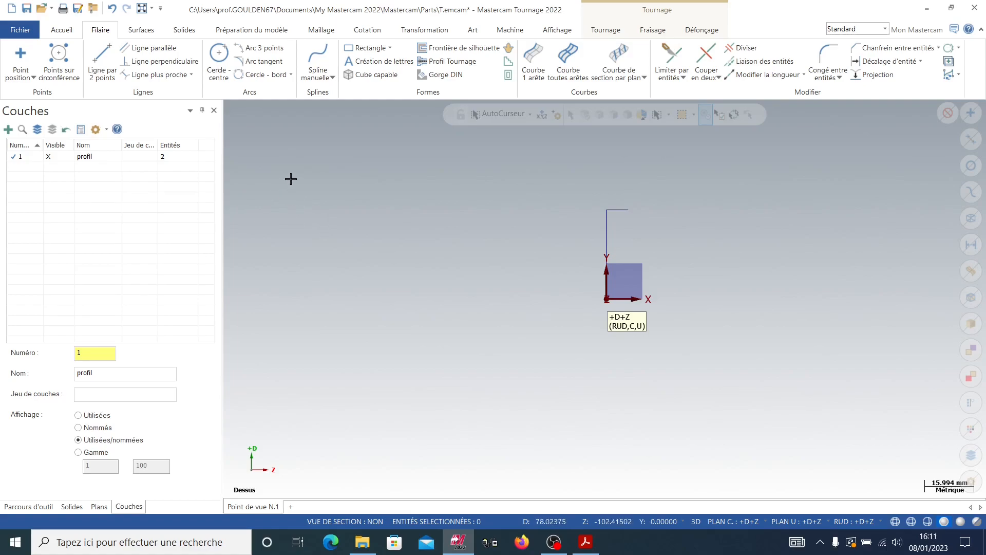
Step: Draw a vertical line by the midpoint method, centred on the origin, with a length of 58
click(108, 65)
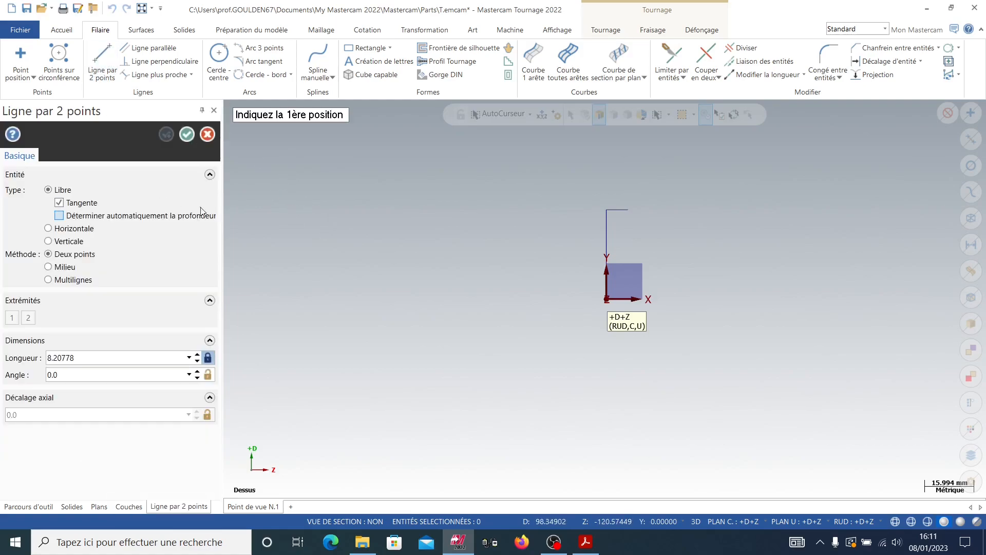
click(49, 267)
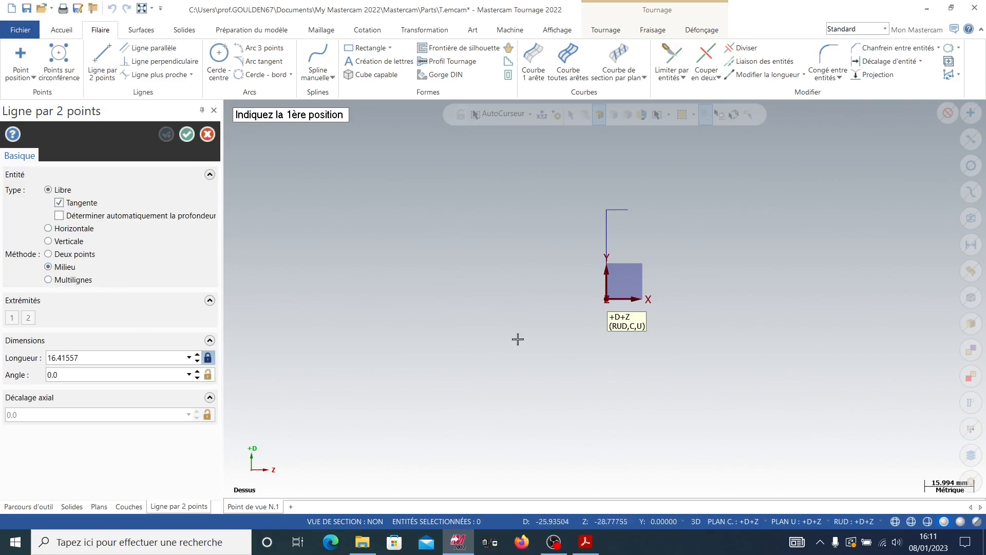
click(609, 299)
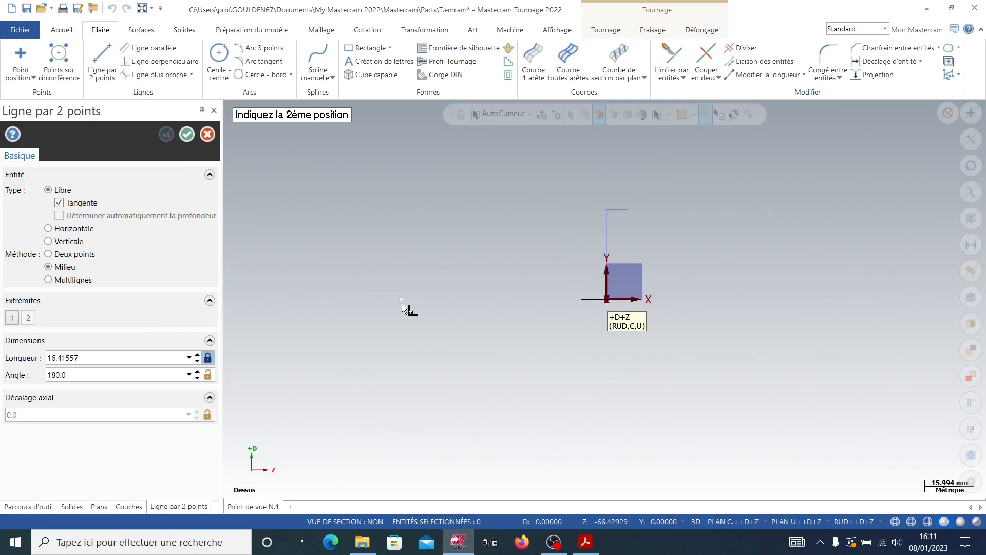
click(102, 358)
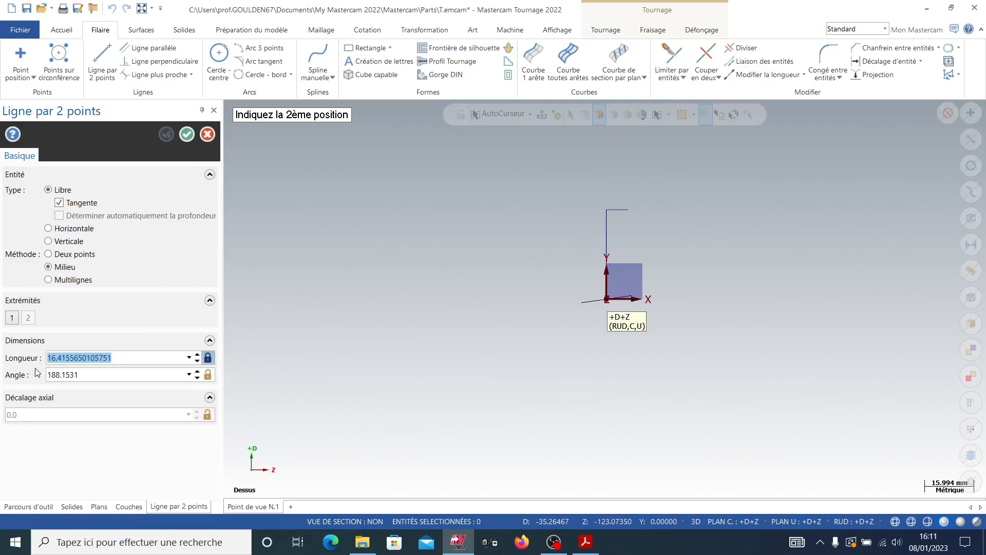
text(58)
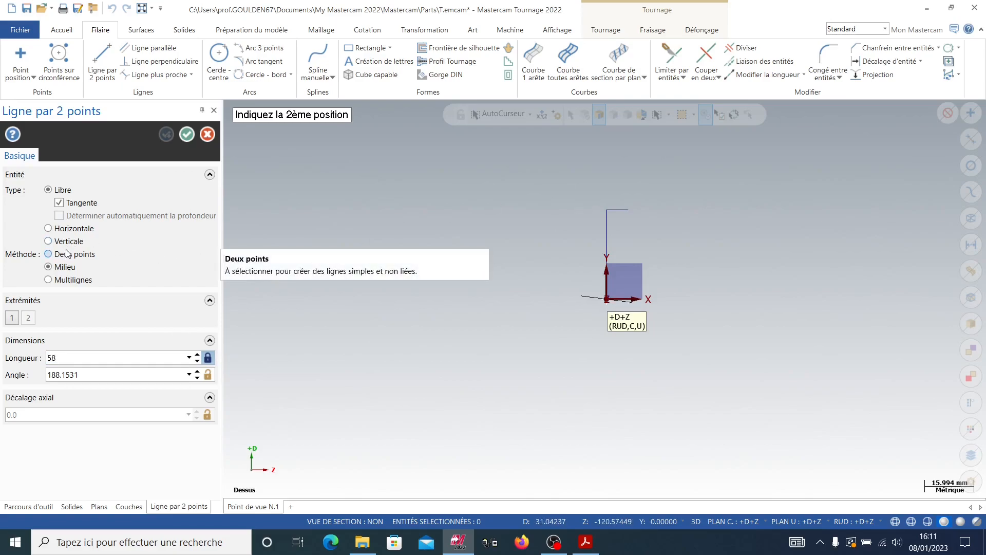
click(50, 241)
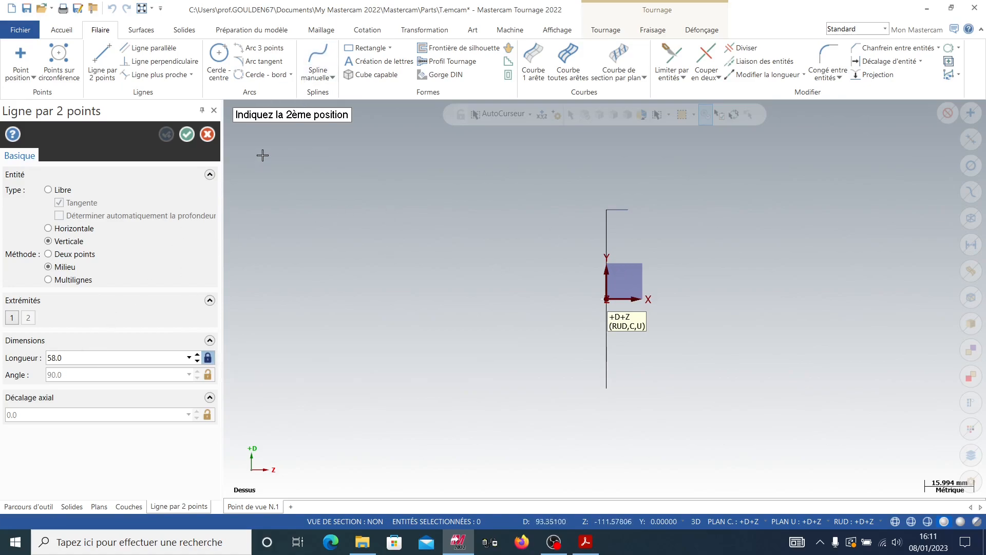
click(620, 225)
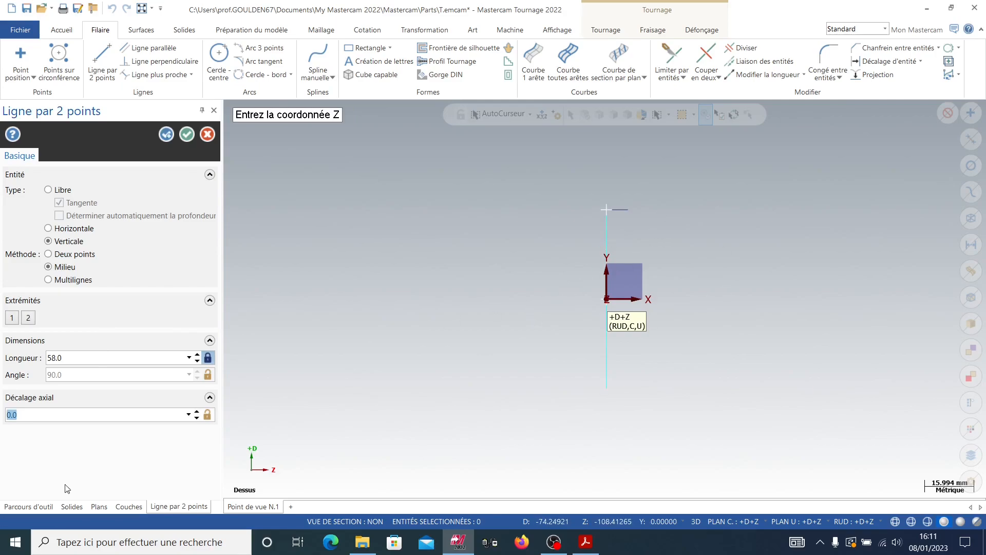
Step: Check the first flange width in the PDF drawing and lock the new vertical line's axial offset at 7
click(208, 416)
click(585, 541)
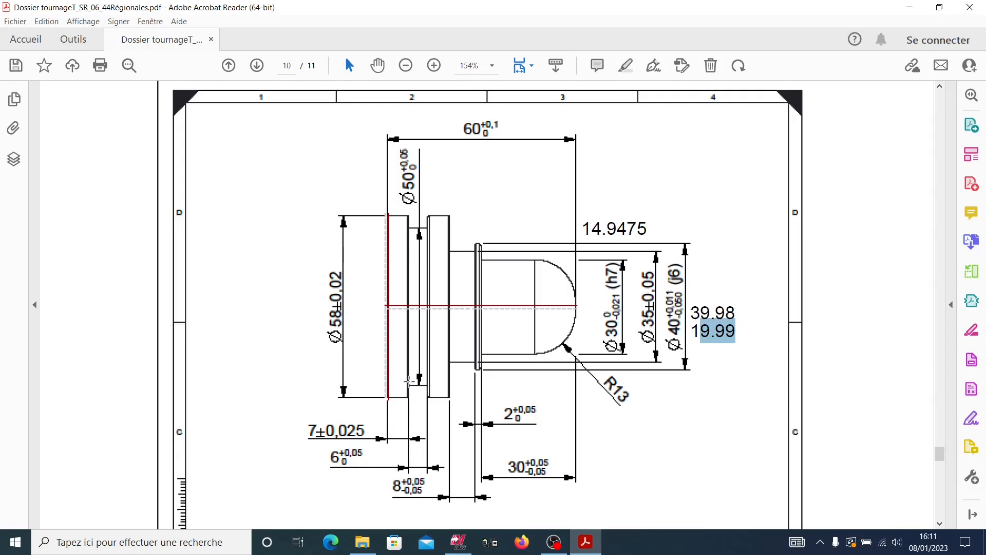
click(909, 13)
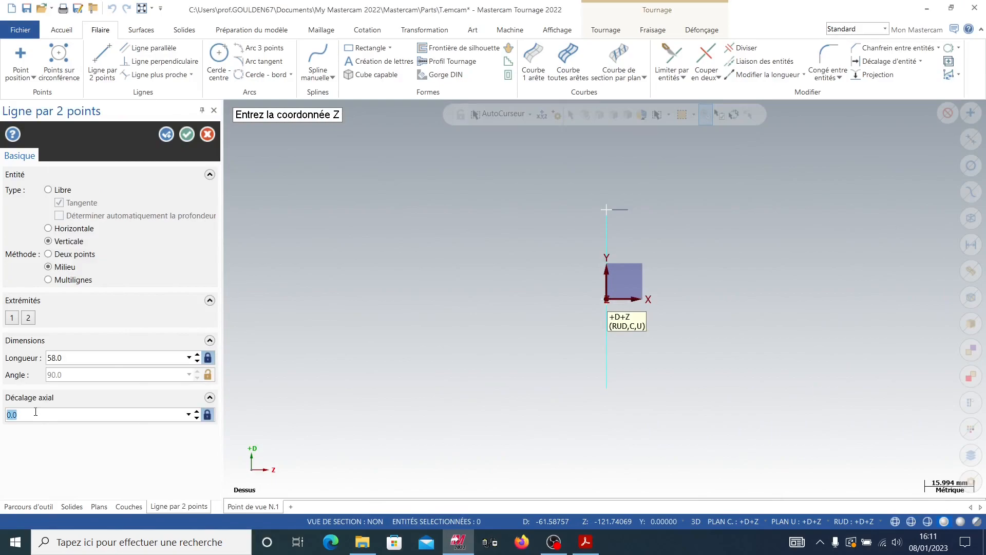
text(7)
key(Return)
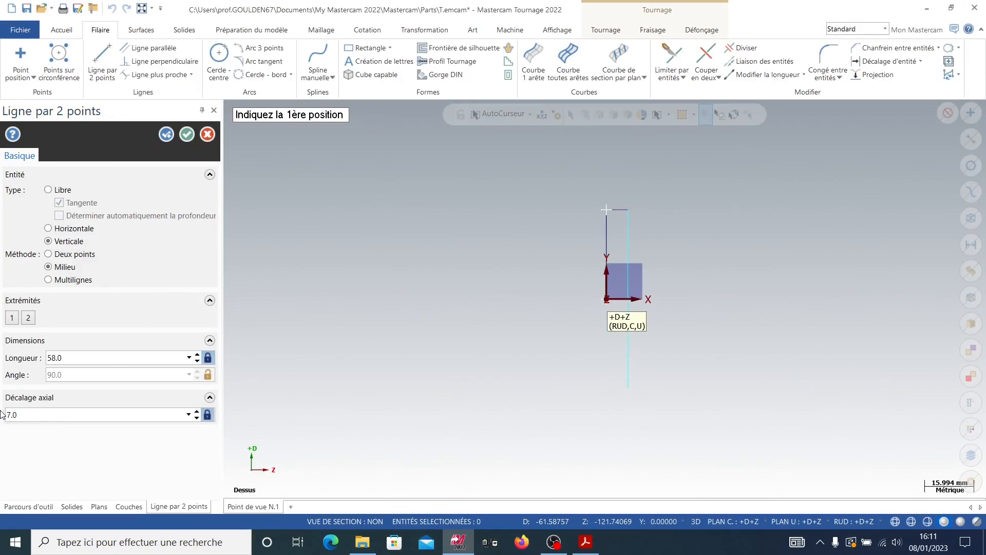
Step: Check the groove diameter in the PDF drawing and draw a vertical midpoint line centred on the origin with length 50.025
click(586, 543)
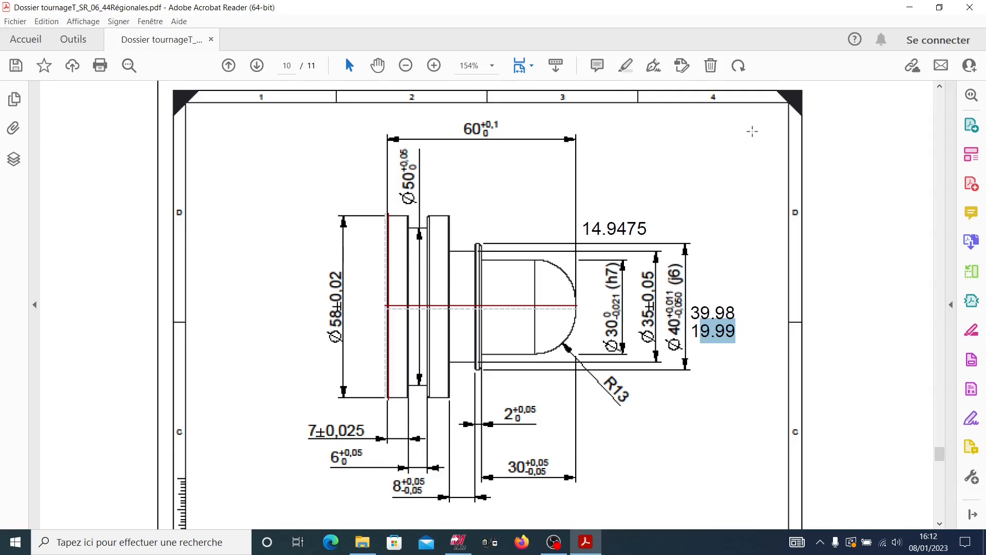
click(906, 8)
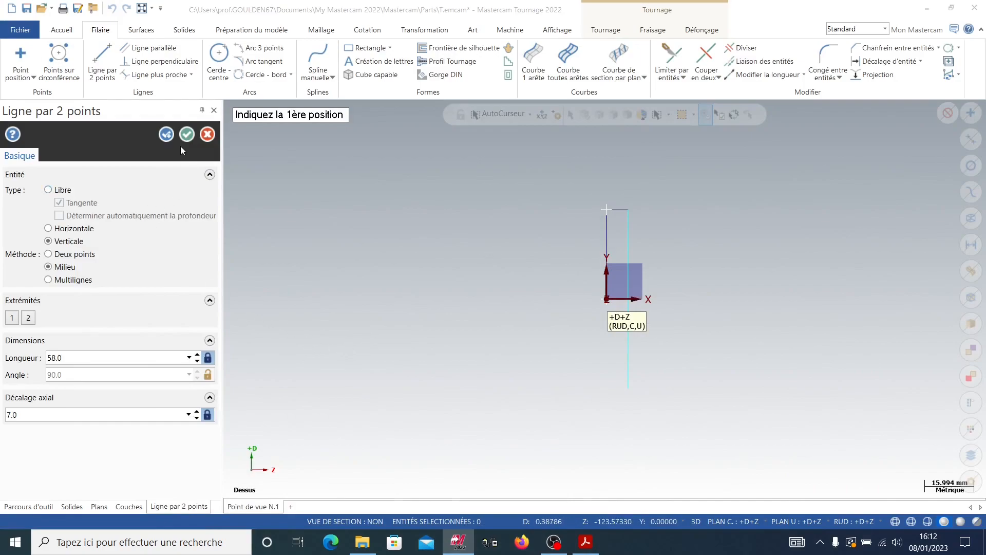
click(606, 301)
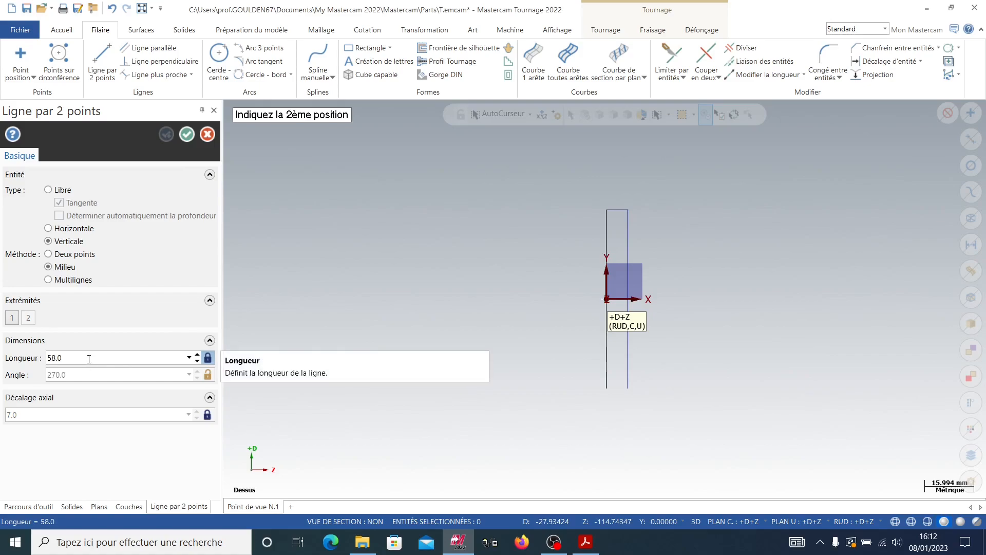
drag(89, 359, 41, 353)
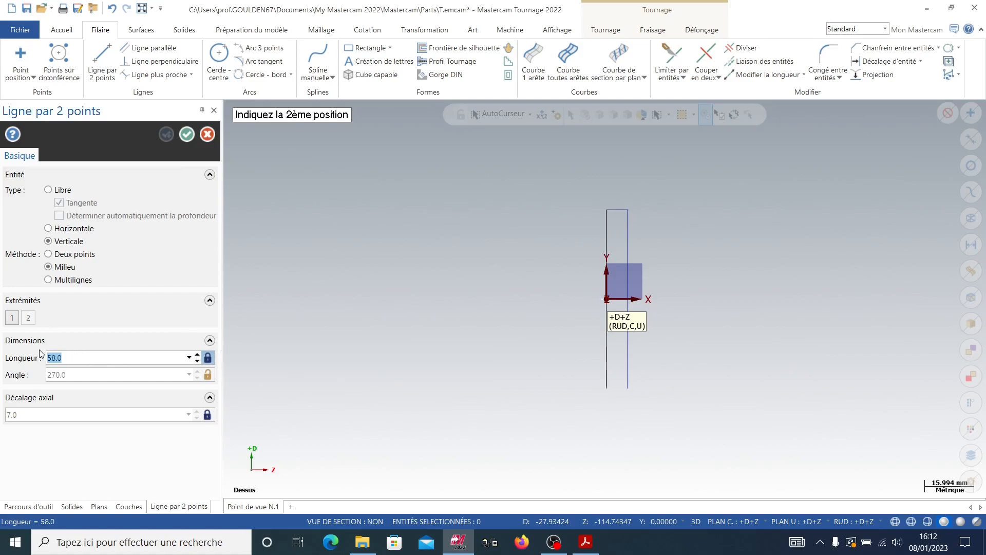
click(189, 358)
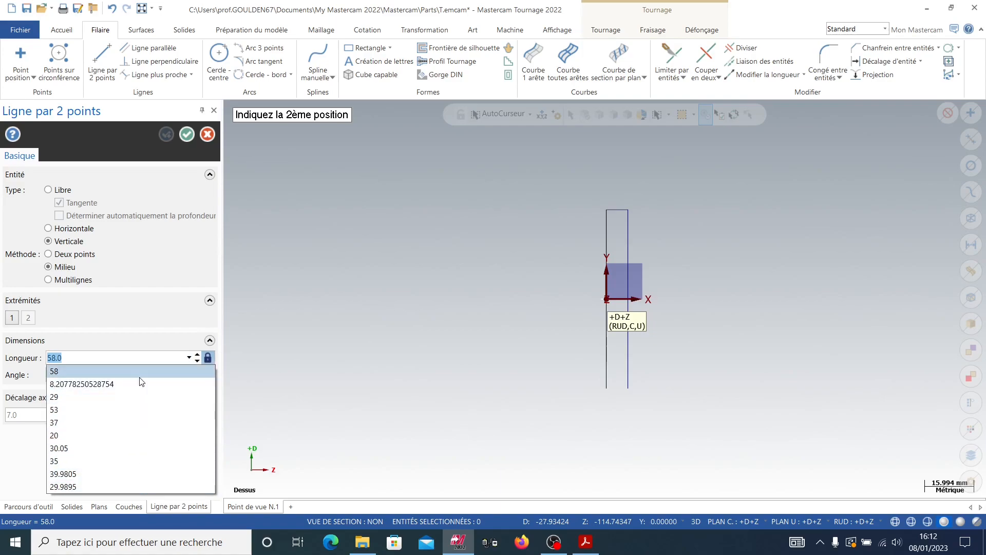
click(129, 342)
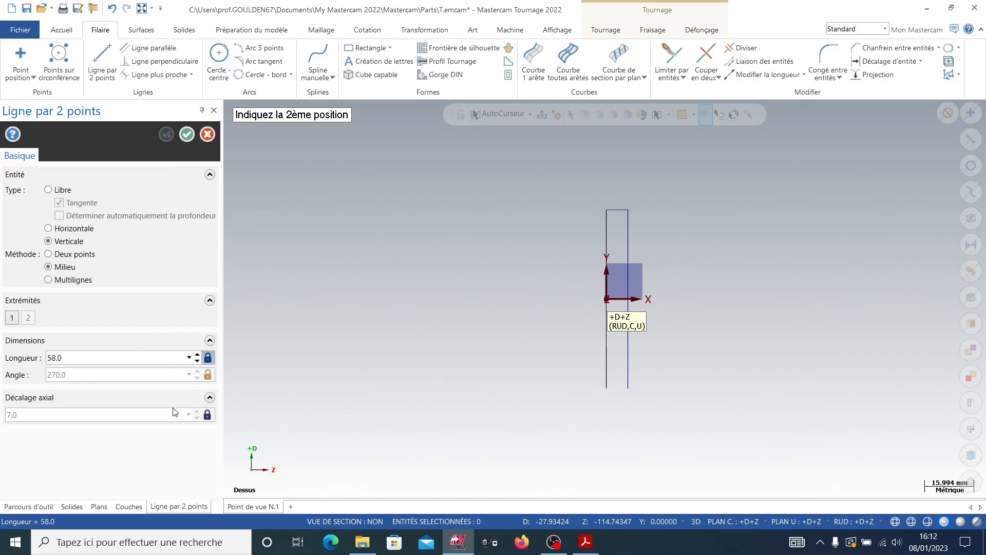
click(156, 358)
text(5)
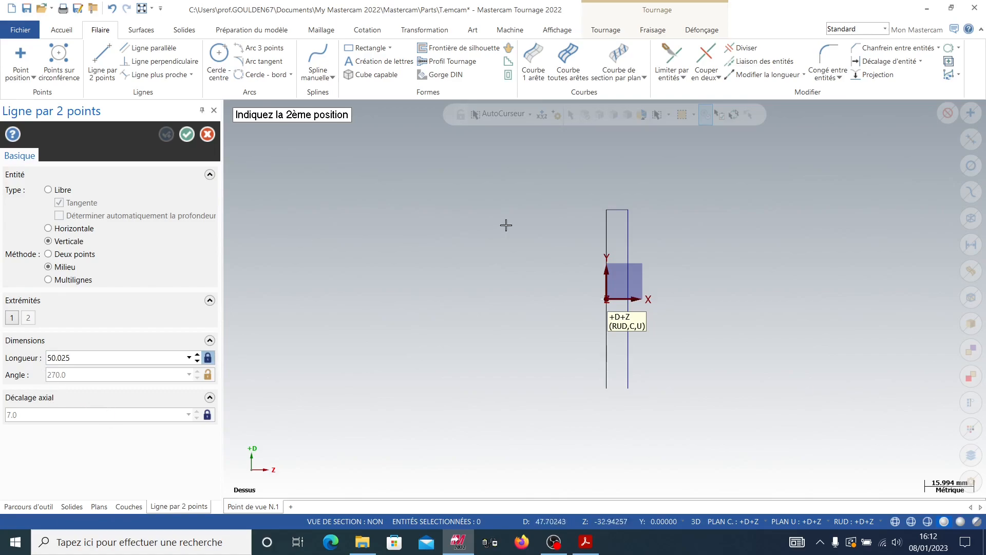
click(614, 227)
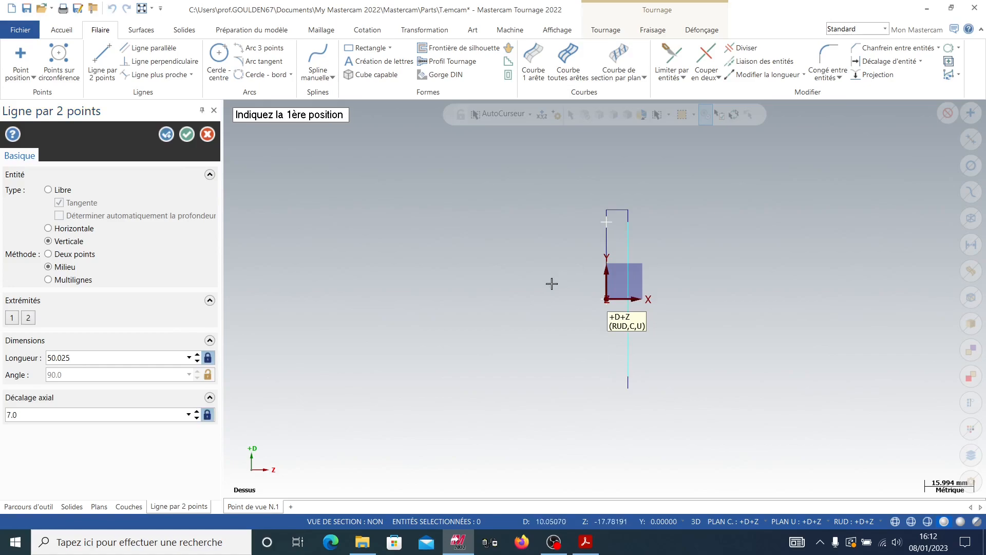
Step: Check the groove width in the PDF drawing, set the 50.025 line's axial offset to 13.025 and accept the line
click(31, 417)
click(31, 418)
click(586, 541)
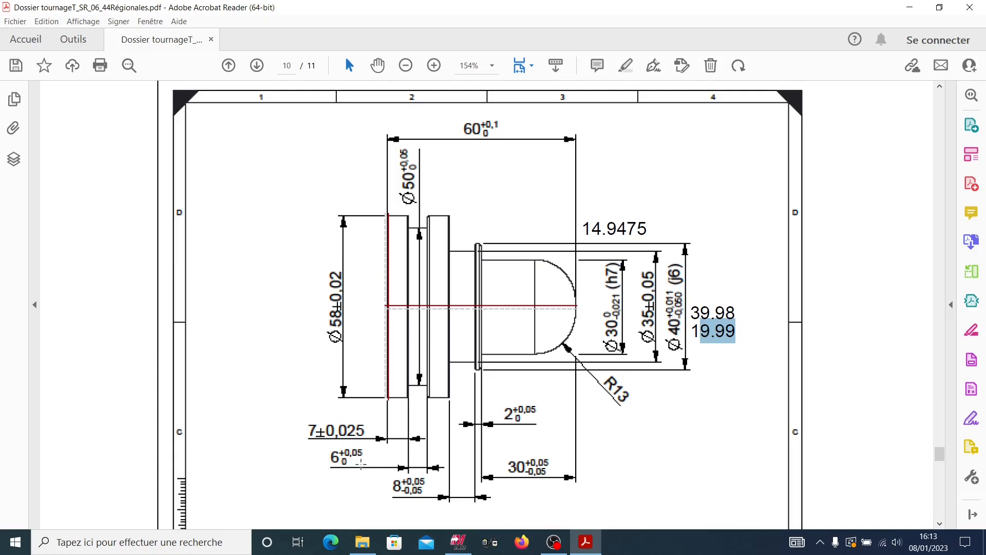
key(alt+Tab)
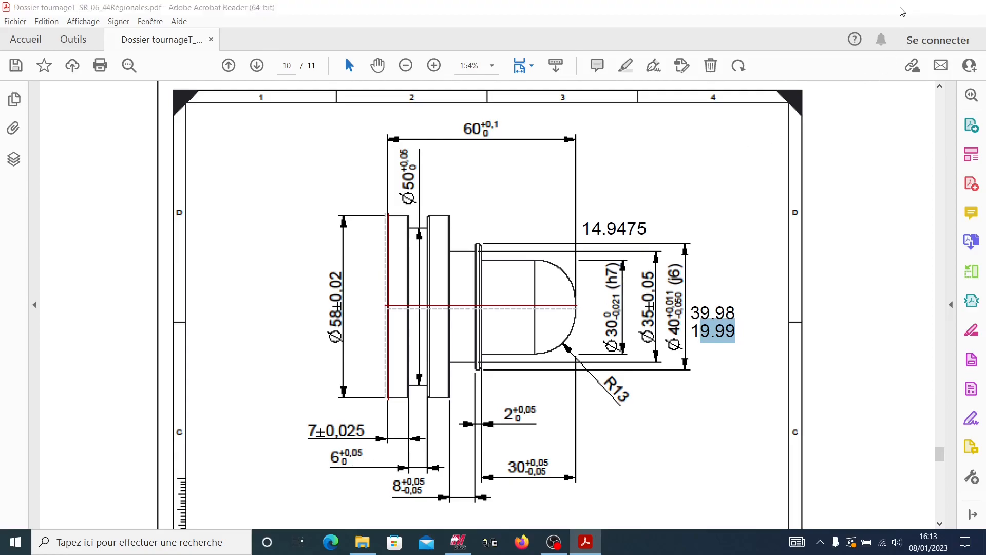
click(57, 417)
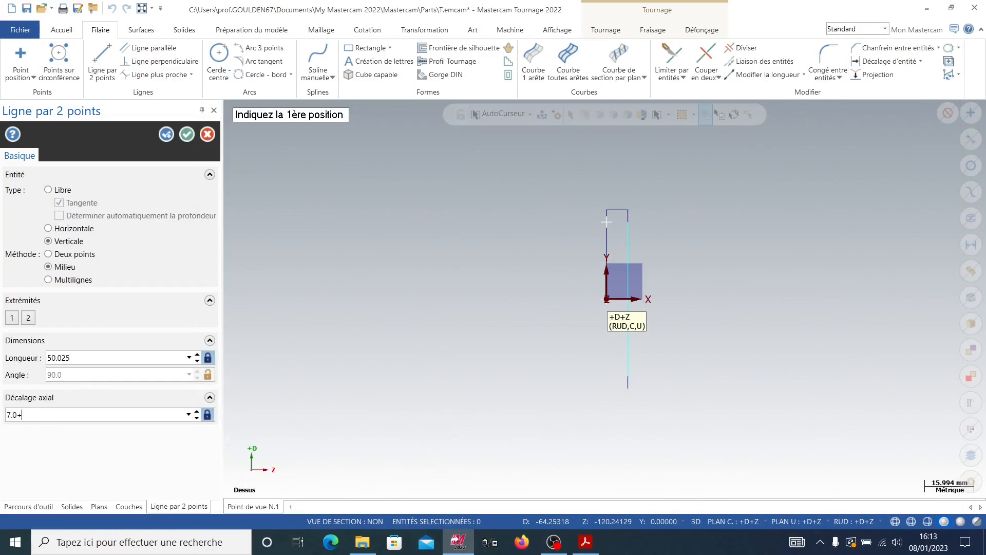
key(Return)
click(167, 134)
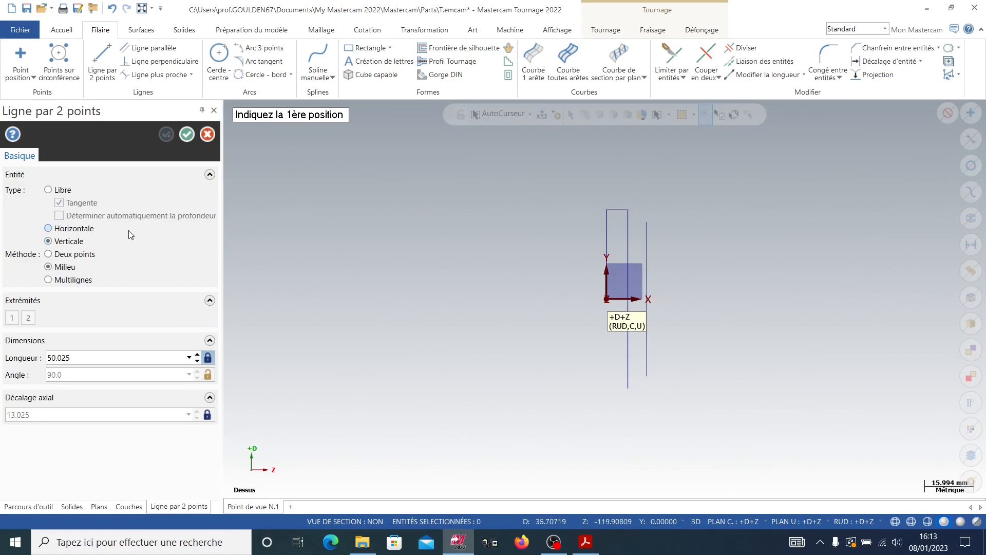
click(186, 135)
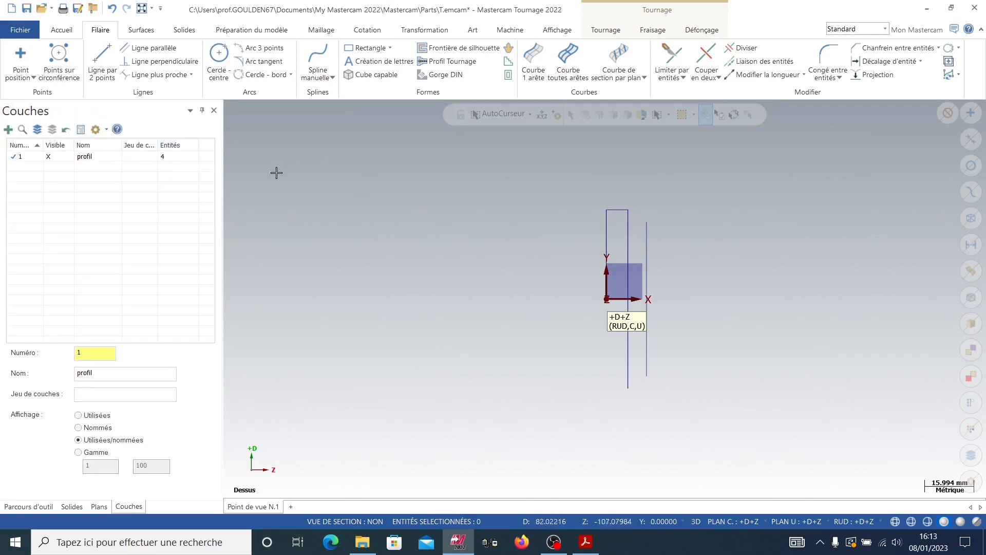
Step: Draw a free two-point horizontal line about 5.07 mm long from the groove line's upper end toward the first flange's inner face
click(102, 61)
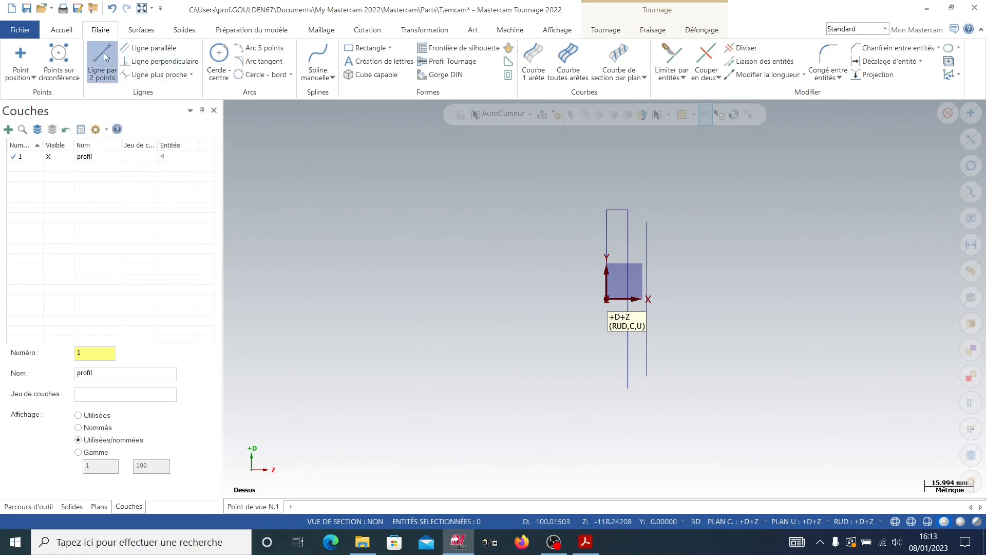
click(48, 190)
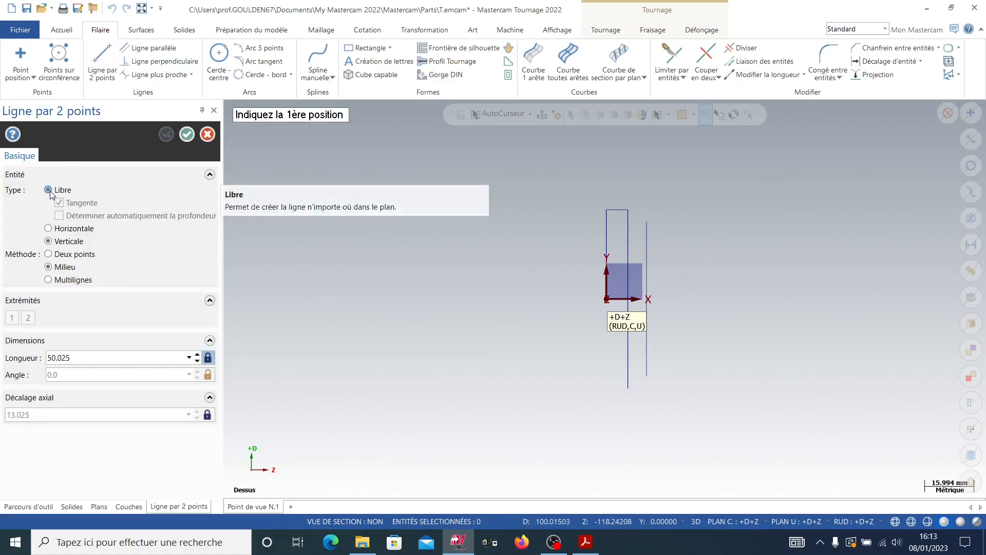
click(48, 254)
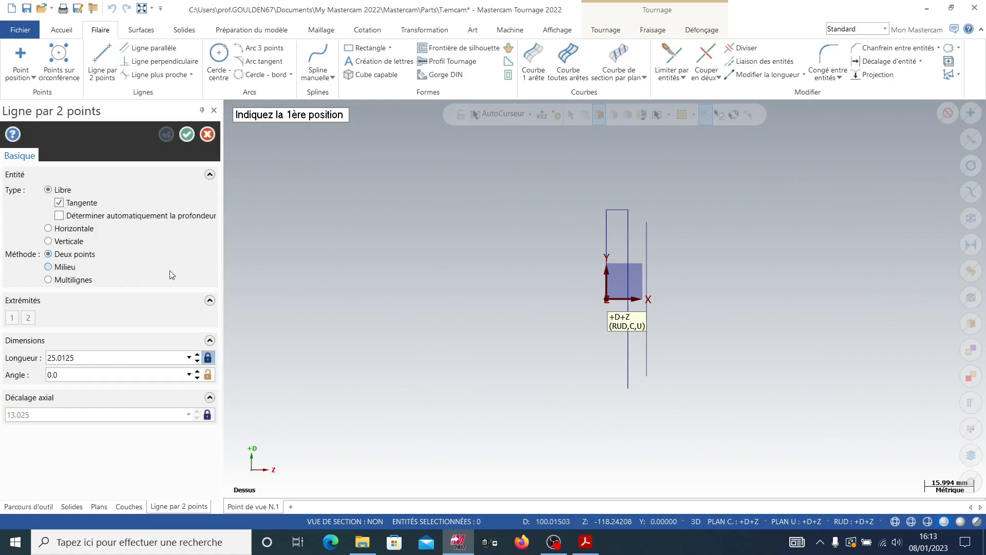
scroll(652, 245, down, 1)
scroll(652, 245, up, 3)
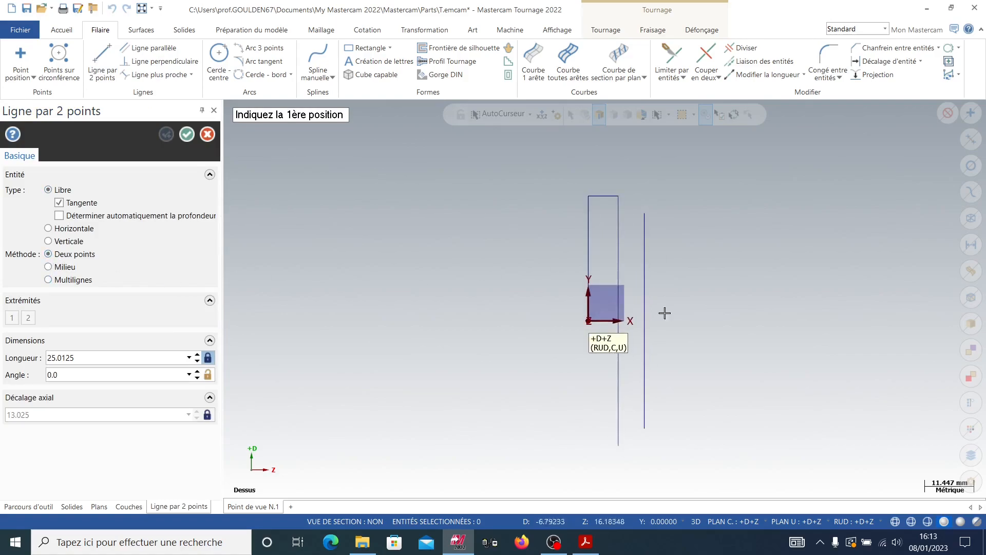
click(644, 212)
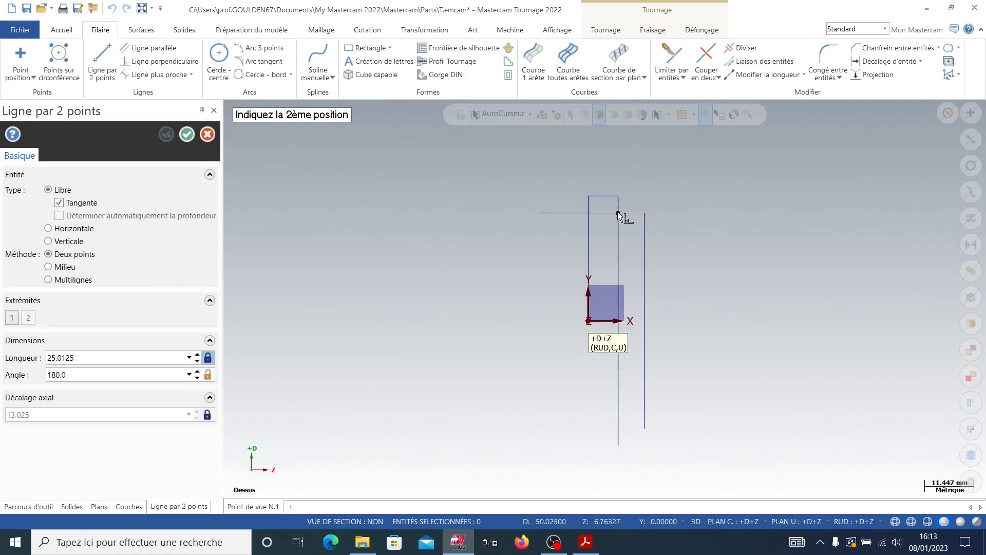
click(208, 357)
click(623, 214)
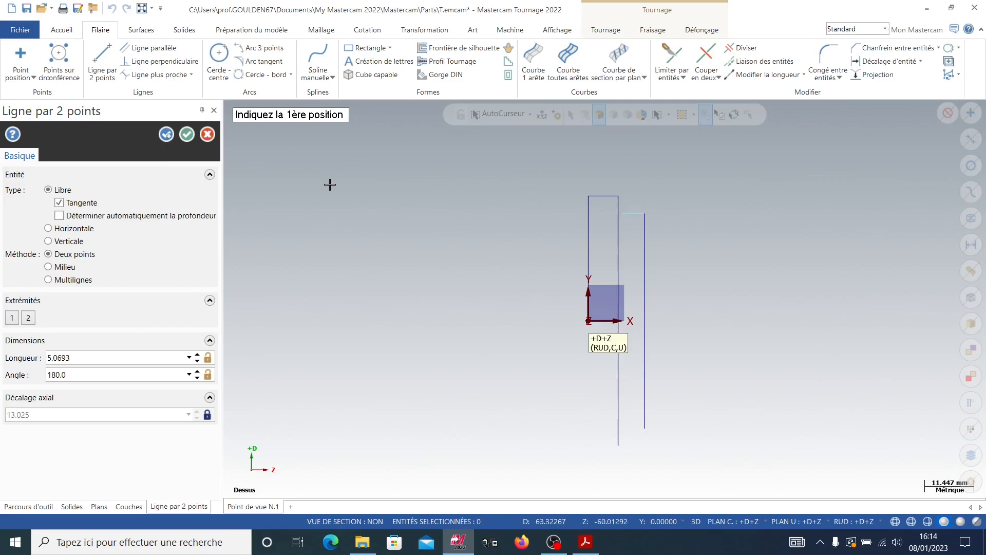
scroll(599, 163, up, 2)
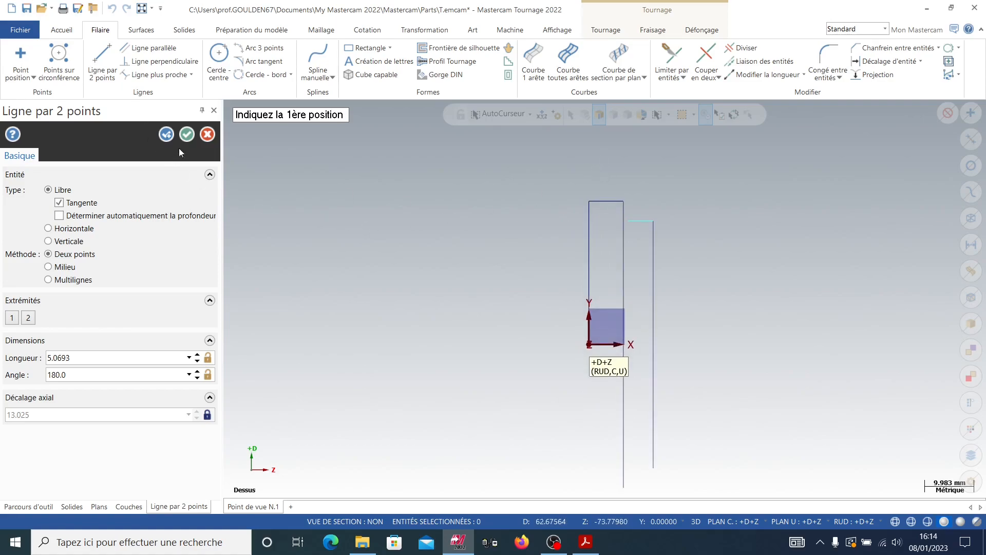
click(187, 135)
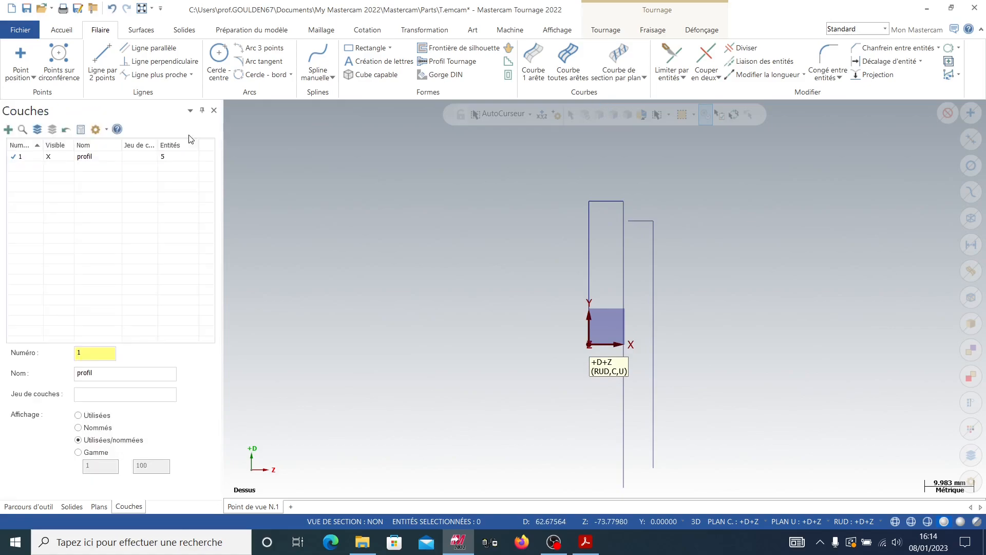
click(673, 54)
click(642, 223)
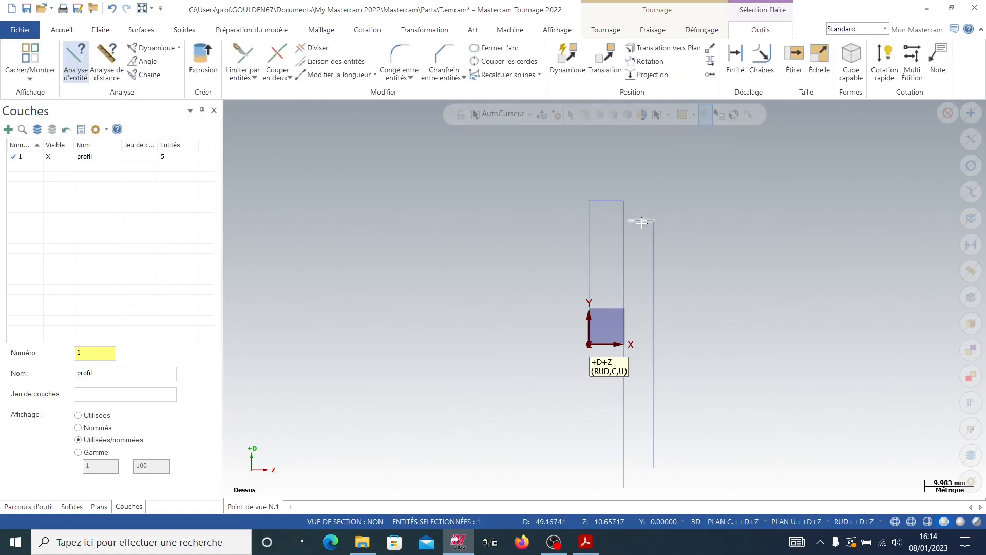
click(241, 61)
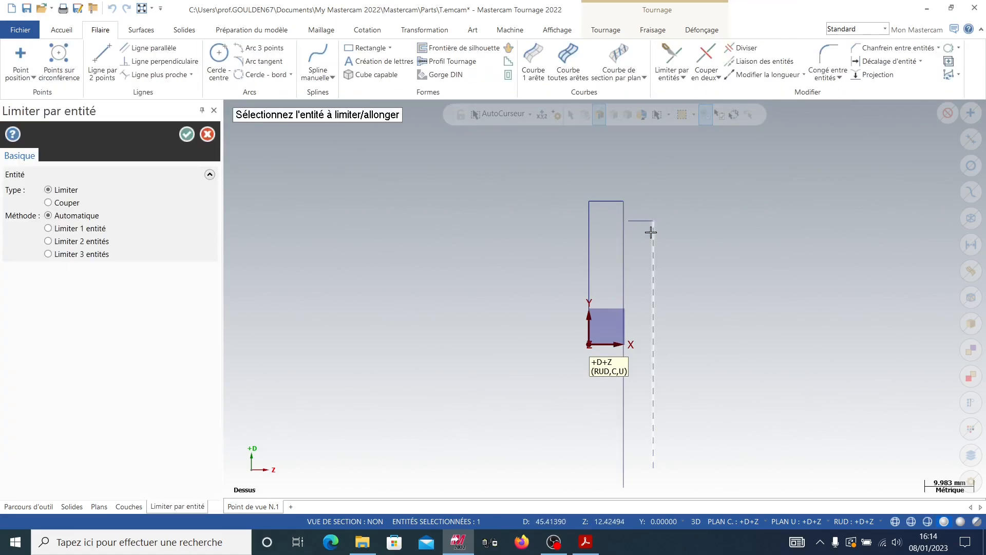
click(623, 239)
click(635, 221)
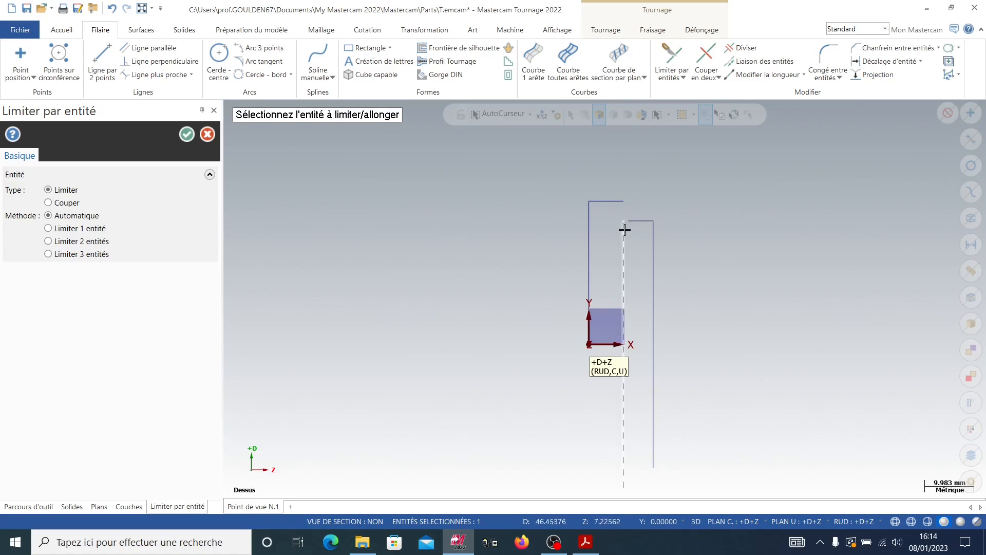
key(Escape)
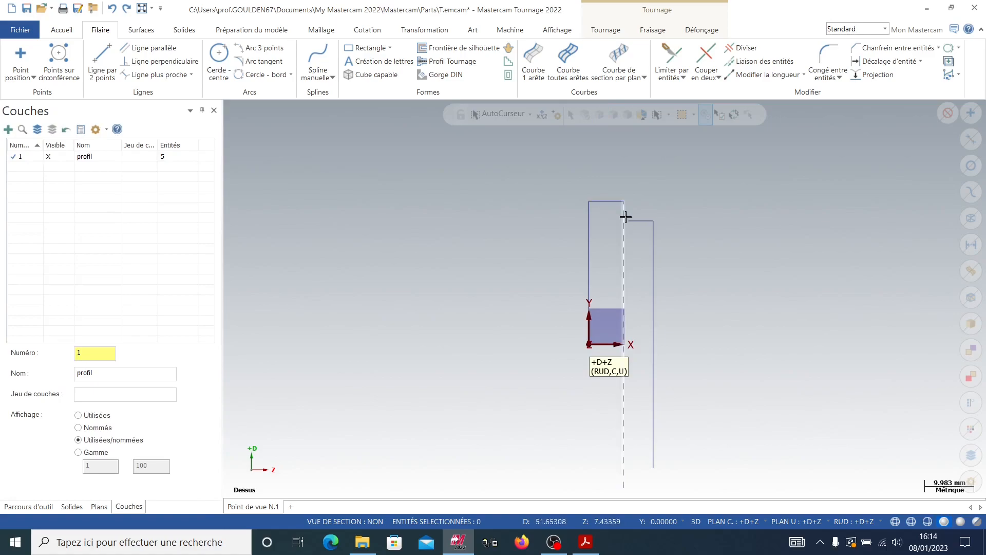
Step: Extend the short groove-bottom line to the flange's inner vertical line and check the groove shape in the PDF drawing
click(671, 58)
click(623, 229)
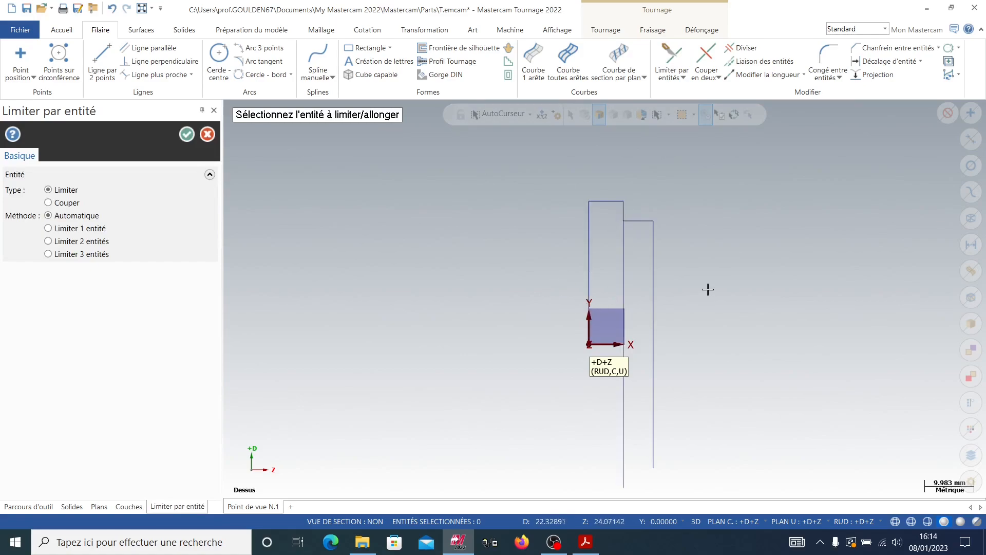
click(584, 542)
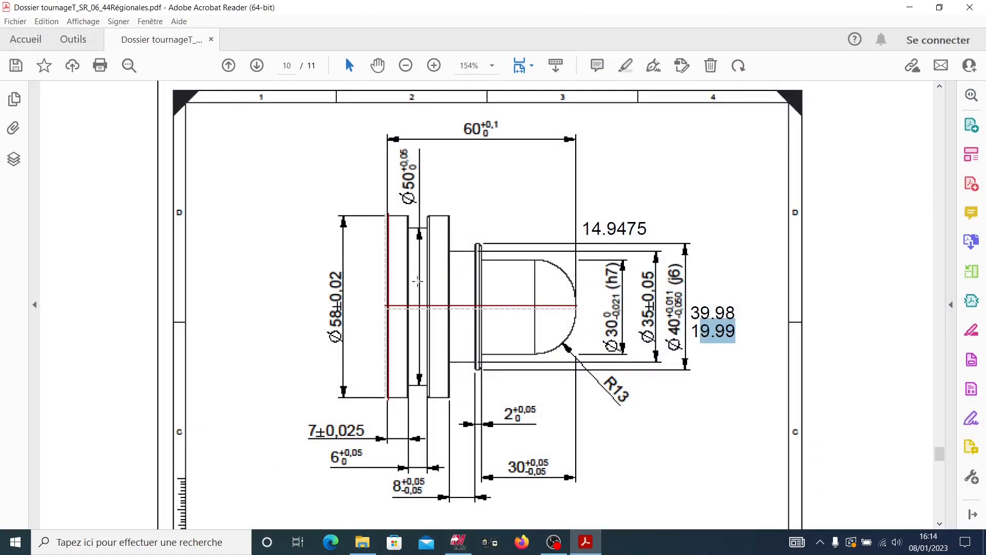
click(909, 7)
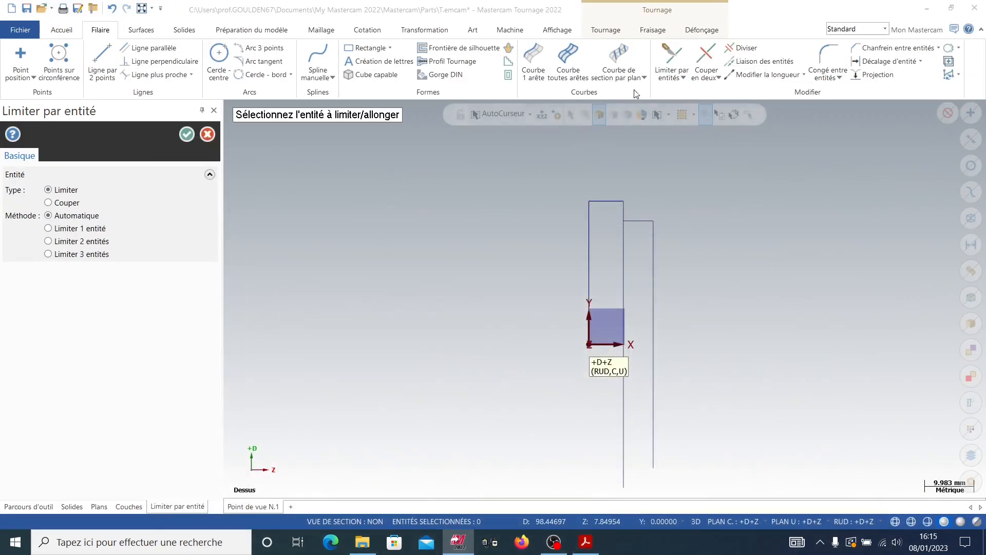
Step: Trim the flange's inner vertical line at the groove-bottom line, keeping the portion above it
click(663, 58)
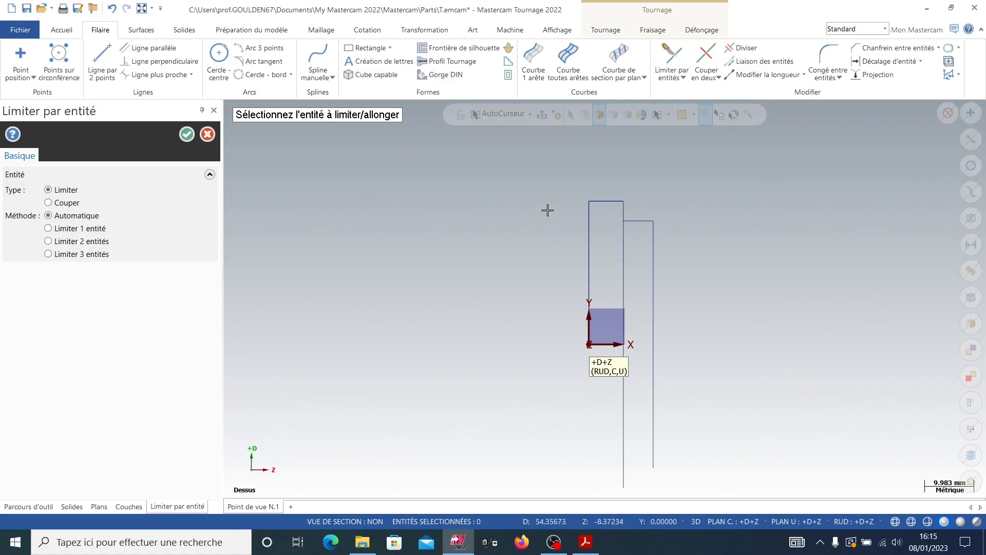
click(624, 211)
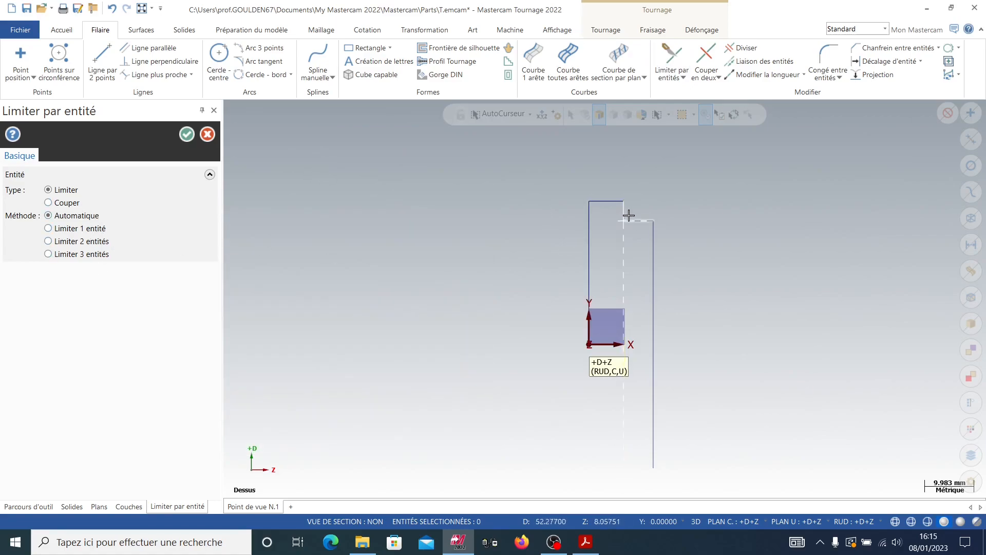
click(632, 221)
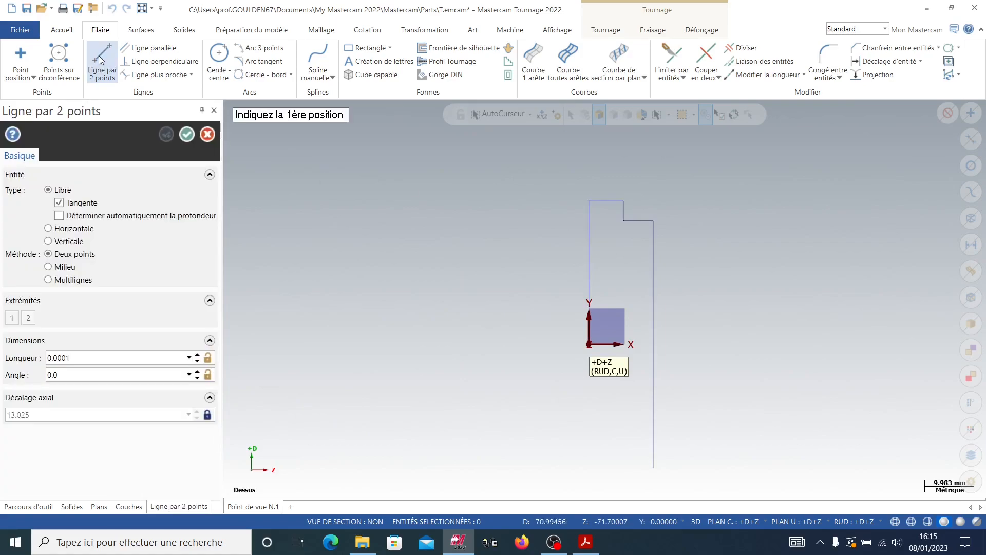
Step: Draw a horizontal two-point line from the origin in the positive Z direction with a length of 60.05
click(57, 231)
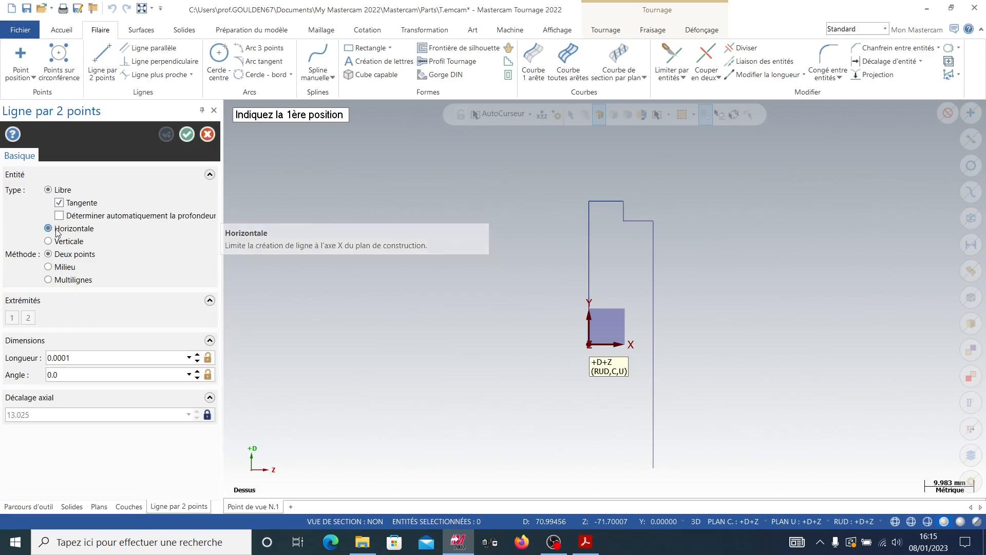
click(589, 345)
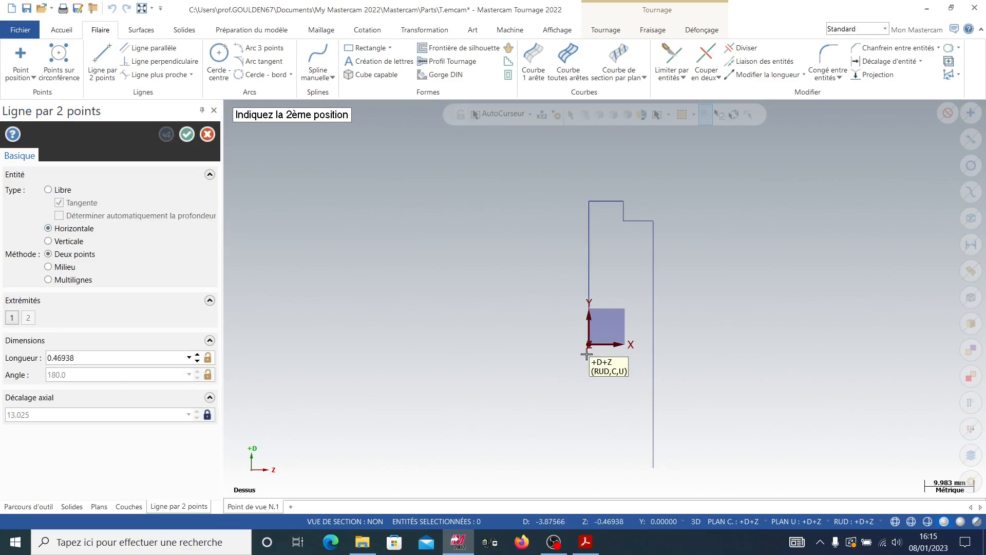
click(105, 358)
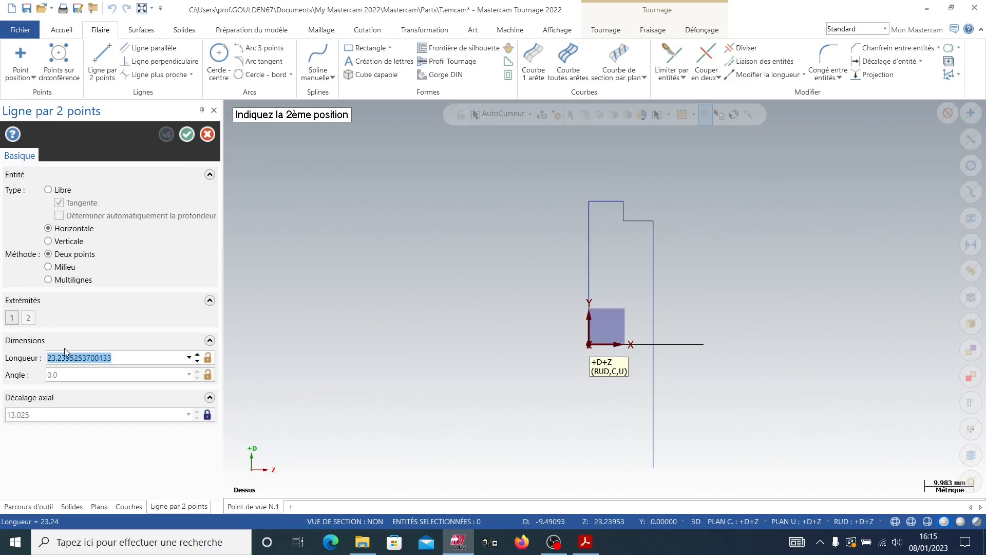
text(60.05)
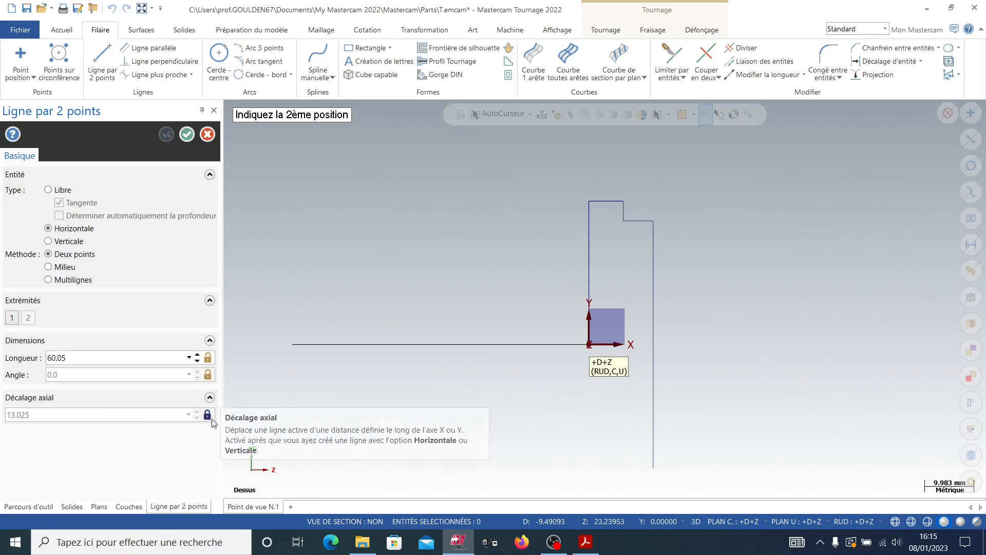
click(877, 365)
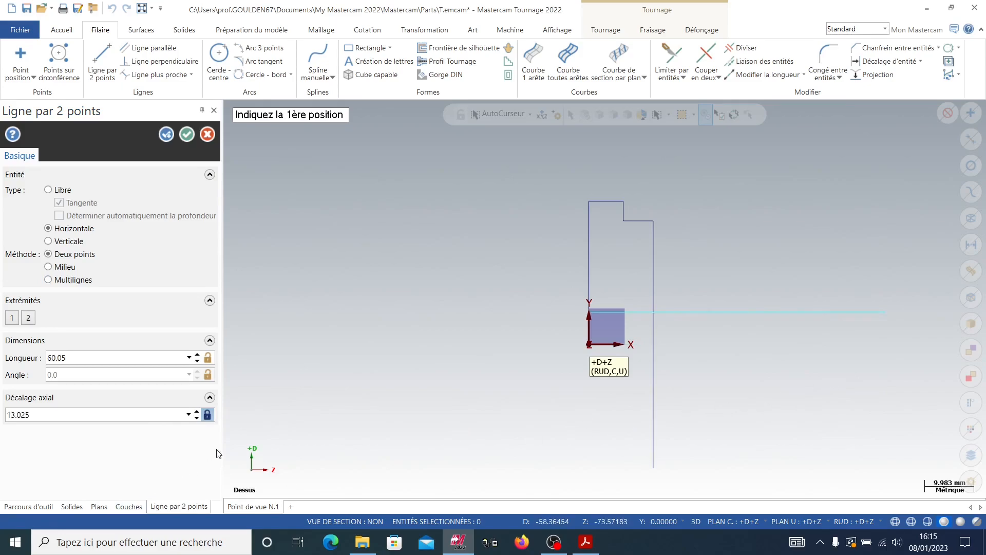
Step: Unlock the horizontal line's axial offset, set it to 0, accept the line and leave the line command
click(207, 414)
drag(161, 420, 6, 419)
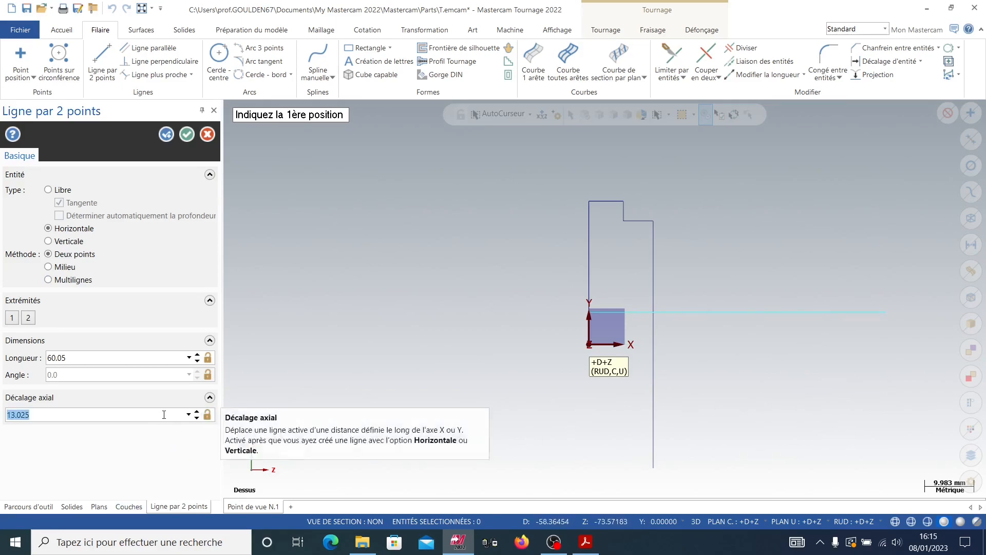
text(0)
key(Return)
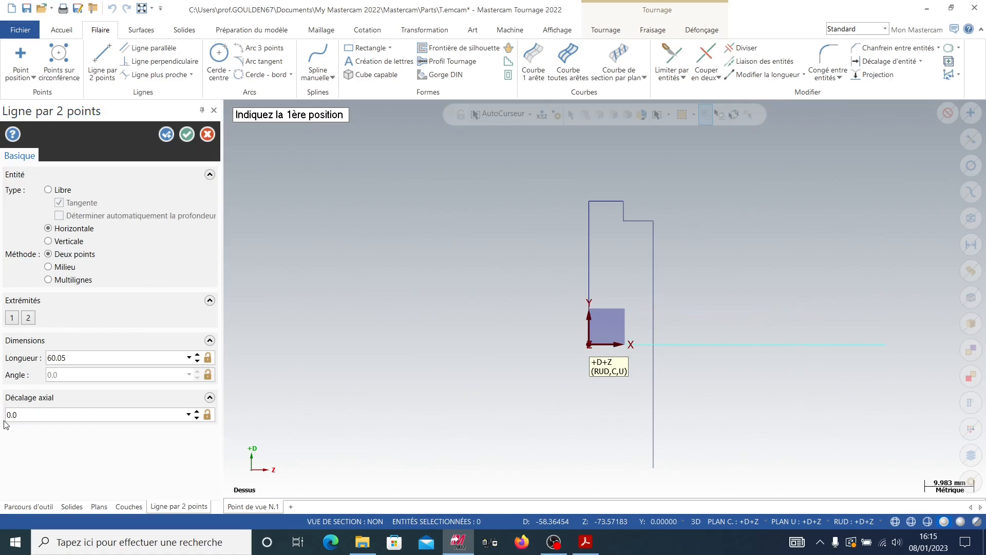
click(167, 134)
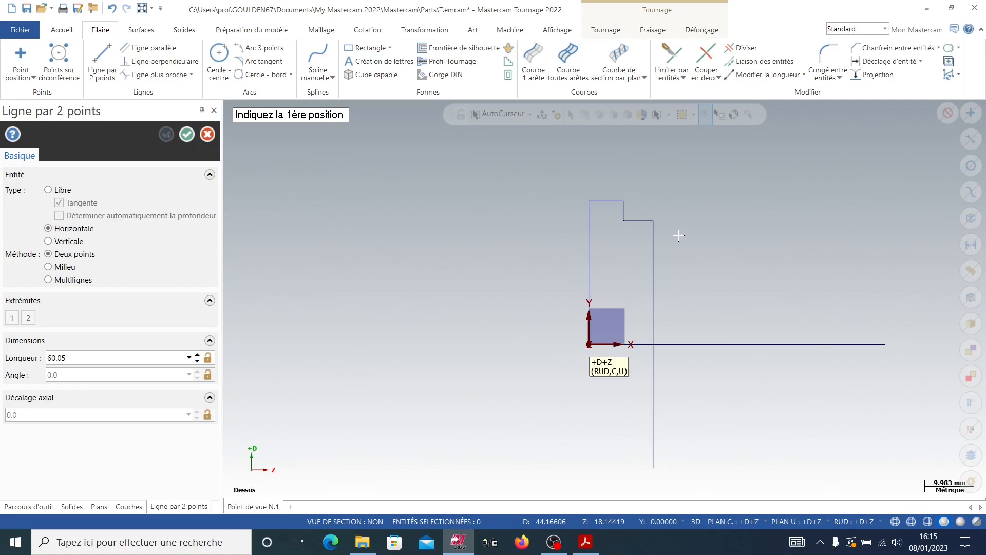
click(589, 245)
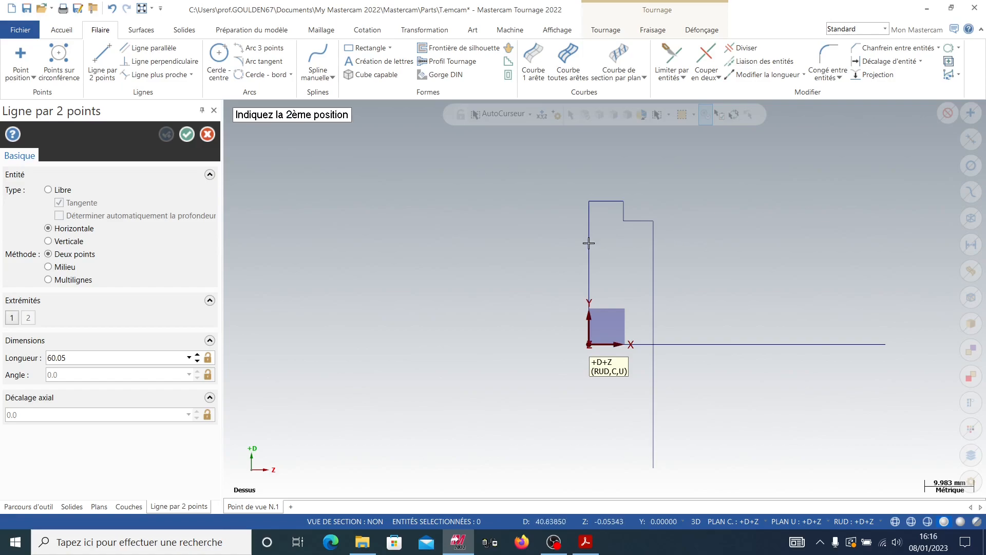
click(207, 134)
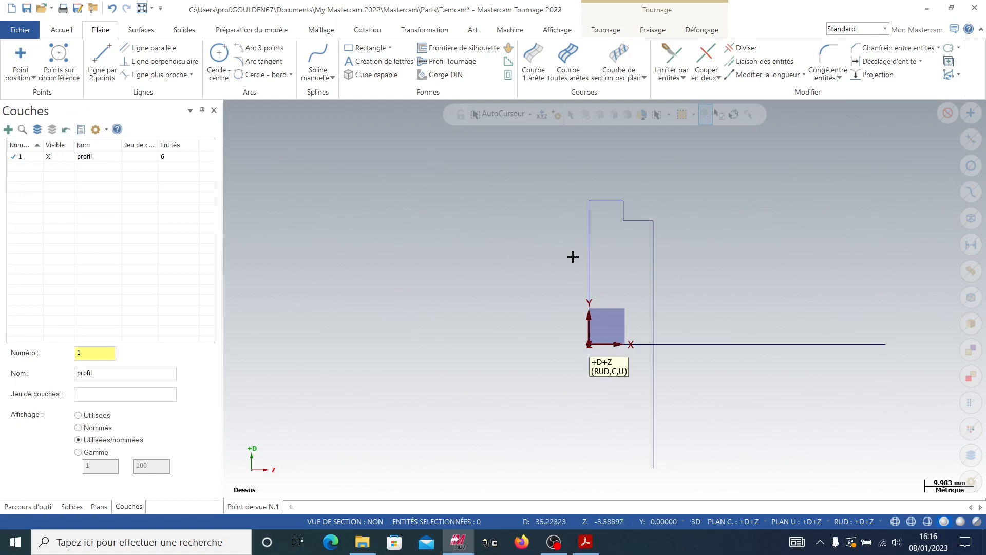
Step: Check the part length in the PDF drawing and create a parallel of the vertical line at the origin through the axis line's far end
click(588, 251)
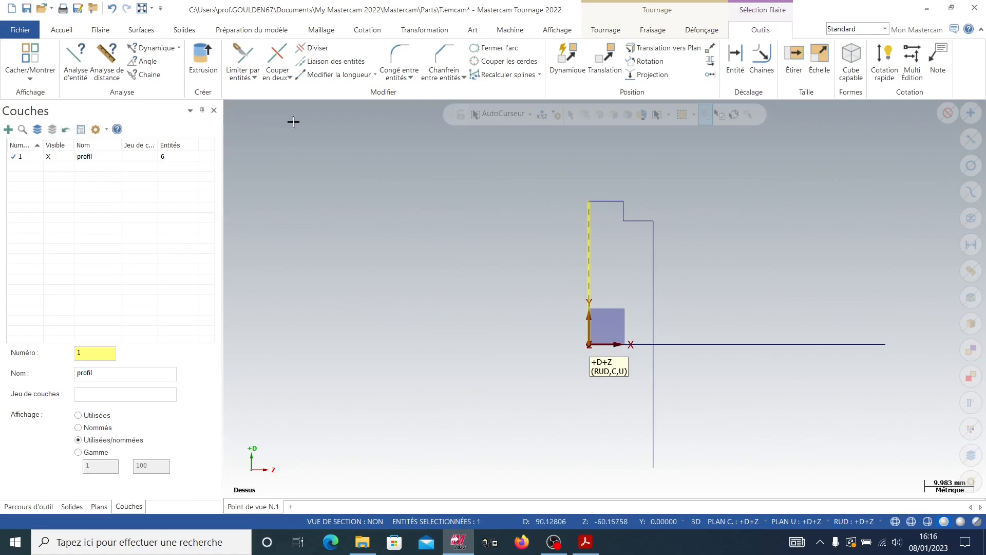
click(101, 30)
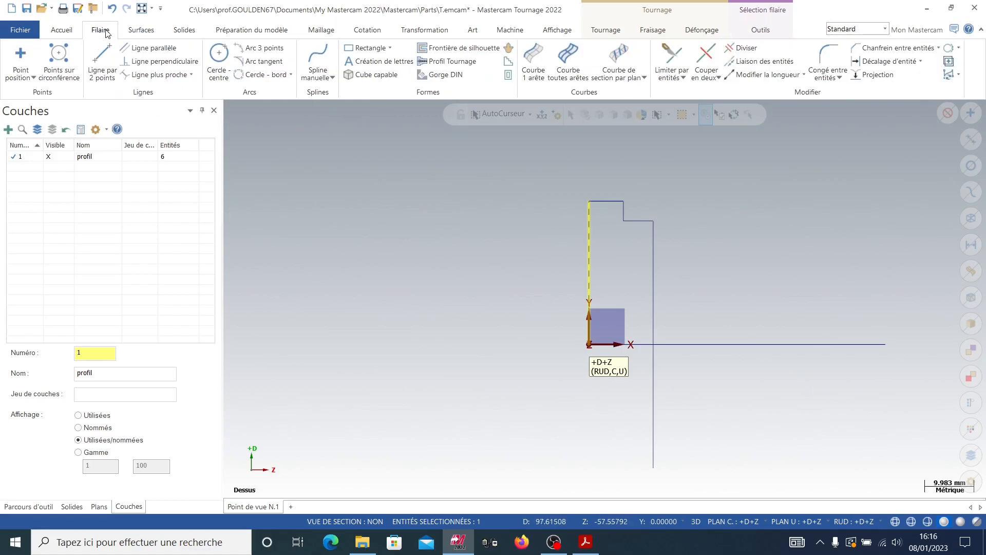
click(153, 48)
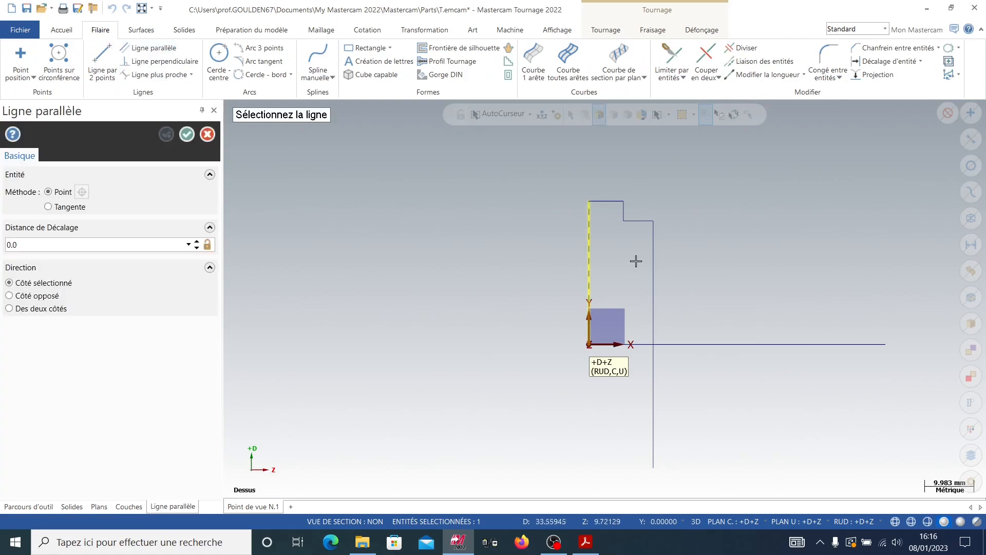
click(582, 256)
click(589, 260)
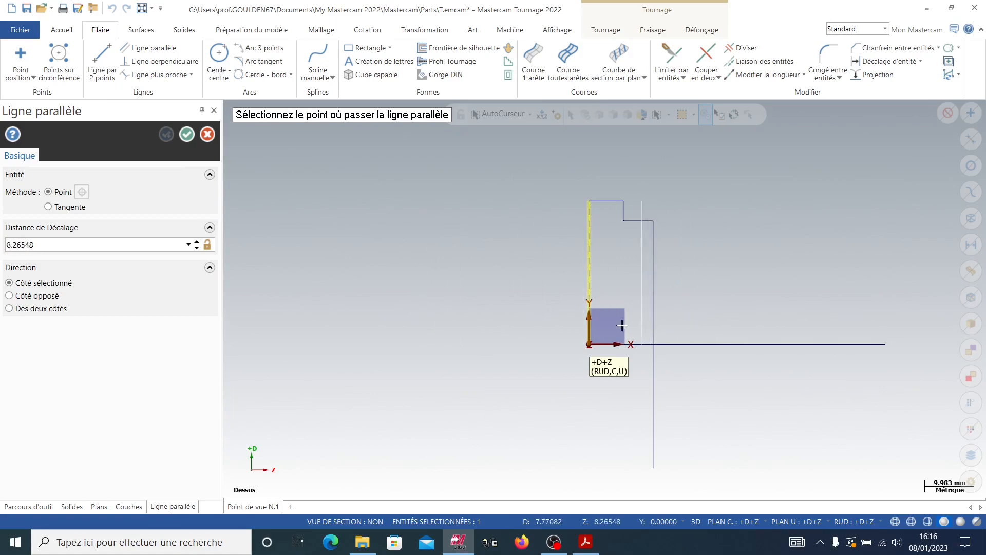
click(92, 245)
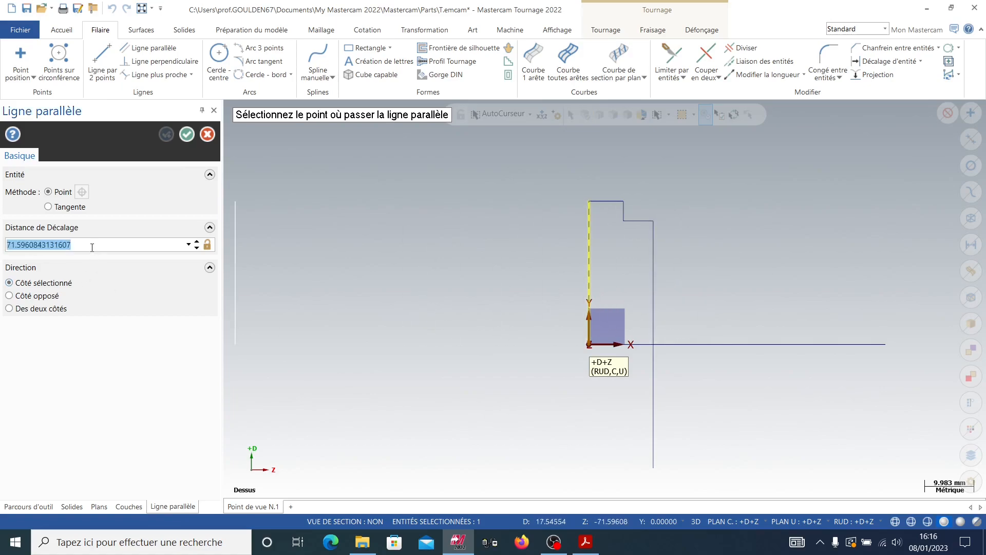
click(584, 544)
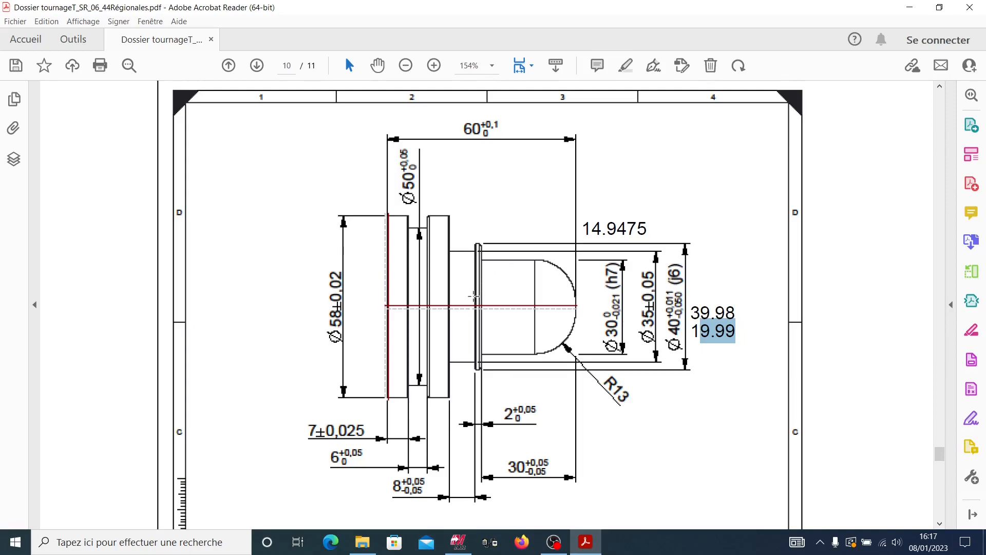
click(916, 8)
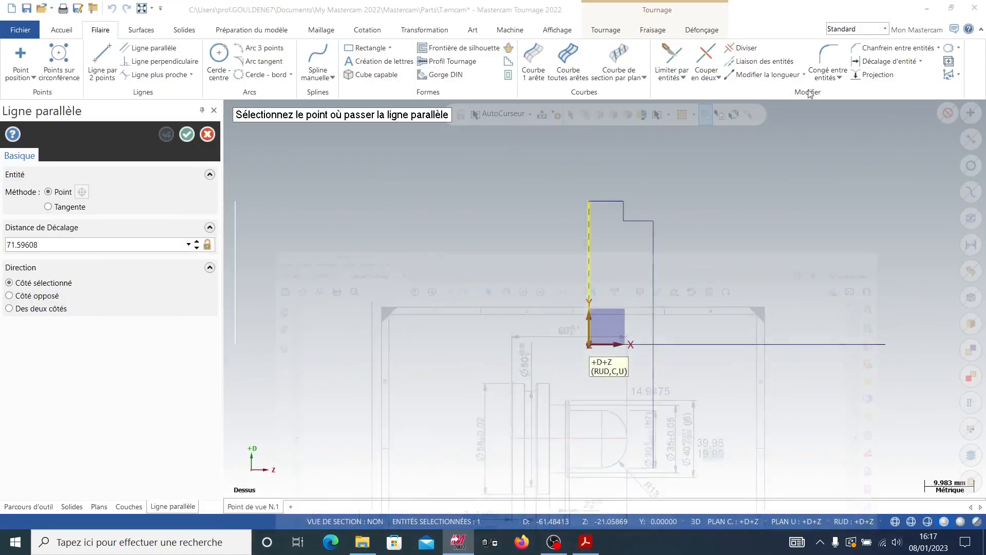
click(886, 346)
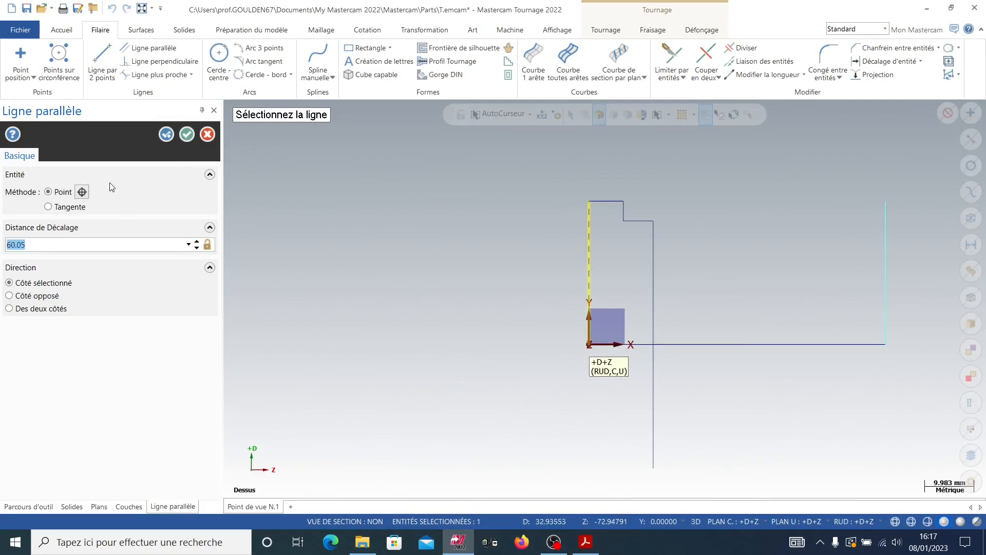
click(883, 243)
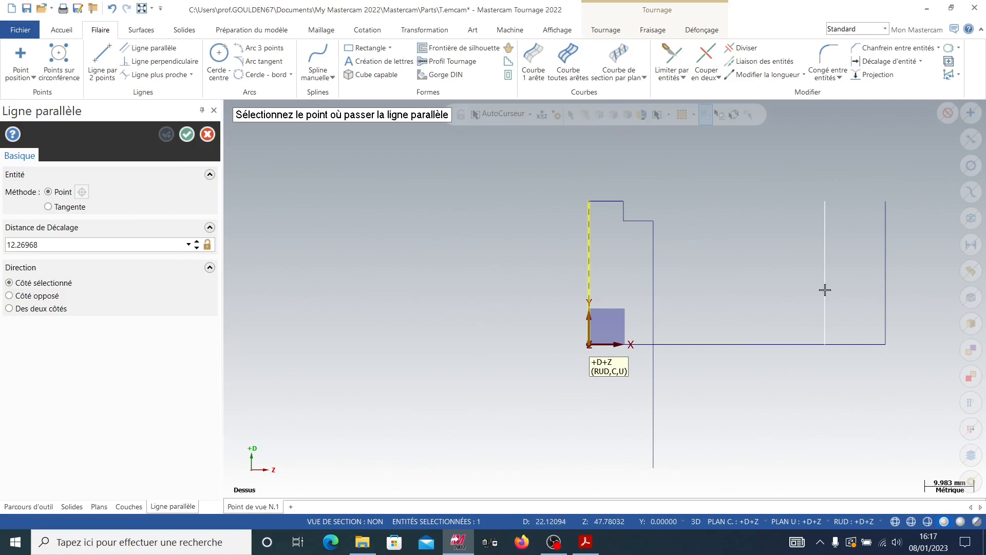
click(586, 545)
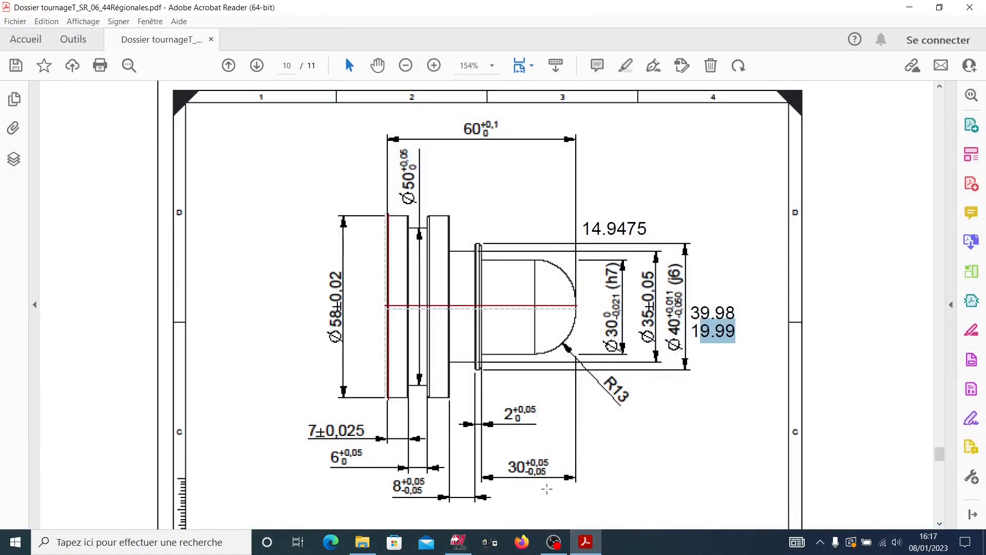
click(586, 541)
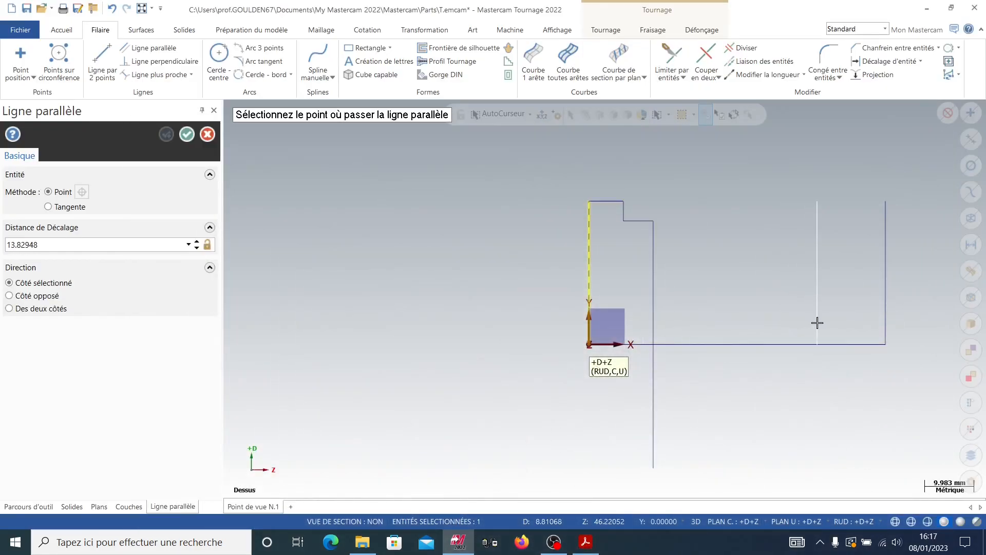
drag(74, 242, 3, 251)
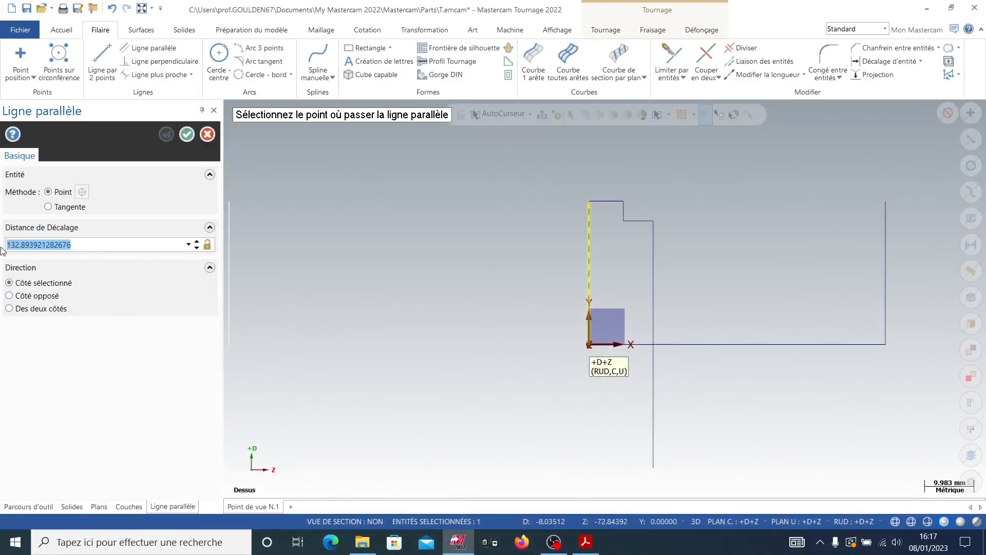
text(30)
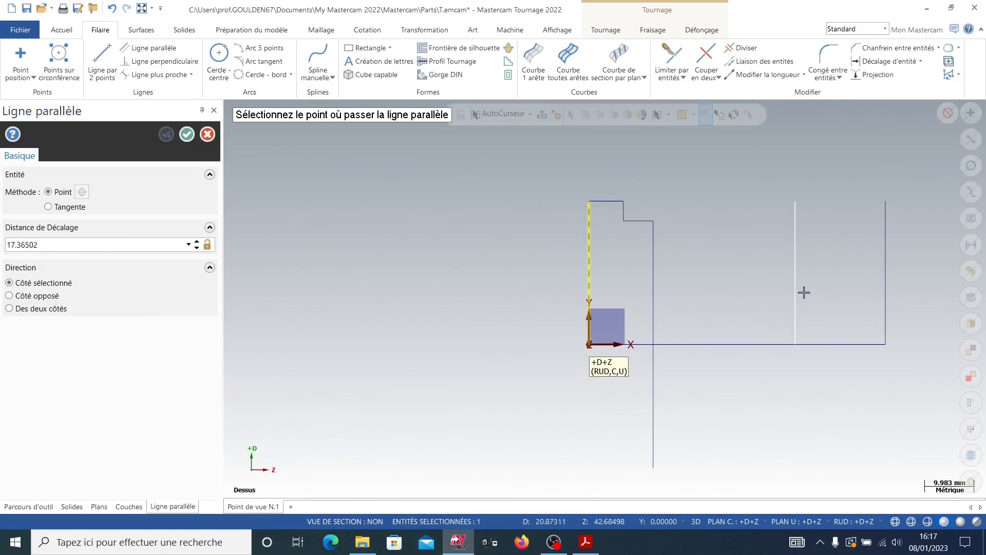
click(107, 243)
text(-30)
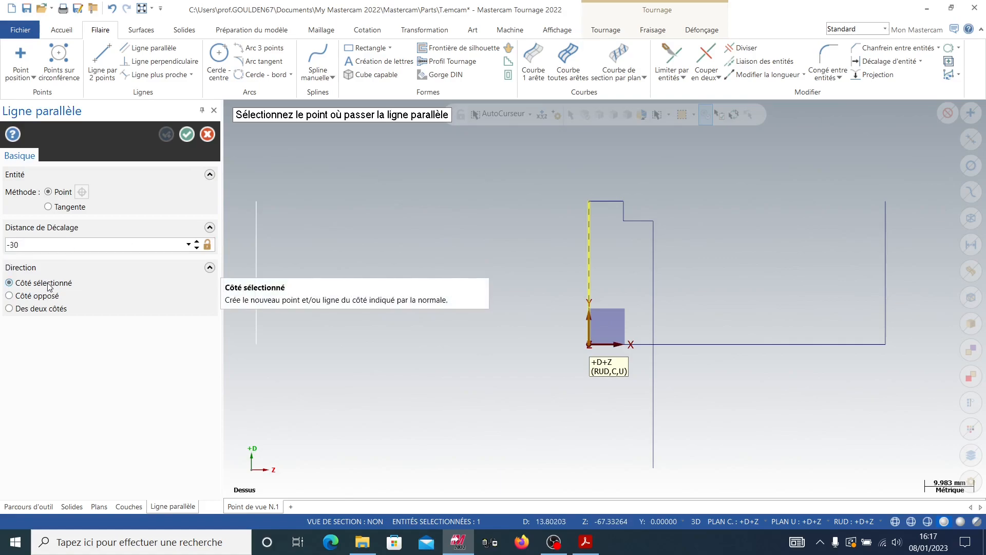
key(Return)
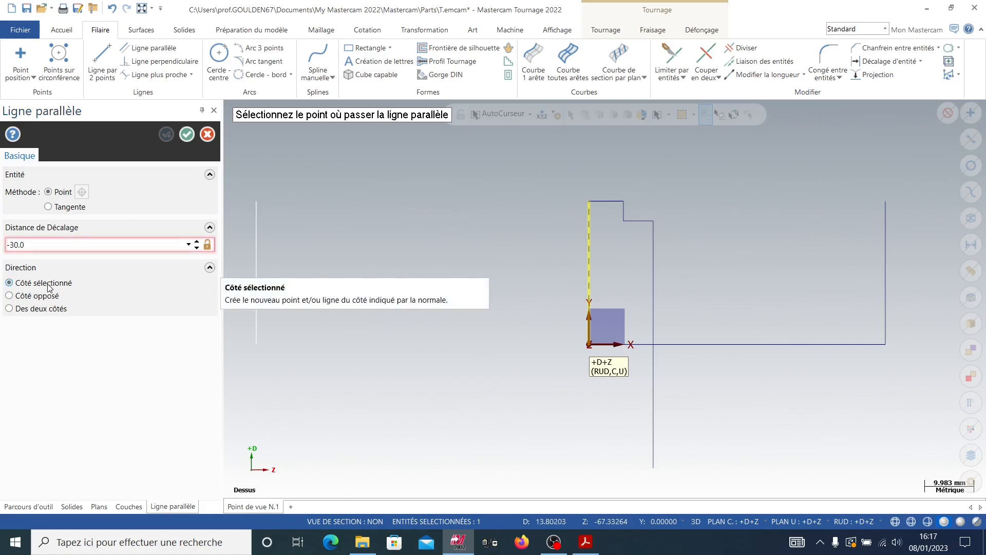
click(92, 243)
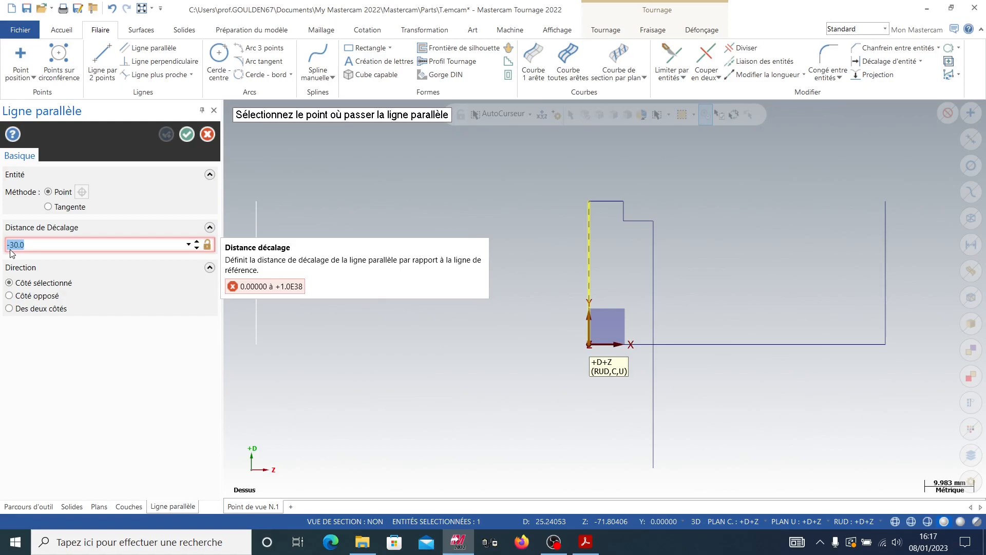
click(208, 134)
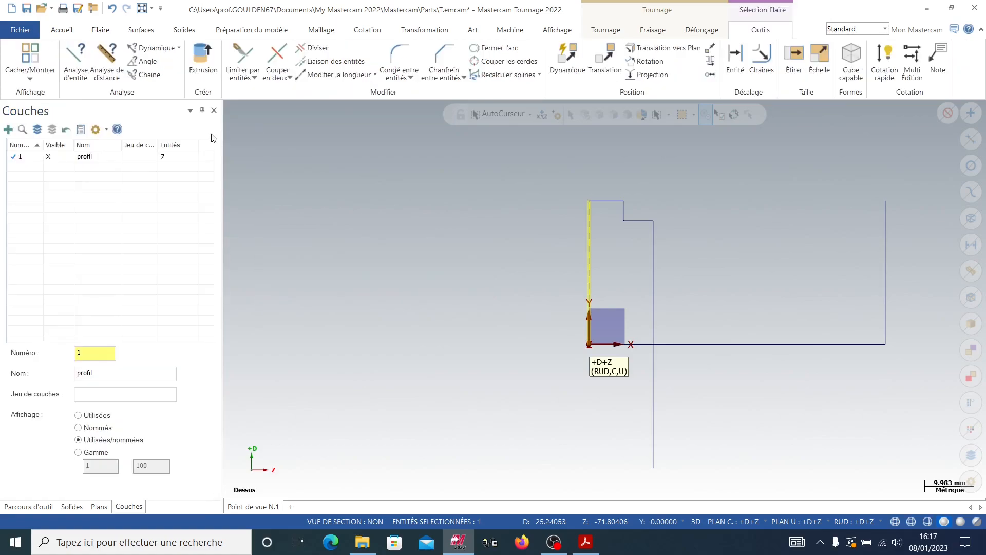
Step: Select the vertical line at the axis line's far end as the parallel line's reference and try an offset distance of 30
click(885, 263)
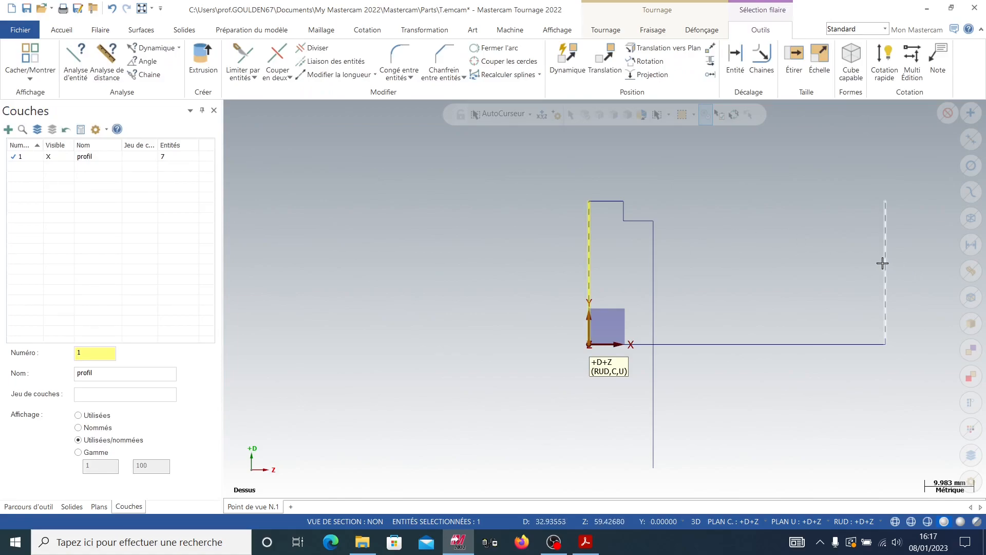
click(589, 250)
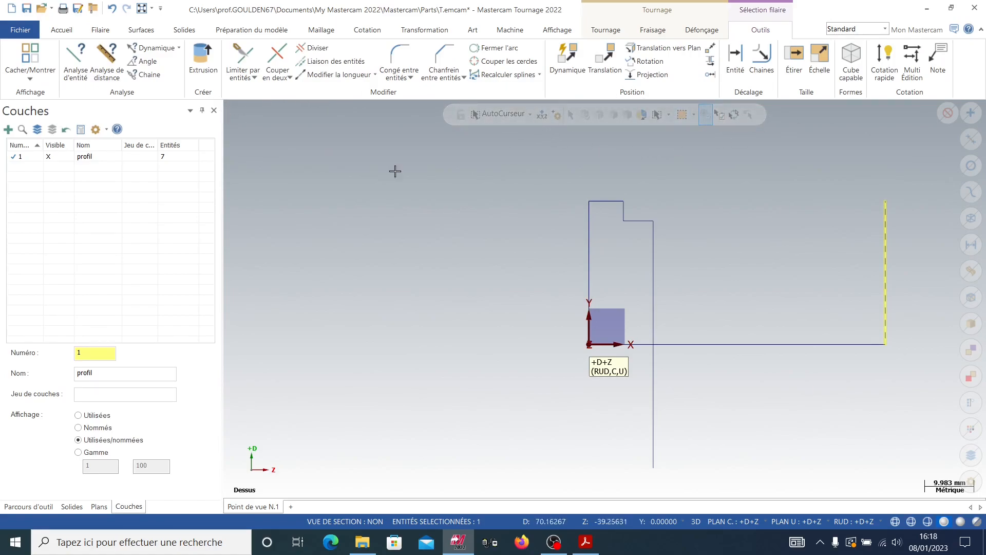
click(101, 30)
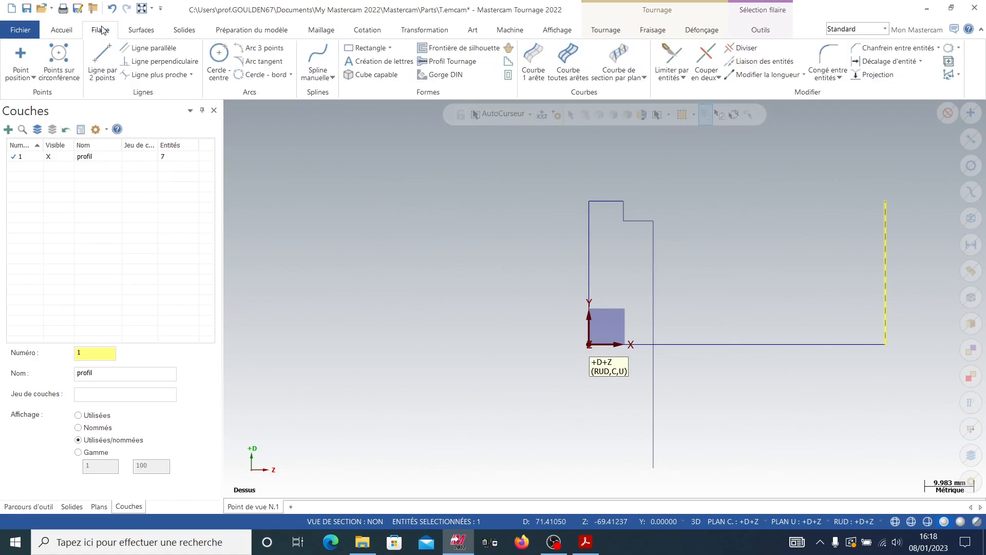
click(152, 48)
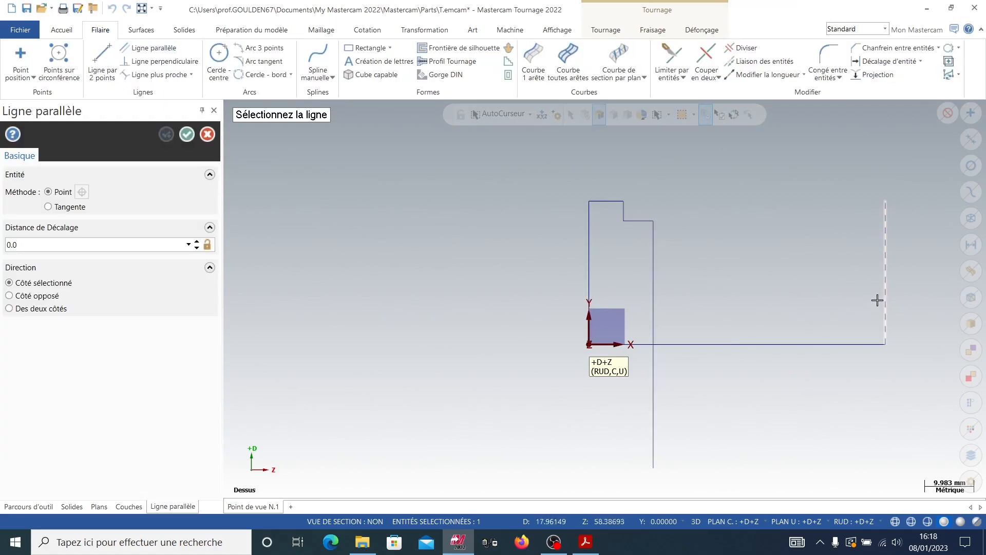
click(886, 284)
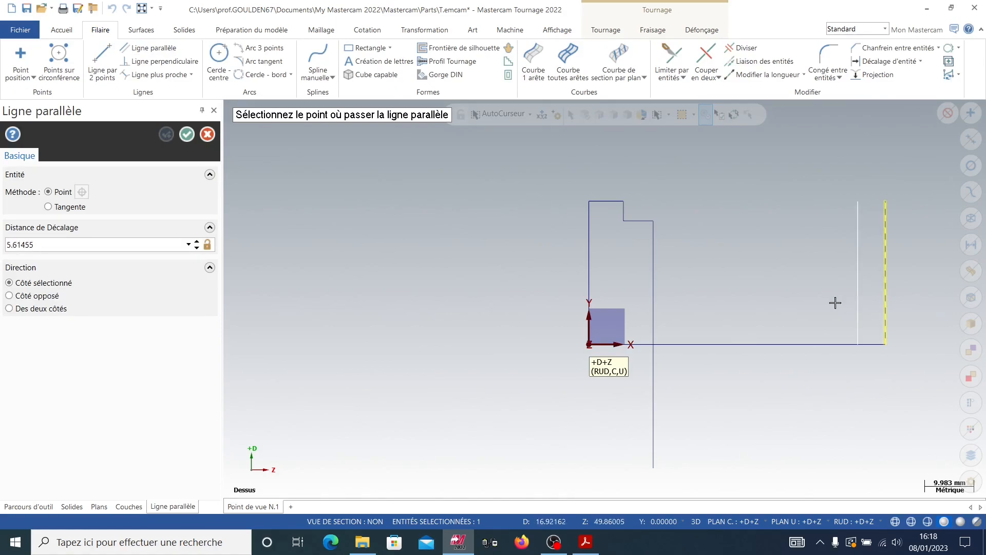
drag(130, 245, 2, 253)
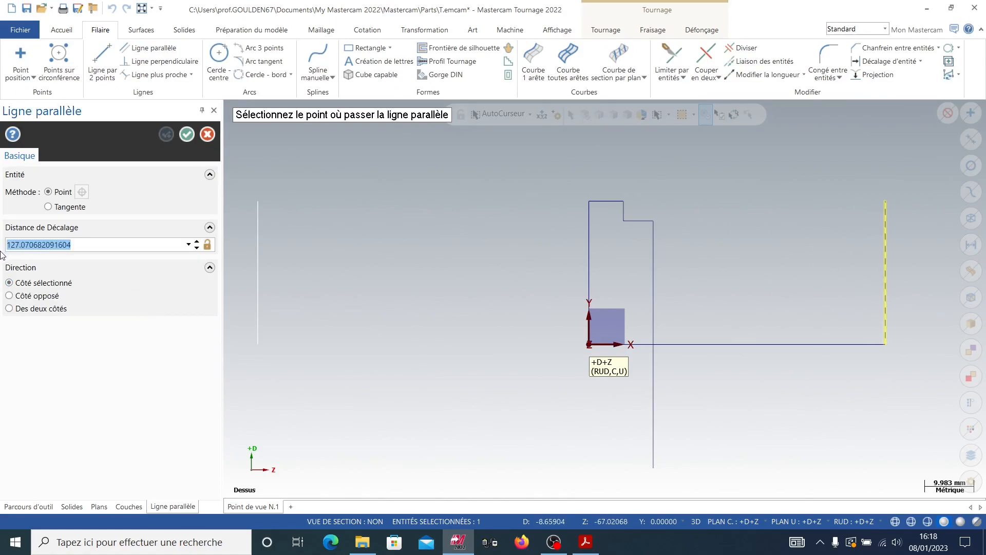
text(30)
click(849, 315)
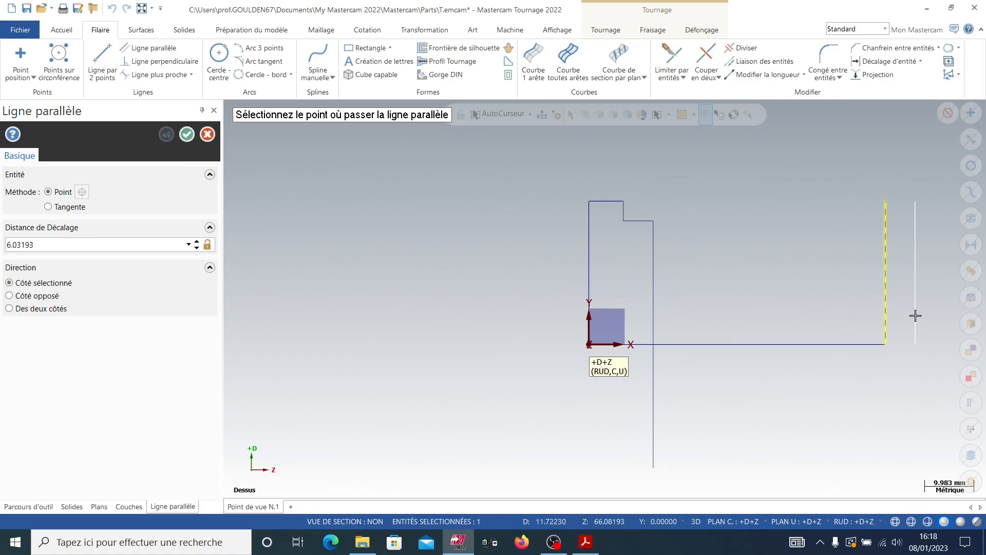
Step: Lock the parallel line's offset distance and try to set it to -30
click(207, 244)
double_click(116, 245)
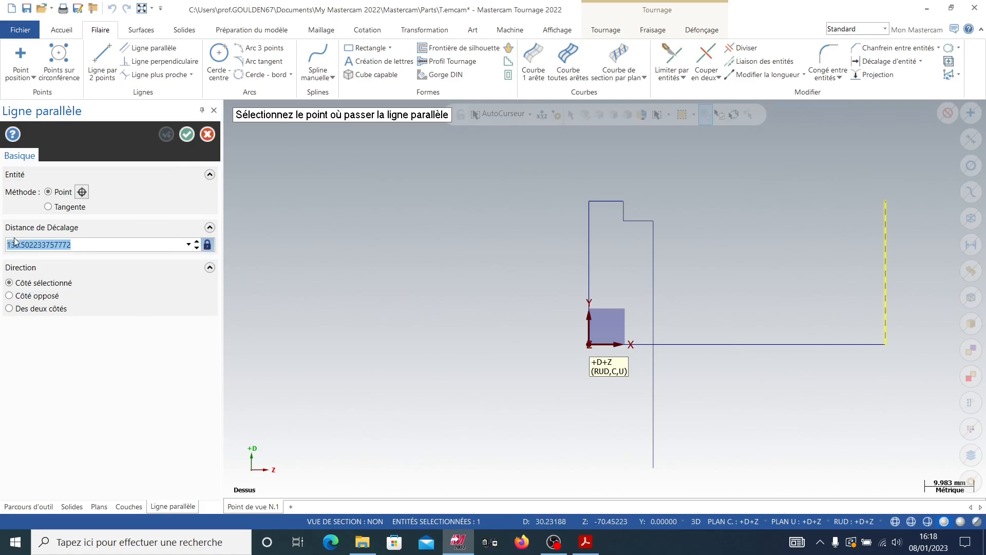
text(30)
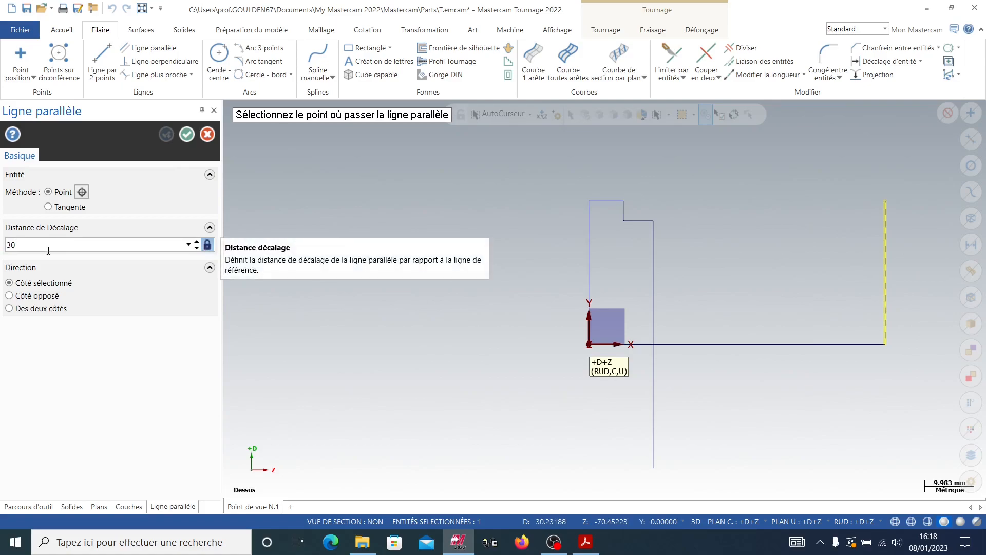
text(-)
key(Return)
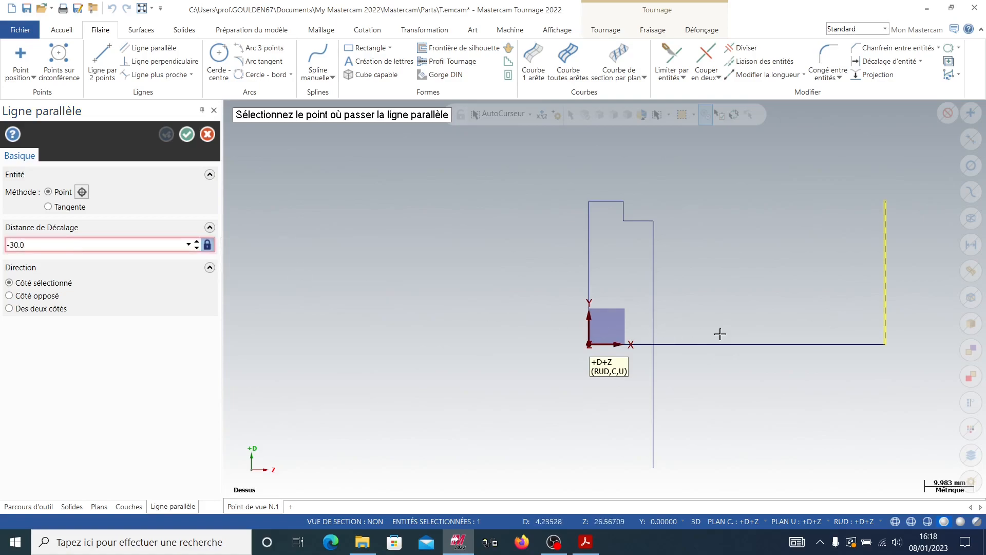
Step: Set the locked offset distance to 30 with the direction Côté opposé and place the parallel of the end vertical line
double_click(10, 248)
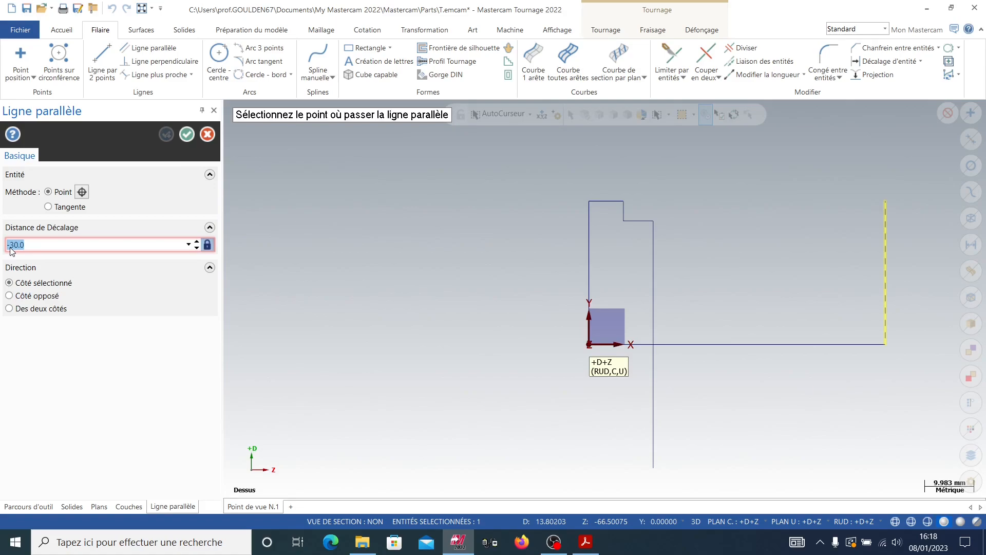
click(10, 296)
click(11, 248)
click(10, 246)
key(BackSpace)
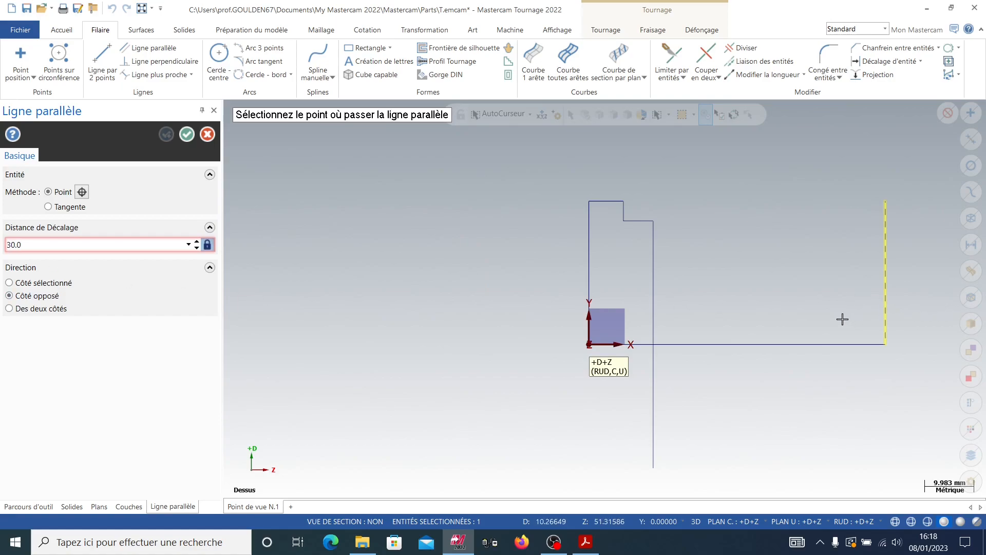
key(Return)
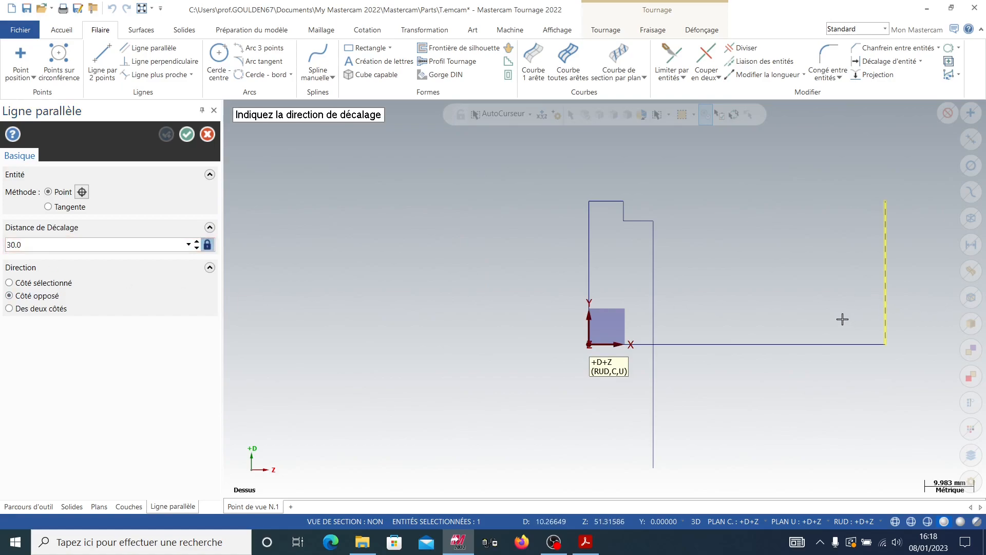
click(836, 320)
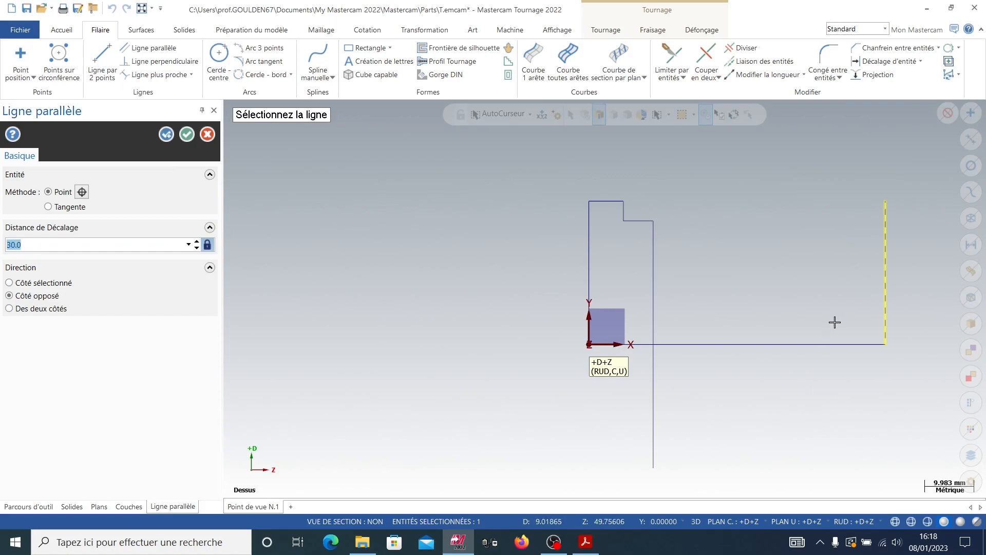
Step: Create a parallel of the end vertical line at distance 30 toward the origin, with the direction Côté sélectionné
scroll(838, 352, down, 4)
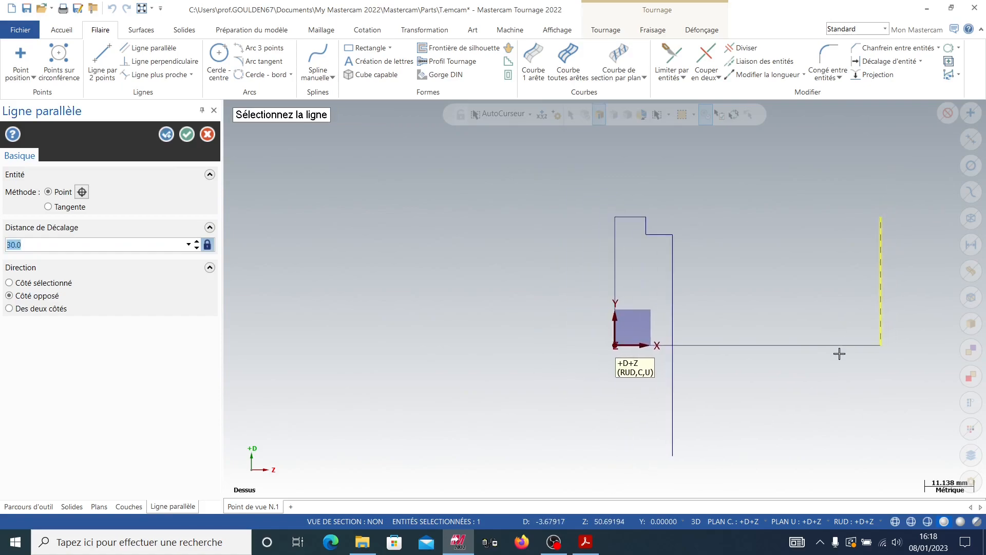
scroll(842, 352, down, 1)
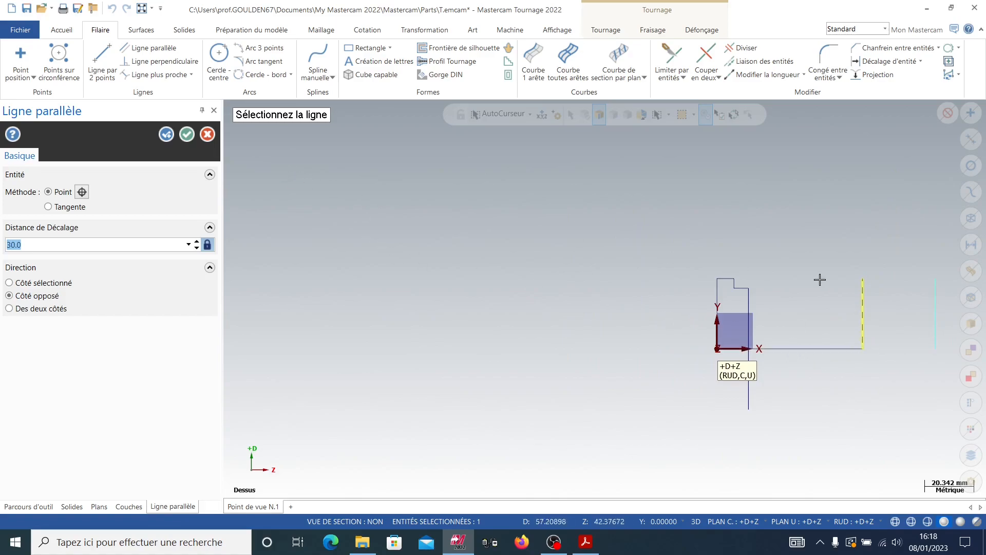
click(860, 306)
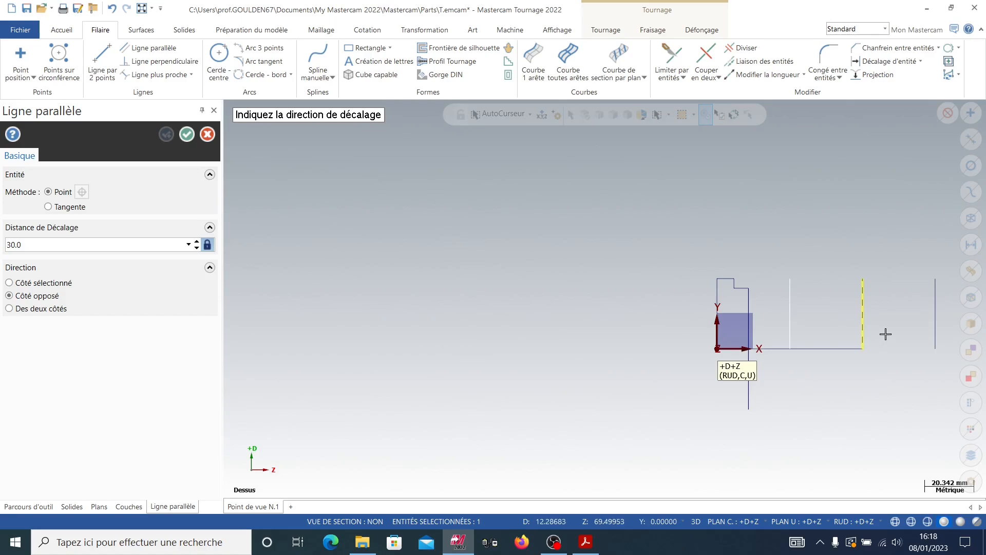
click(32, 283)
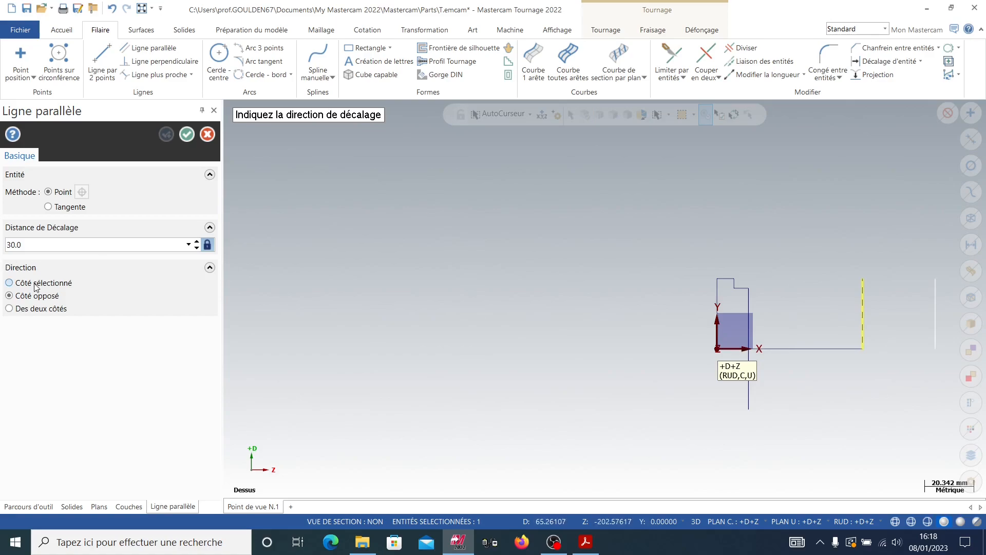
click(834, 320)
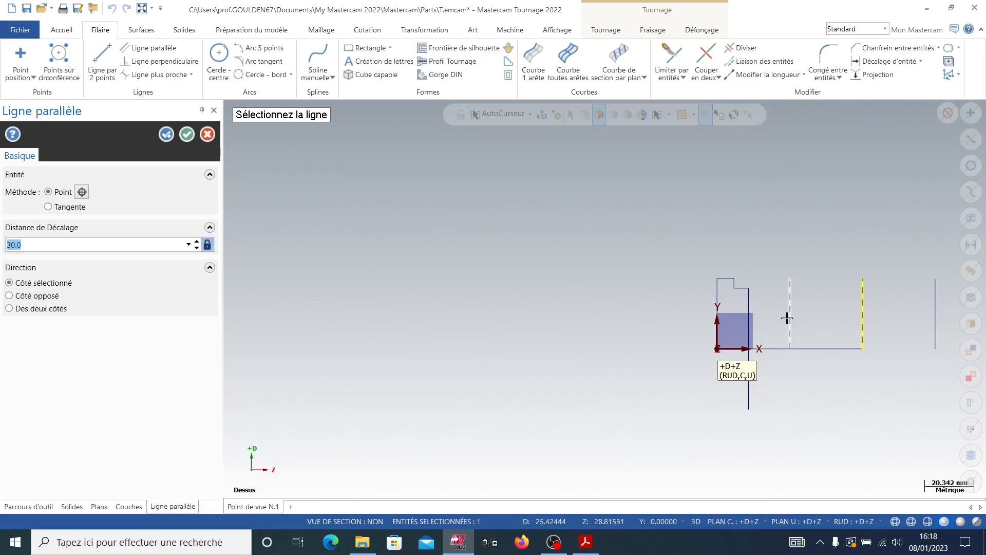
Step: Create another parallel of the end vertical line toward the origin with the offset distance 30.0+2.025
click(863, 324)
click(63, 246)
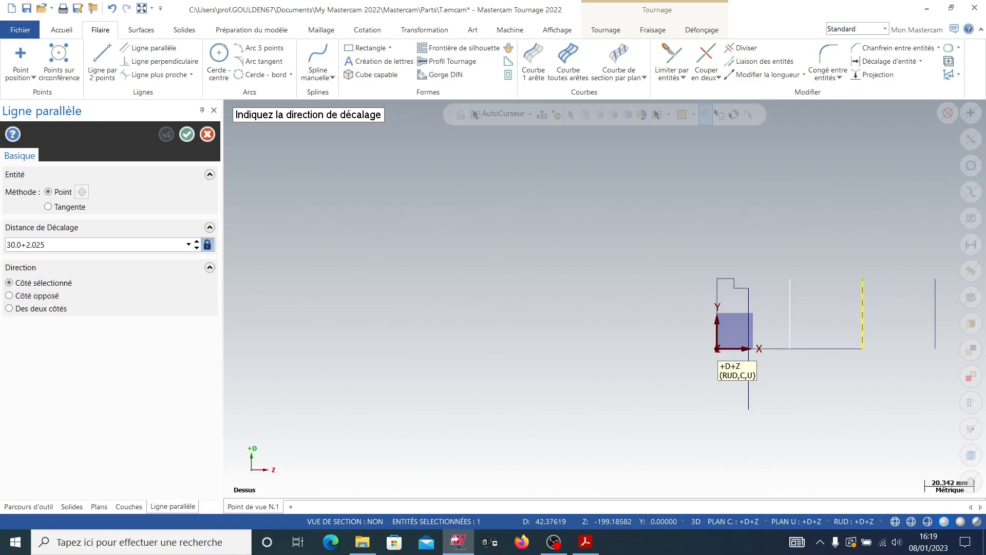
key(Return)
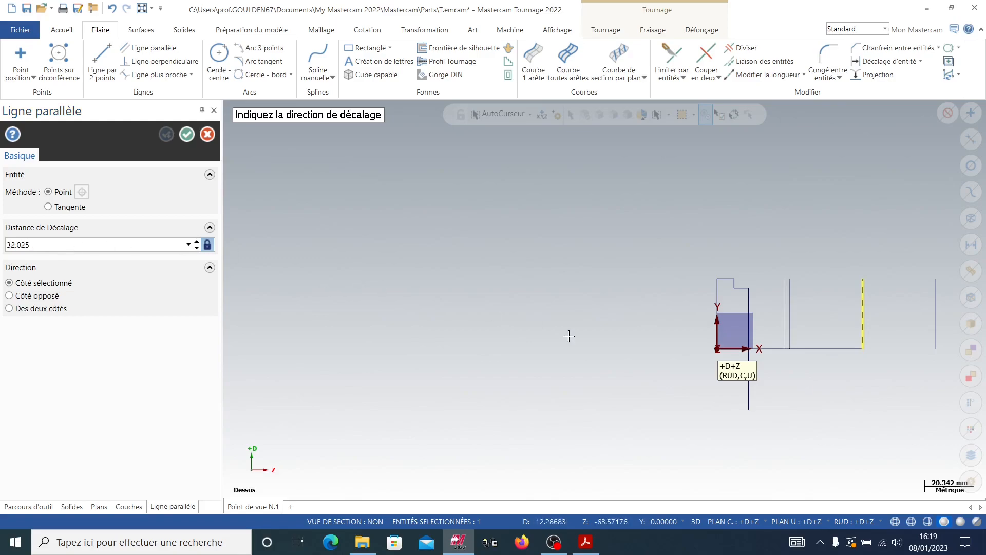
click(829, 323)
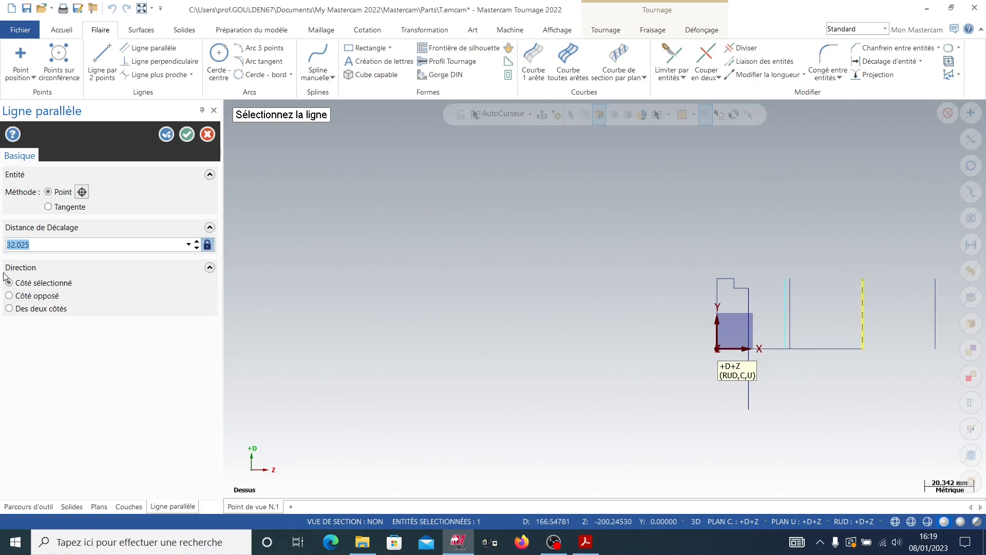
Step: Add 8 to the offset distance for 40.025, place this parallel of the end vertical line toward the origin and finish the command
click(77, 241)
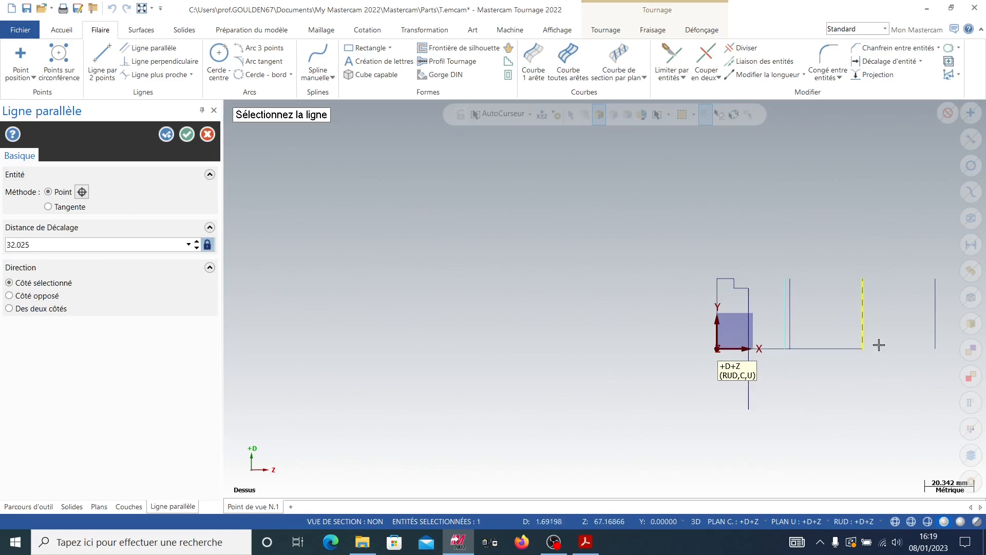
click(864, 324)
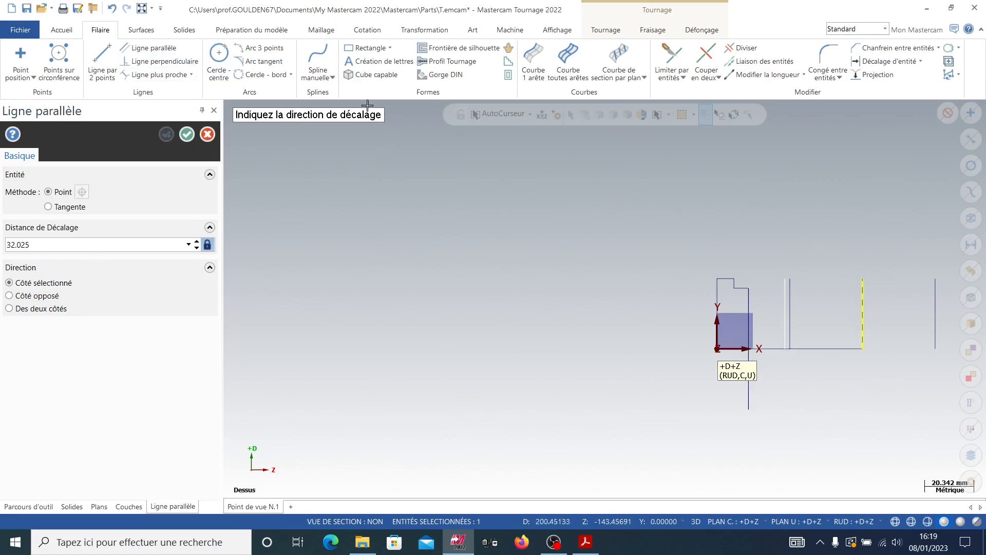
click(89, 242)
click(89, 245)
text(+8)
key(Return)
click(773, 313)
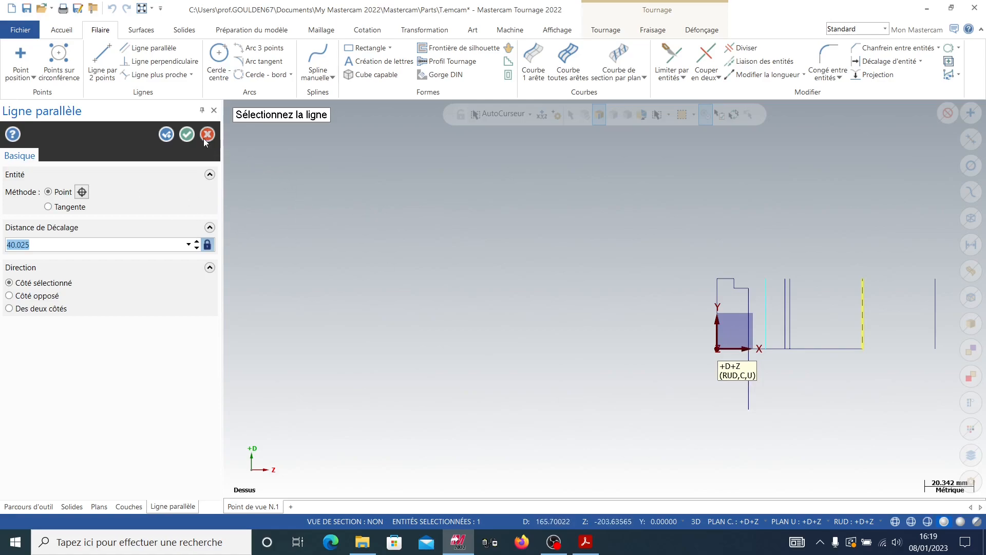
click(187, 134)
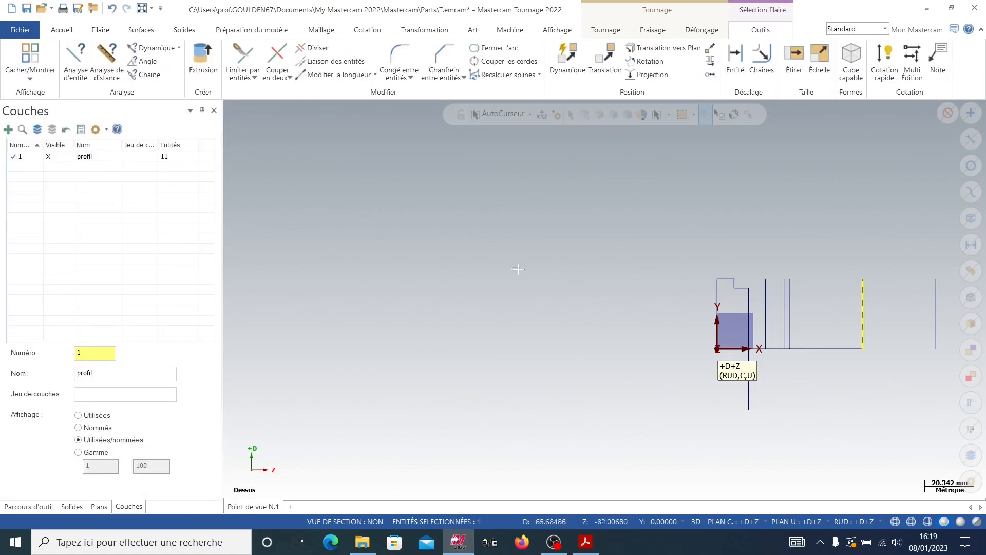
Step: Delete the stray vertical line lying beyond the far end of the axis line
scroll(873, 345, up, 1)
click(939, 316)
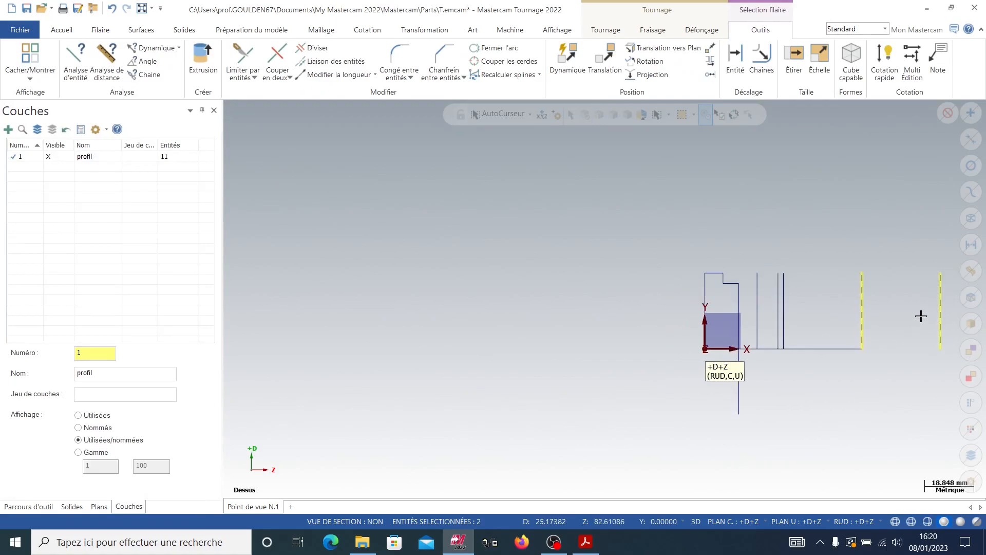
key(Escape)
click(939, 318)
key(Delete)
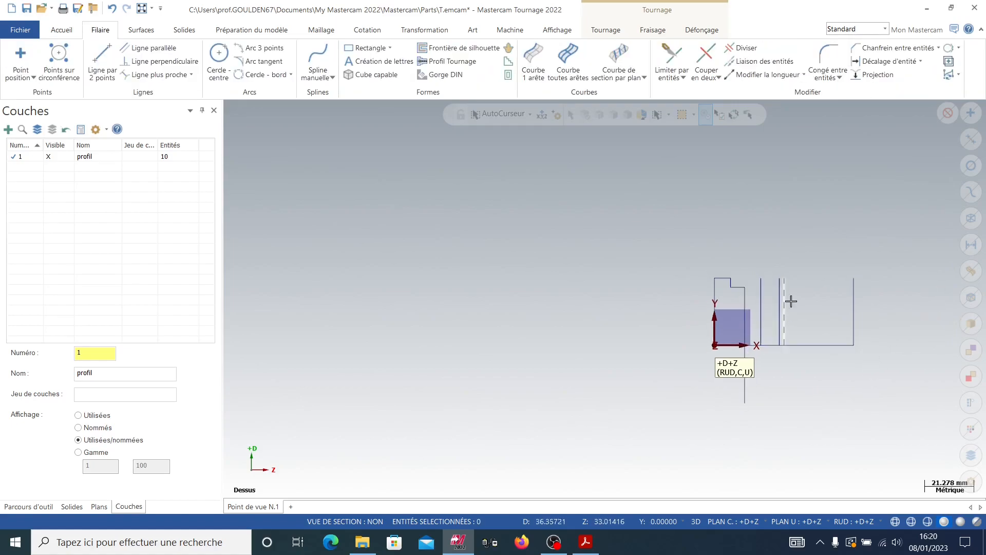
Step: Draw a horizontal line about 8 mm long from the upper end of the 40.025 parallel back past the groove's open side
scroll(788, 297, up, 4)
scroll(787, 280, up, 1)
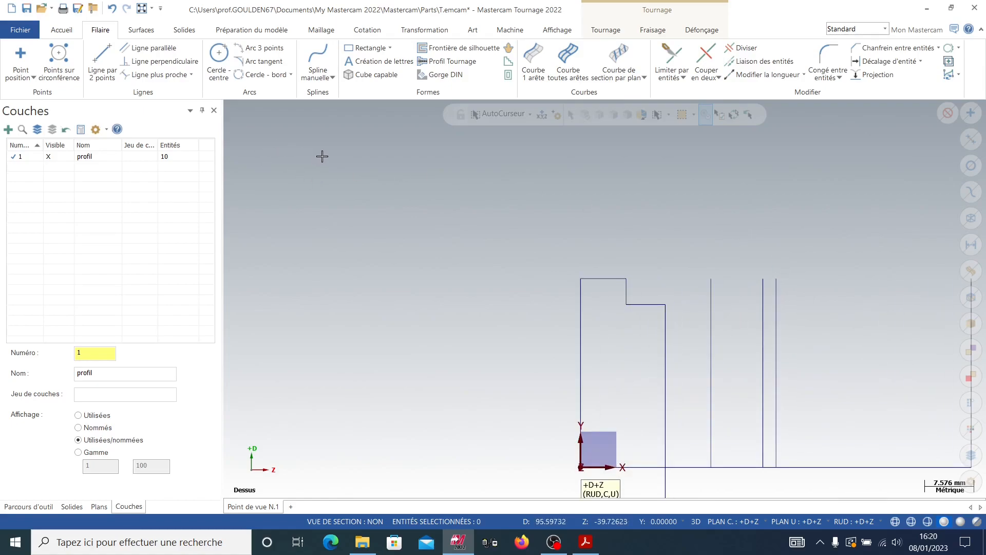
click(102, 59)
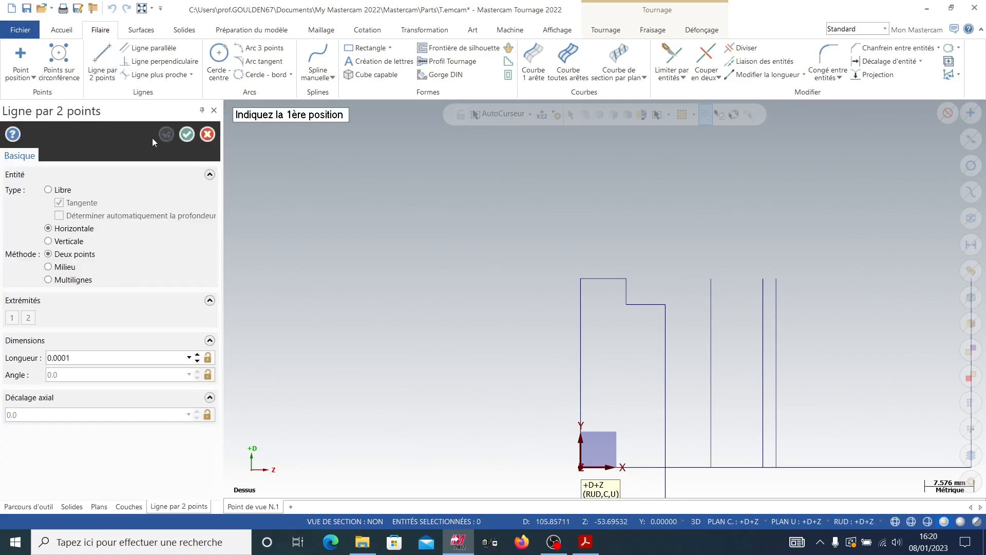
click(709, 279)
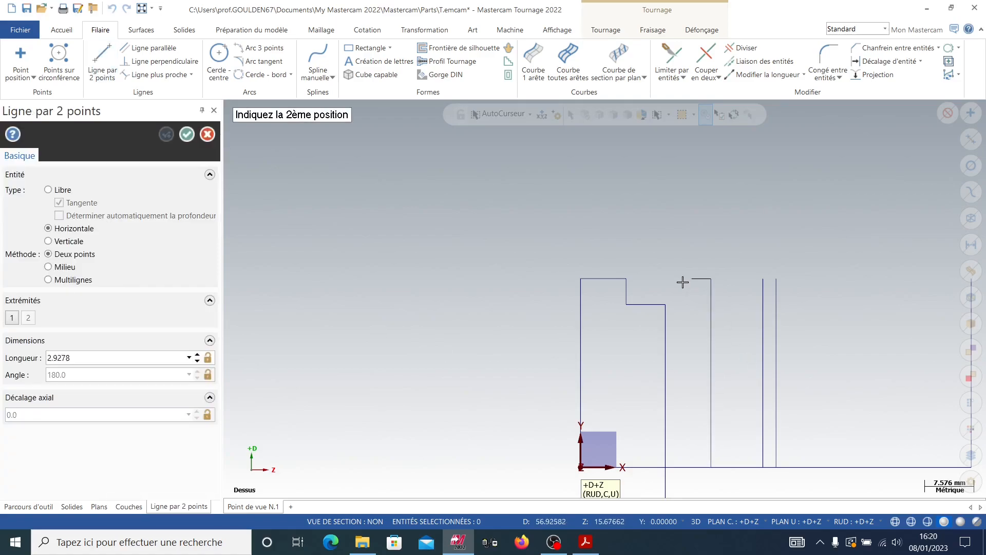
click(659, 279)
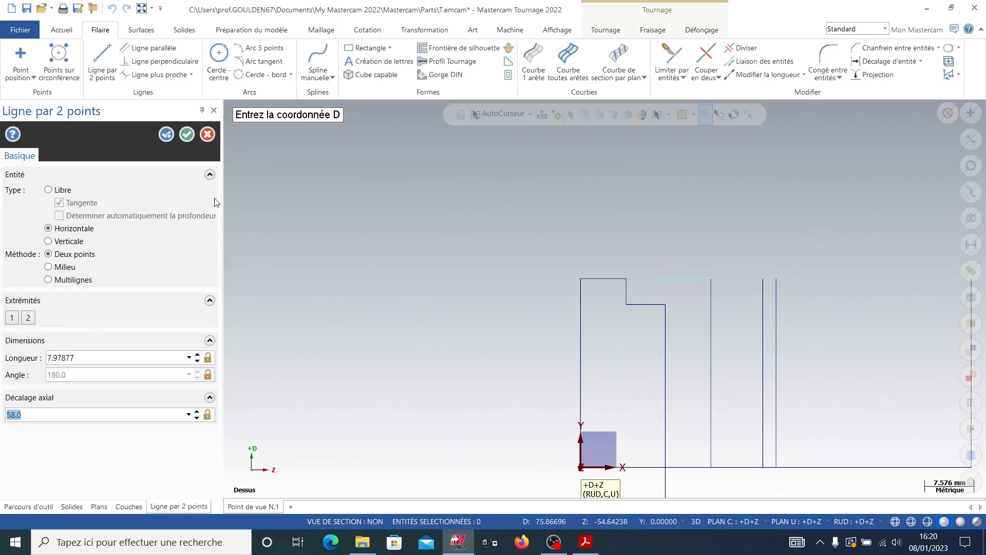
click(186, 137)
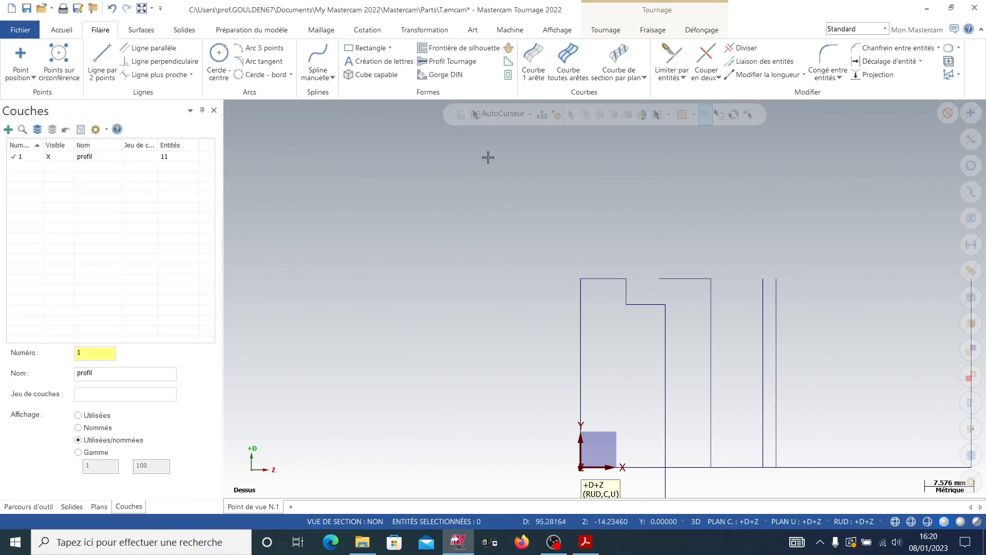
Step: Trim the new horizontal line and the groove's far wall to their corner, and cut the wall off at the groove floor
click(665, 58)
click(666, 328)
click(676, 277)
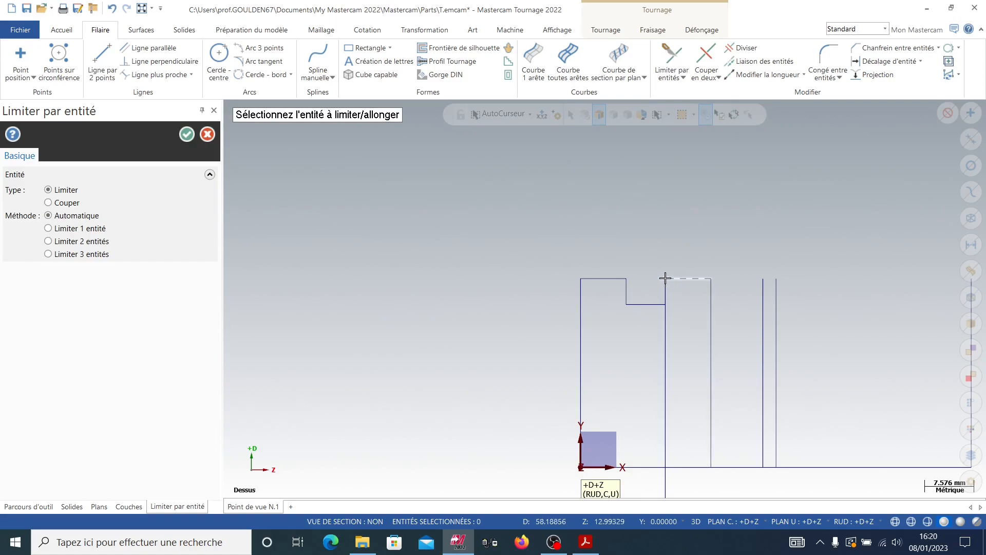
click(675, 282)
click(666, 285)
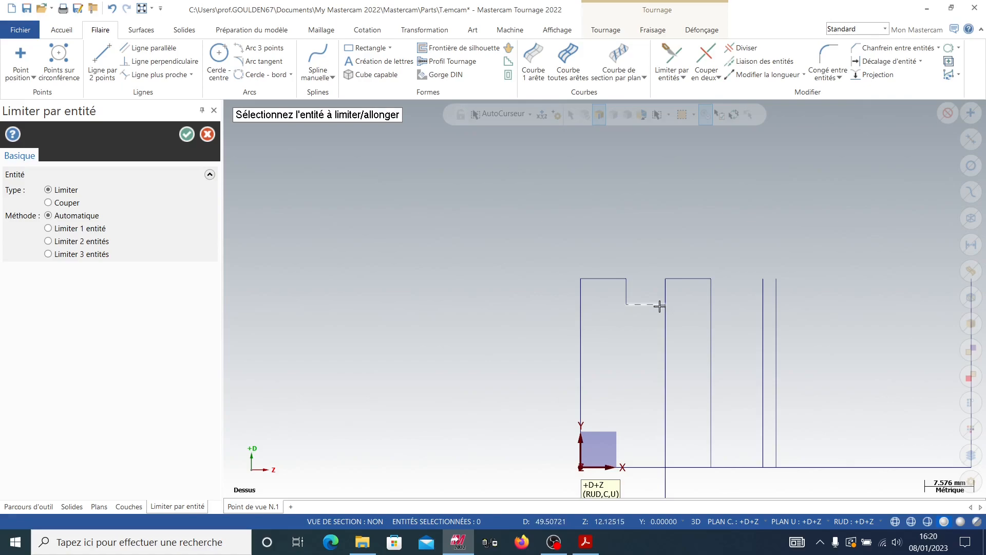
click(666, 295)
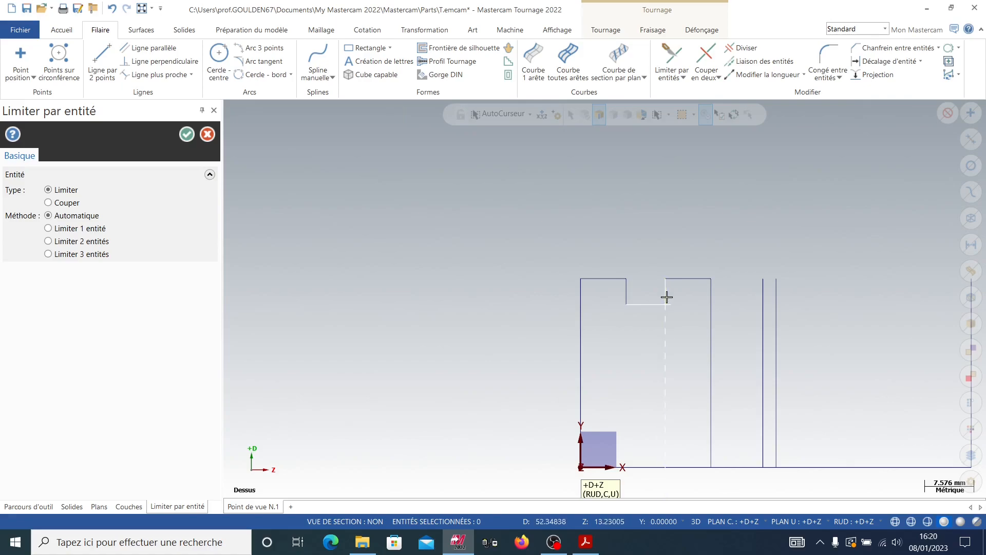
click(652, 303)
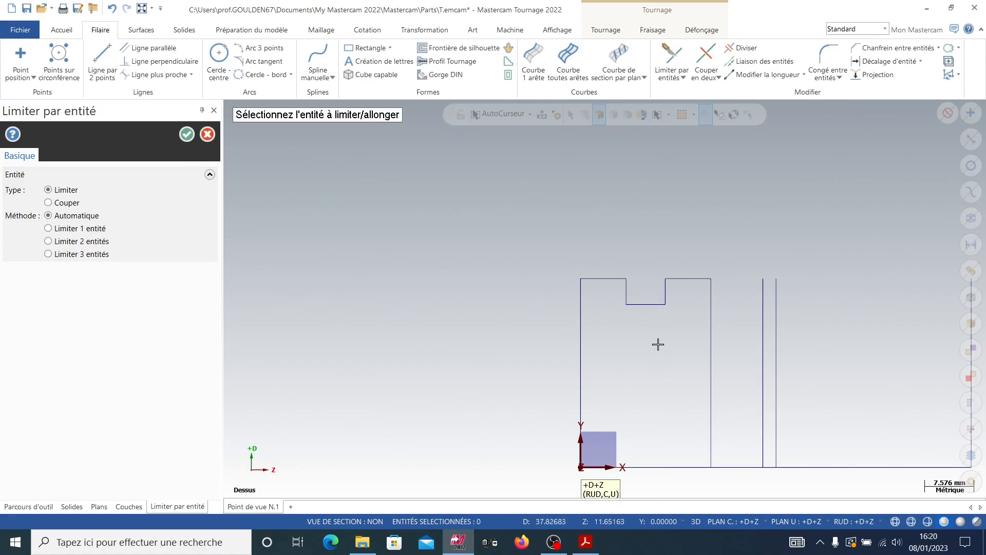
Step: Check the collar and shoulder dimensions in the PDF drawing, then return to Mastercam and close the trim command
key(alt+Tab)
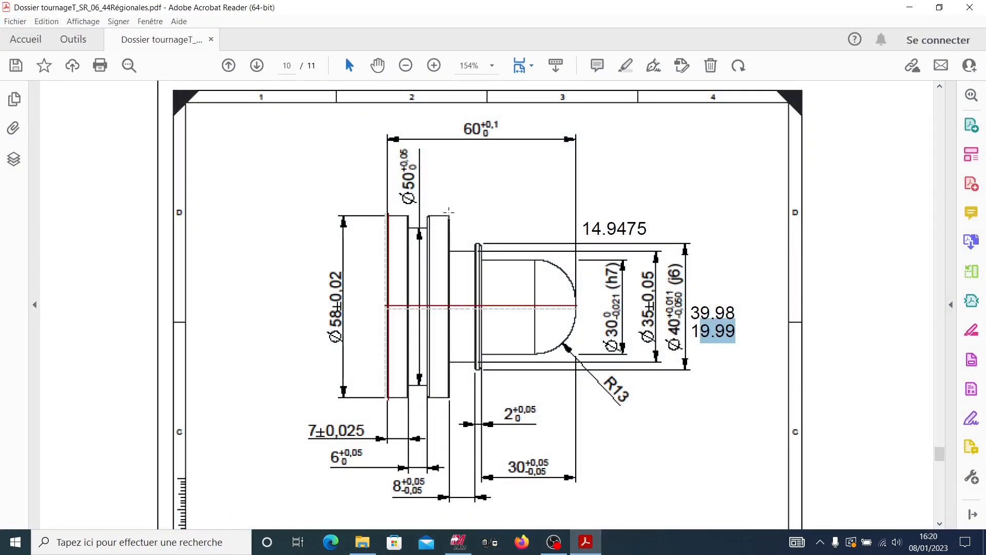
click(908, 8)
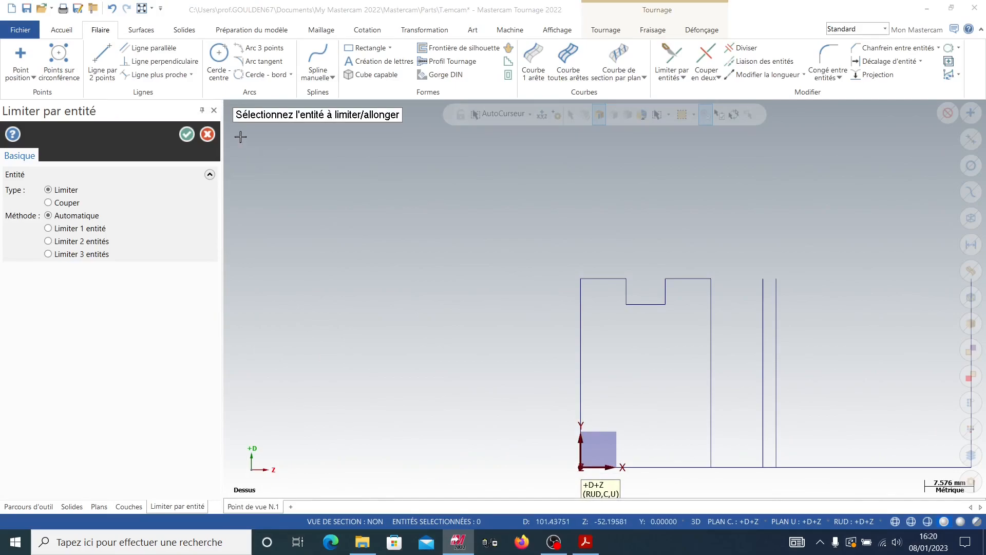
click(187, 134)
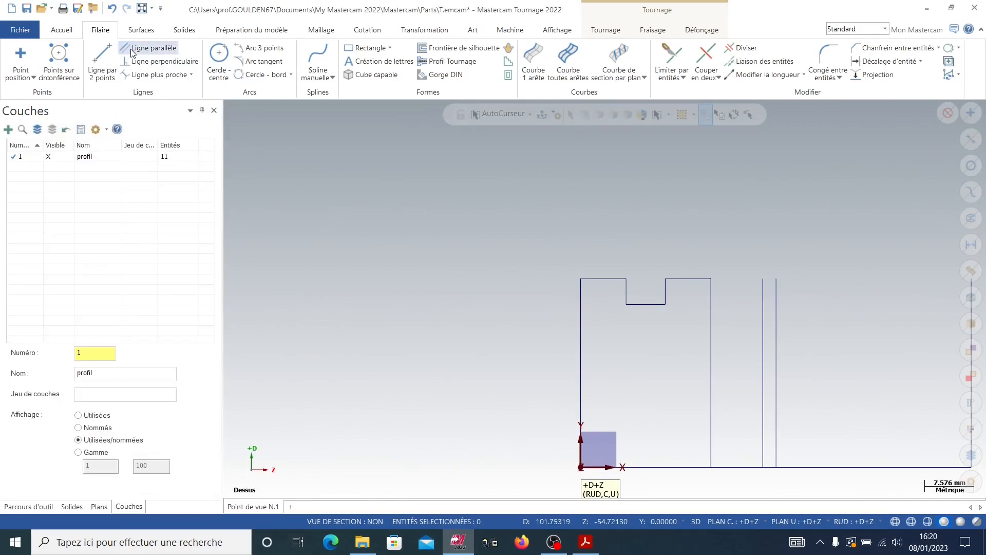
click(103, 62)
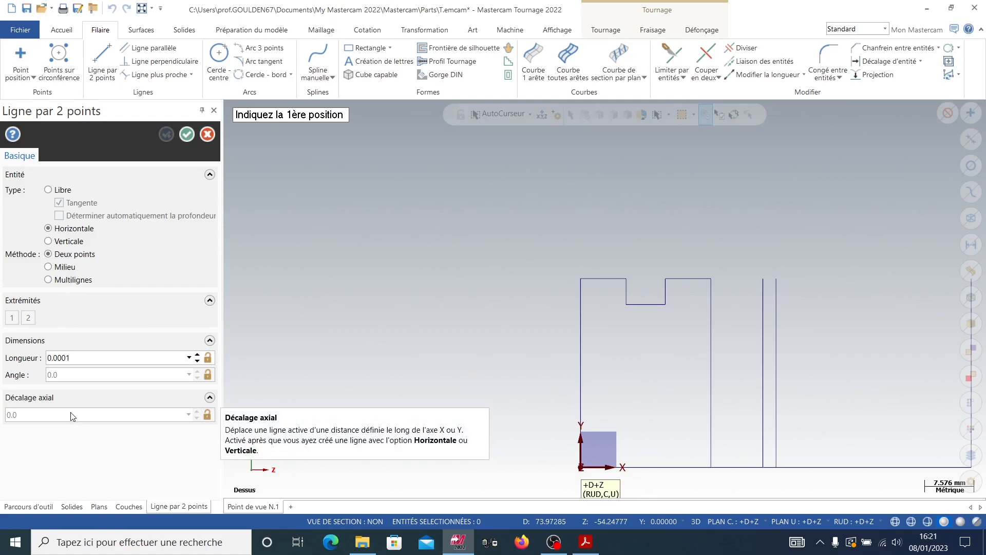
click(208, 134)
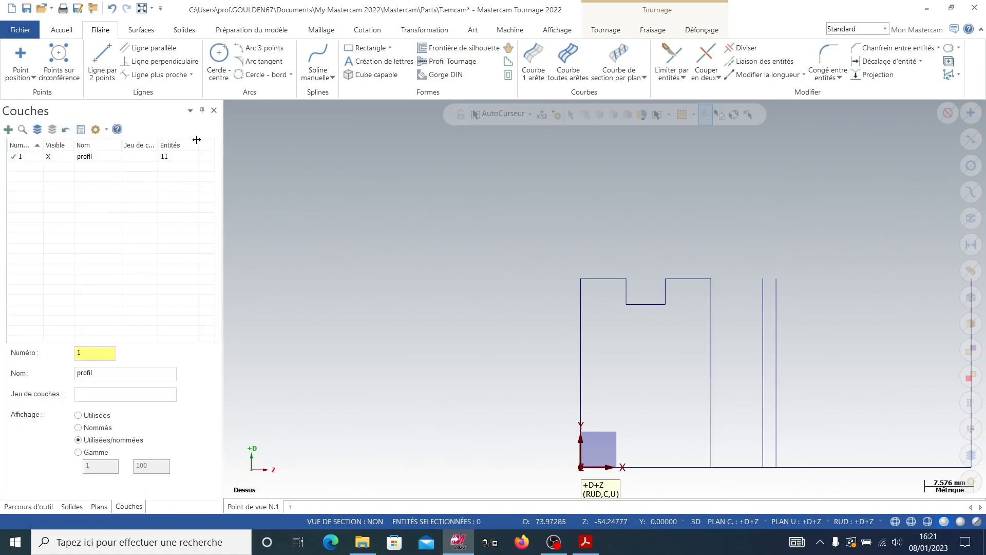
Step: Create a parallel of the horizontal axis line on its upper side with the offset distance 39.9805/2
click(670, 467)
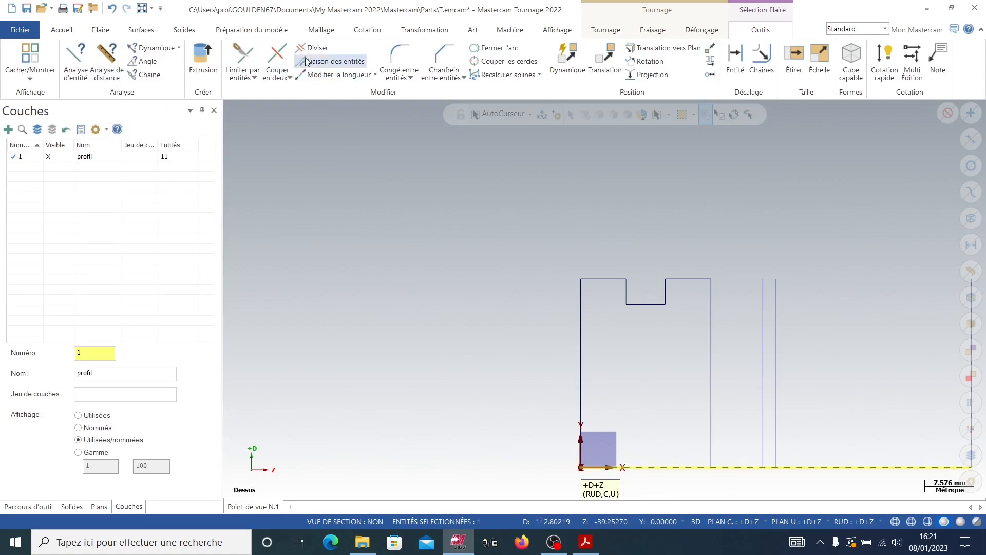
click(100, 31)
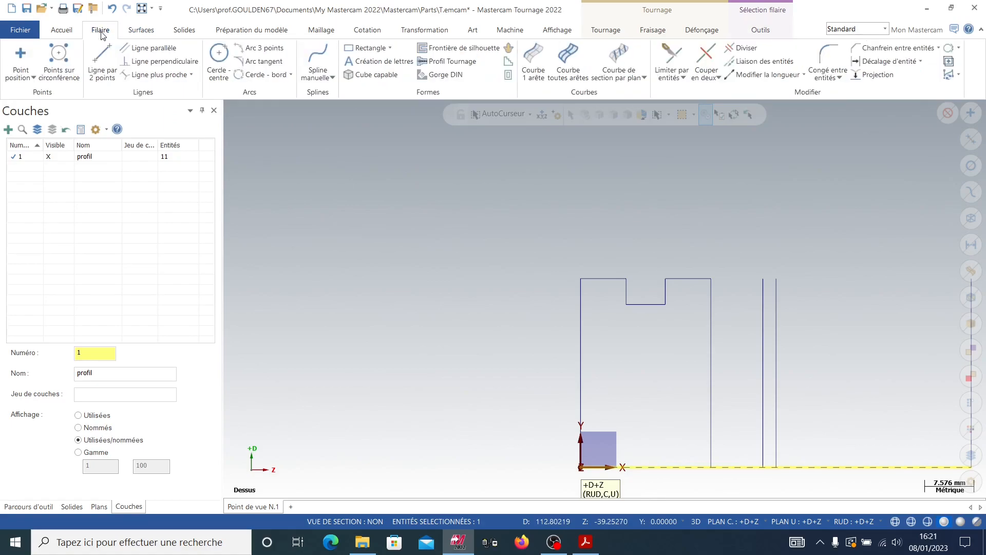
click(138, 49)
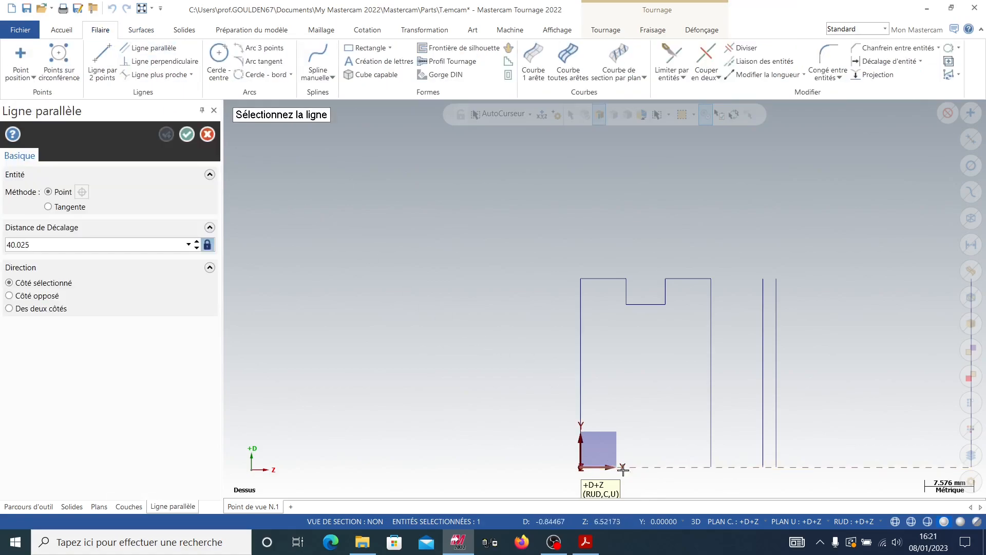
click(647, 468)
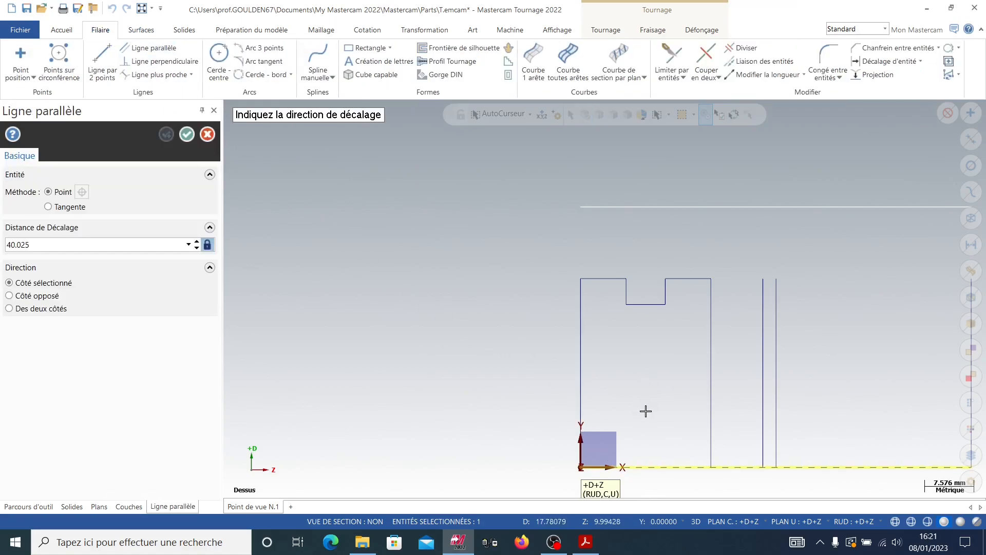
double_click(36, 244)
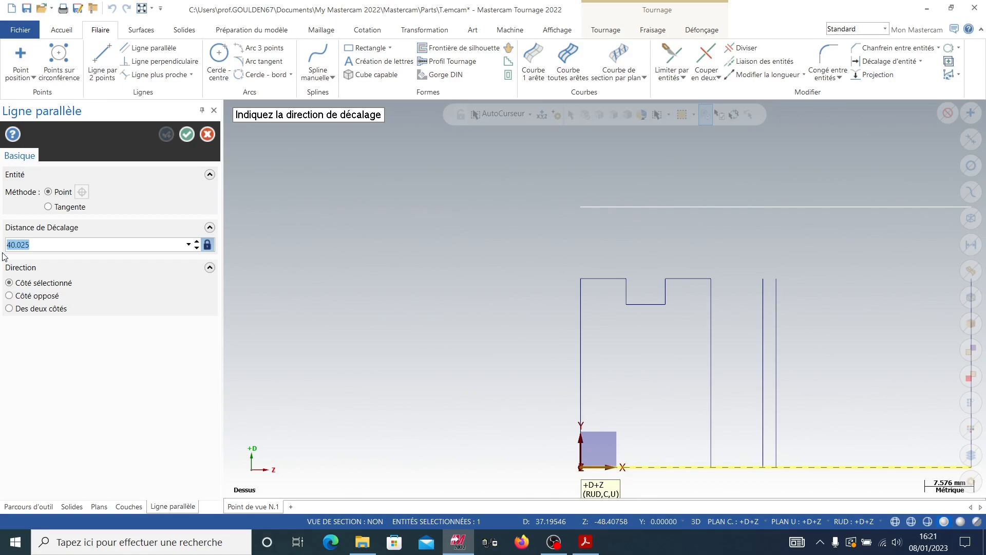
text(39.9805/2)
key(Return)
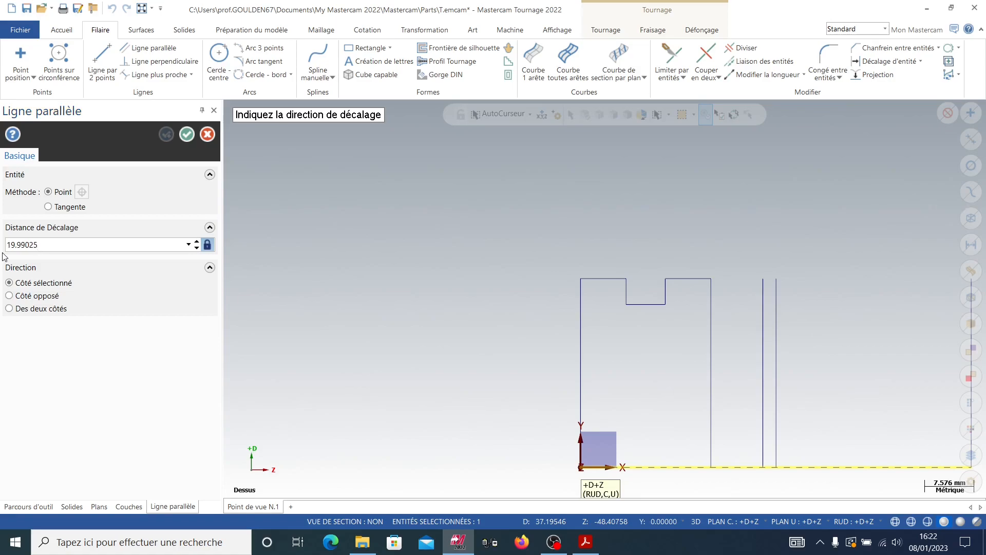
click(637, 400)
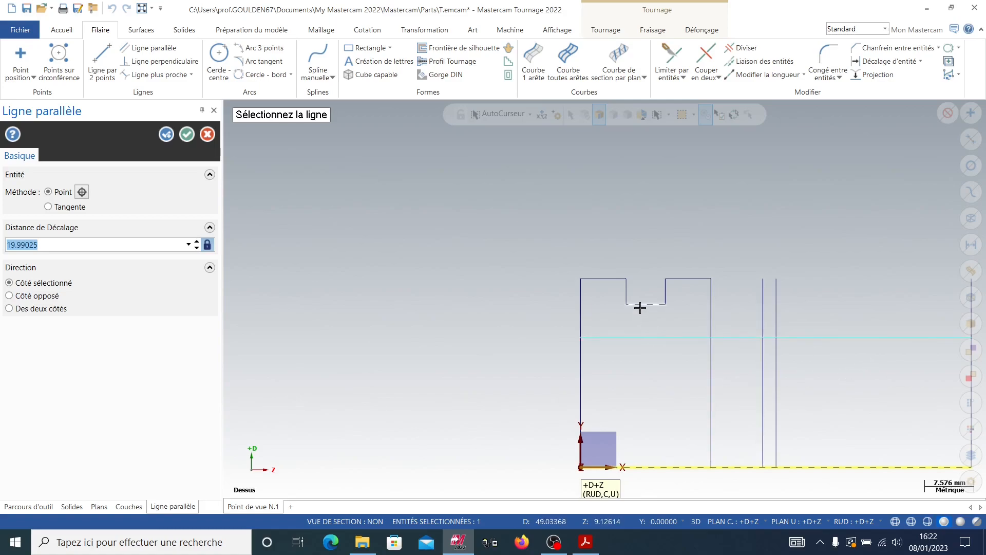
Step: Accept the parallel, then trim it and the flange's end wall to their corner, keeping the wall's upper part
scroll(826, 397, up, 1)
scroll(826, 397, up, 2)
scroll(826, 395, down, 4)
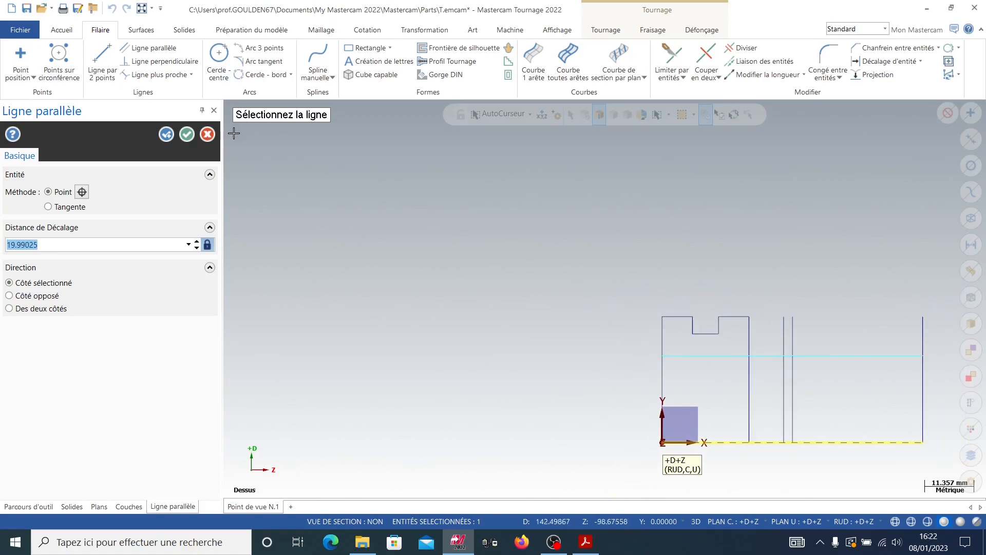
click(191, 138)
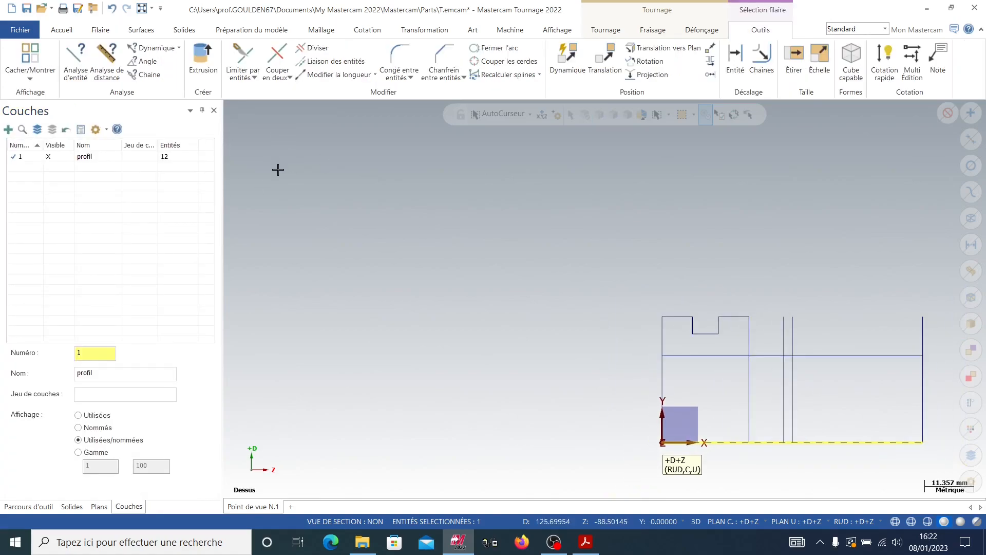
click(243, 55)
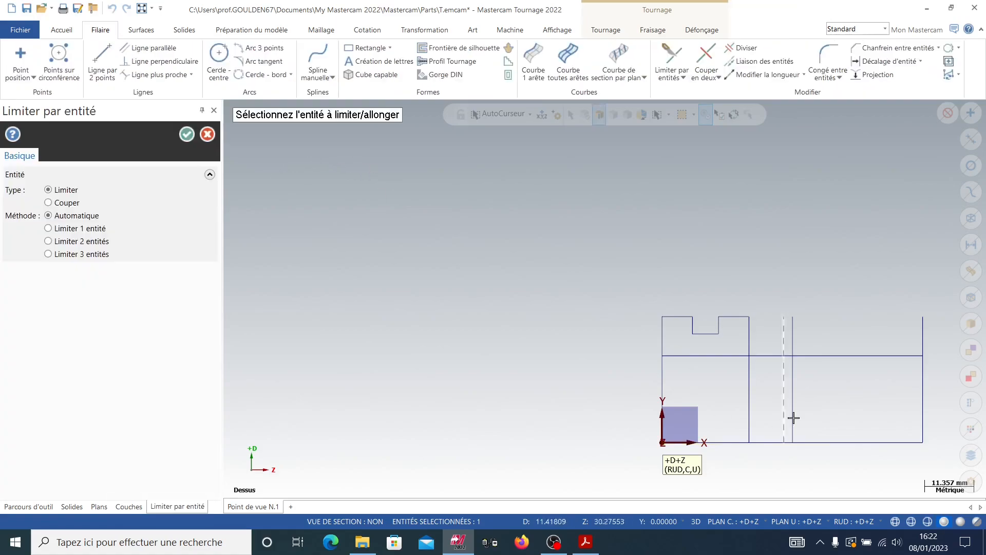
click(748, 337)
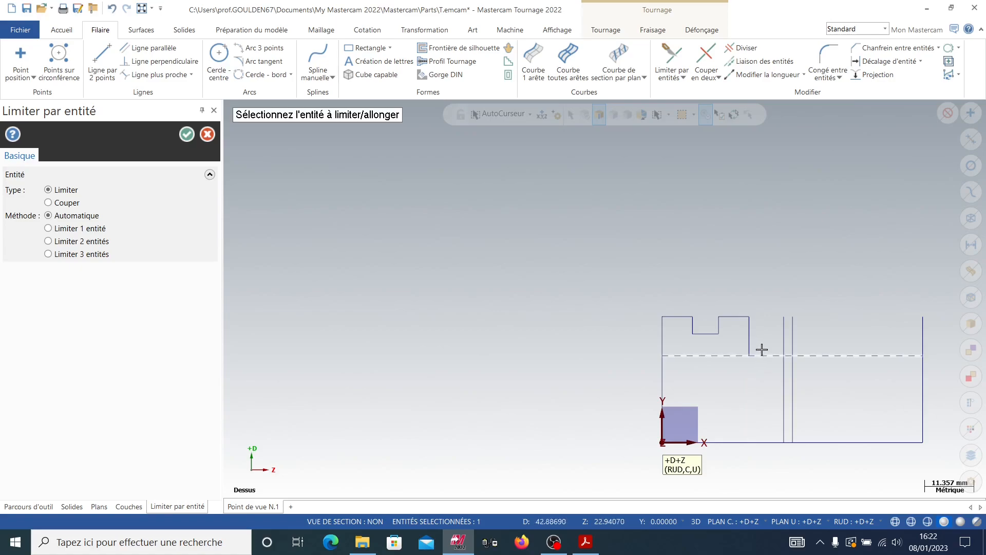
click(760, 355)
click(750, 343)
Step: Trim the horizontal parallel and the next vertical line at Z 28.025 to their corner, keeping the vertical's upper part
click(772, 356)
click(782, 347)
click(784, 347)
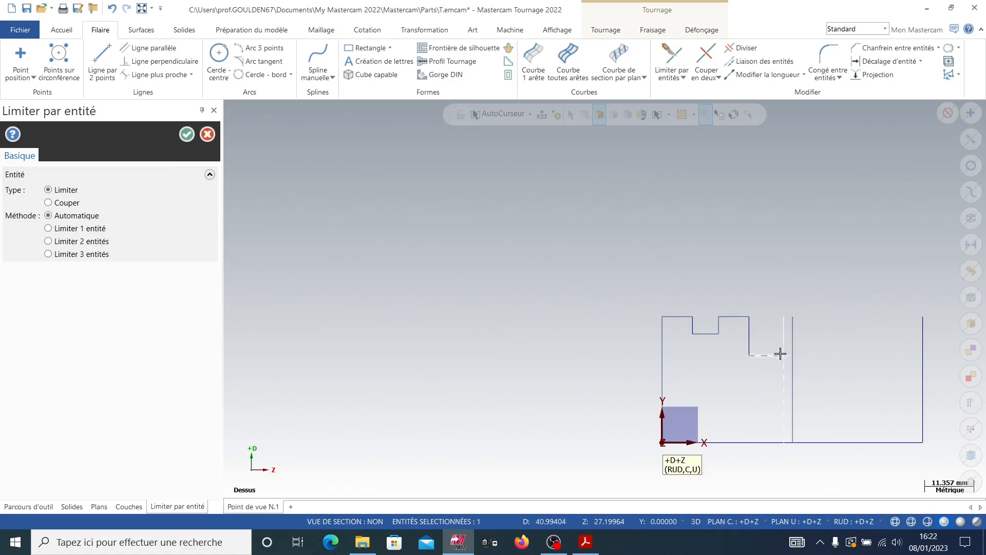
click(777, 355)
Step: Analyze the vertical line at Z 30.05 to open its line properties, and move the dialog clear of the profile
scroll(804, 367, up, 1)
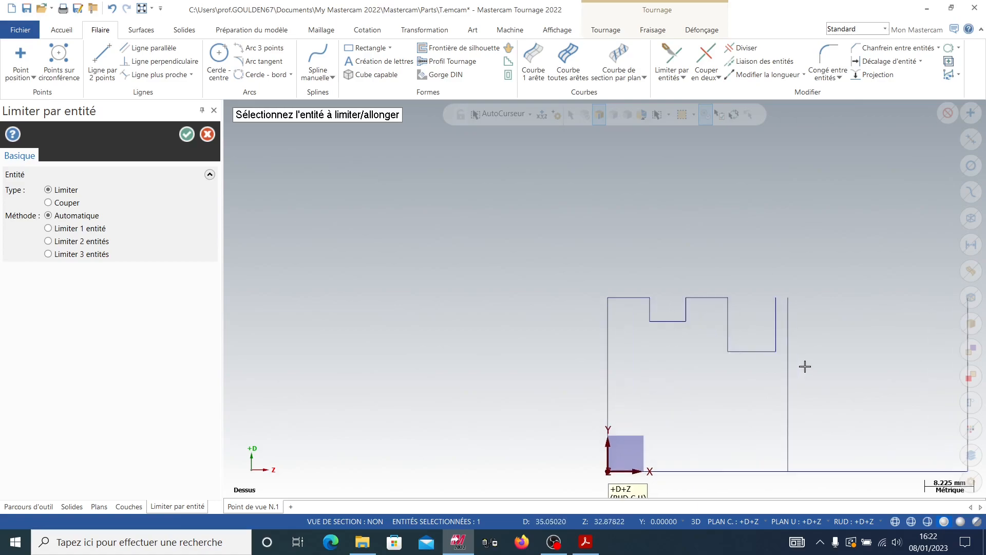
scroll(802, 354, up, 1)
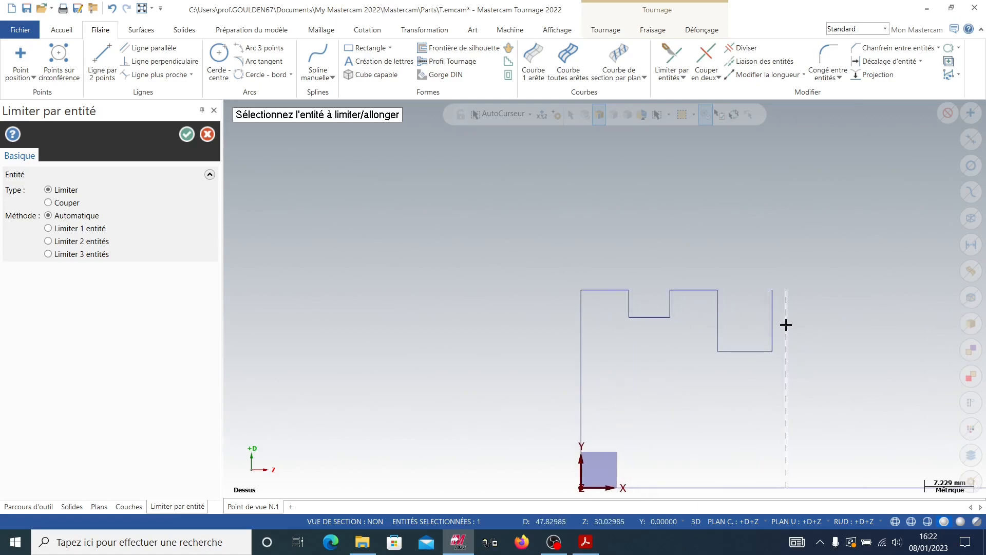
scroll(852, 381, down, 1)
scroll(852, 381, down, 2)
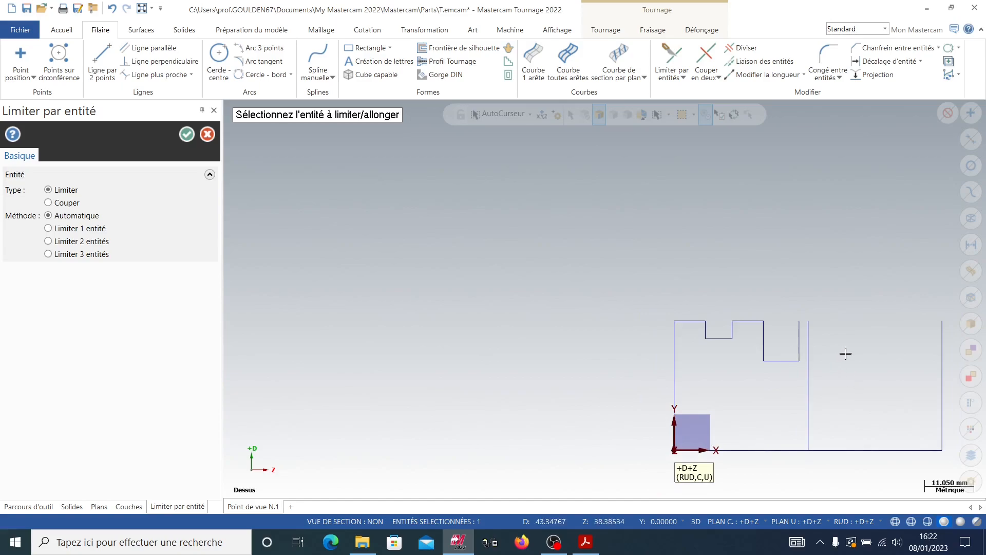
click(808, 342)
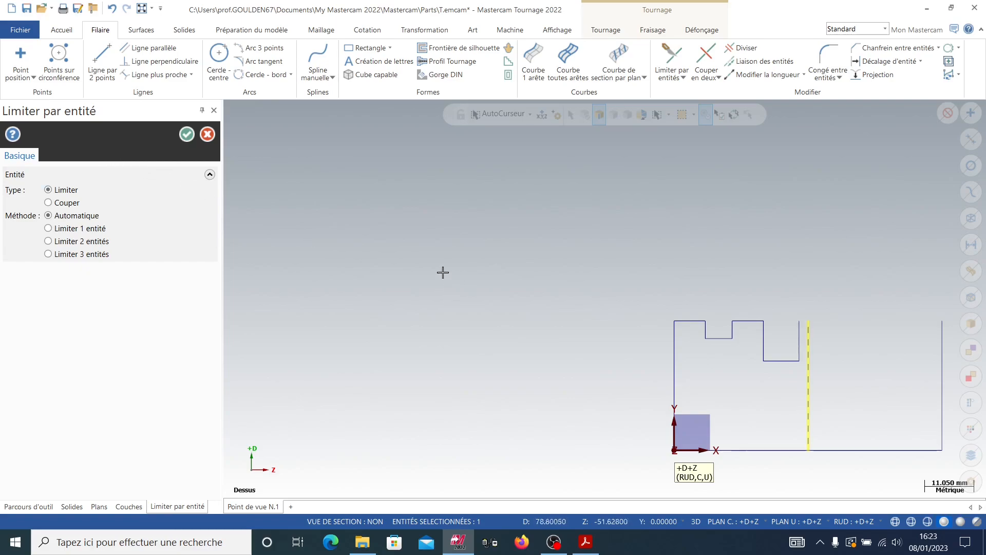
click(62, 30)
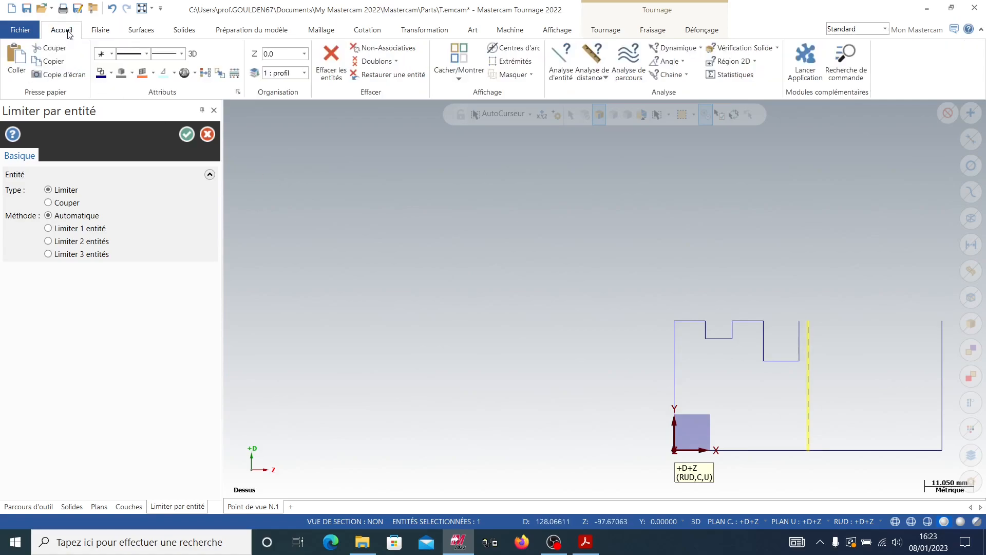
click(561, 59)
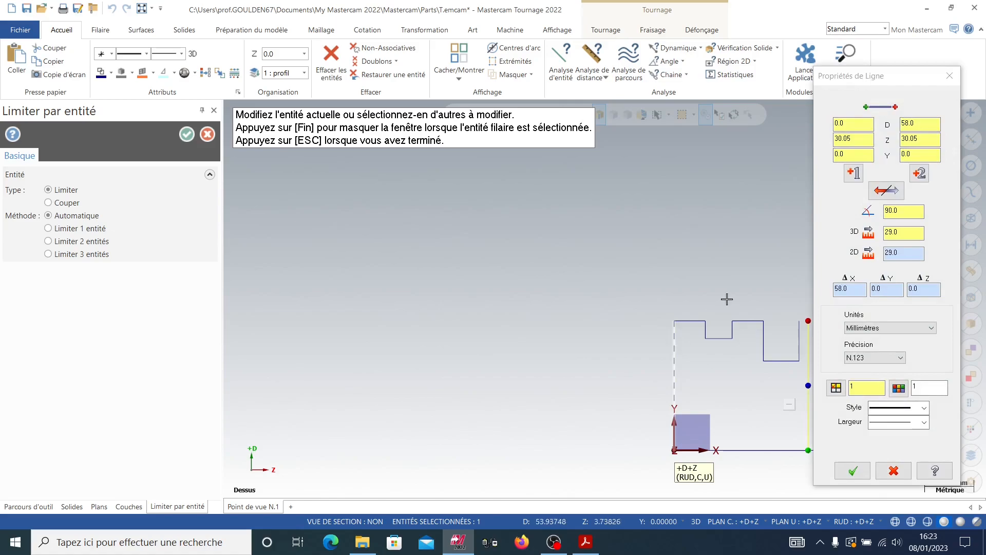
drag(885, 77, 386, 113)
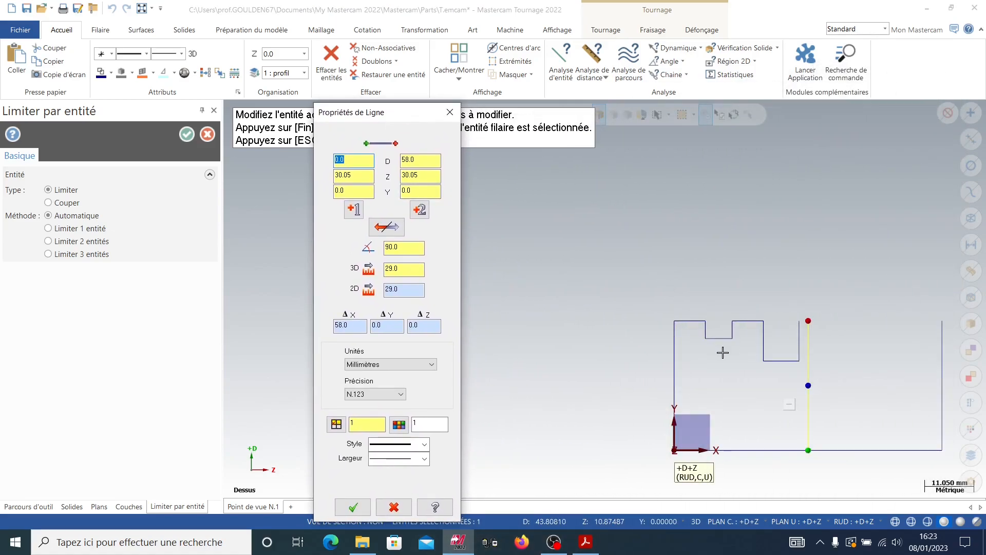
Step: Move the line's lower endpoint up along the line to about D 33.7, and reverse the line's direction twice
mouse_move(811, 320)
click(806, 448)
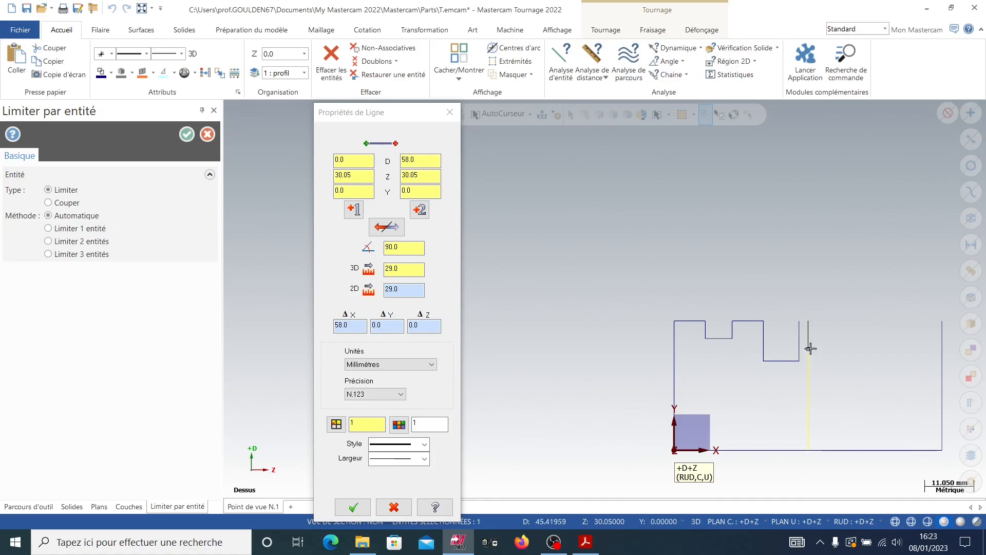
click(808, 375)
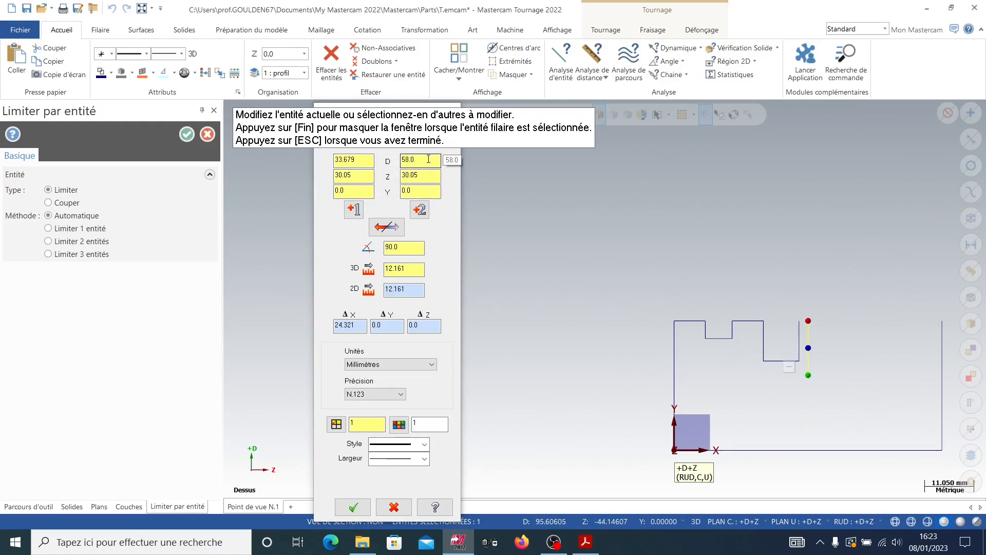
click(426, 159)
click(366, 159)
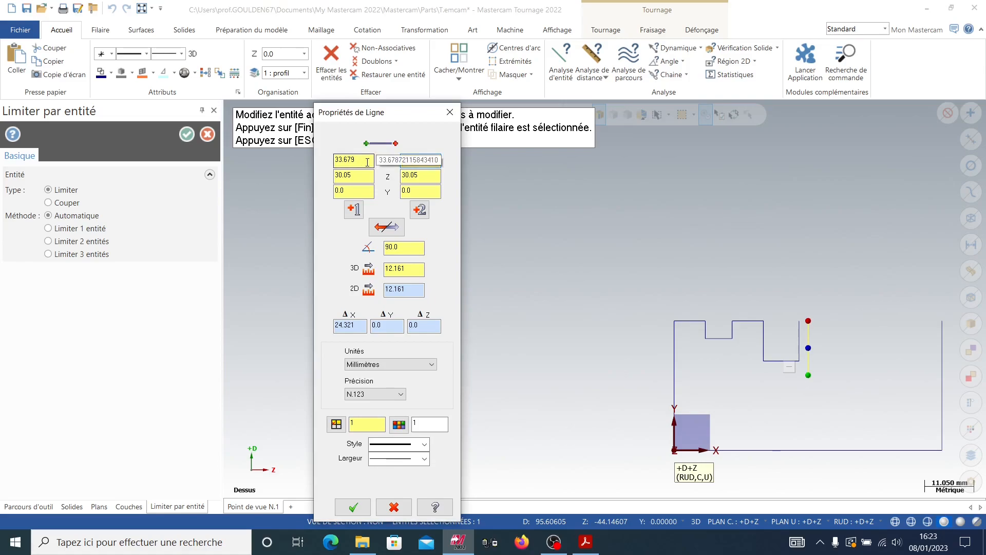
drag(367, 163, 336, 161)
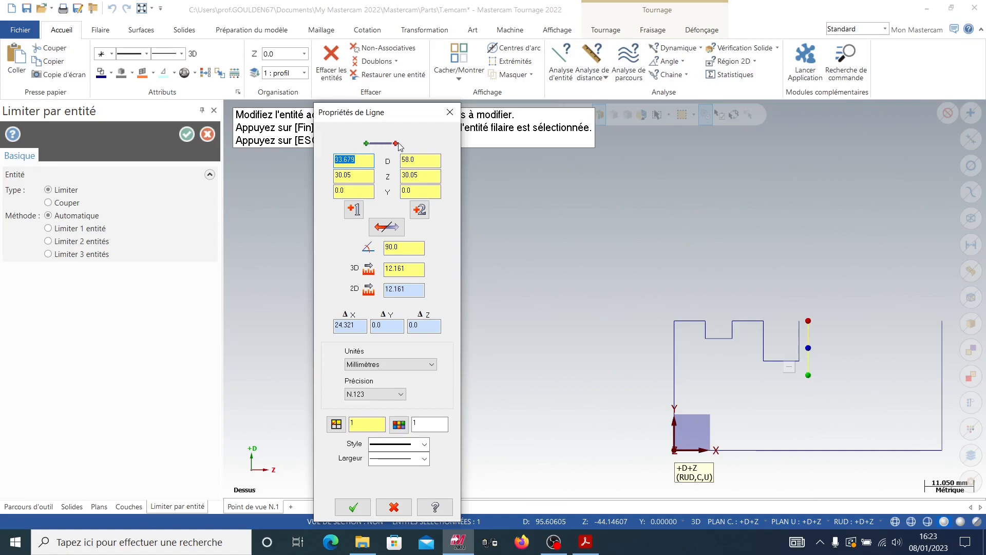
click(388, 227)
click(388, 227)
Step: Check the Ø30 h7 dimension in the PDF drawing, then set the lower endpoint's D value to 29.9895/2 in Mastercam
click(340, 160)
click(585, 541)
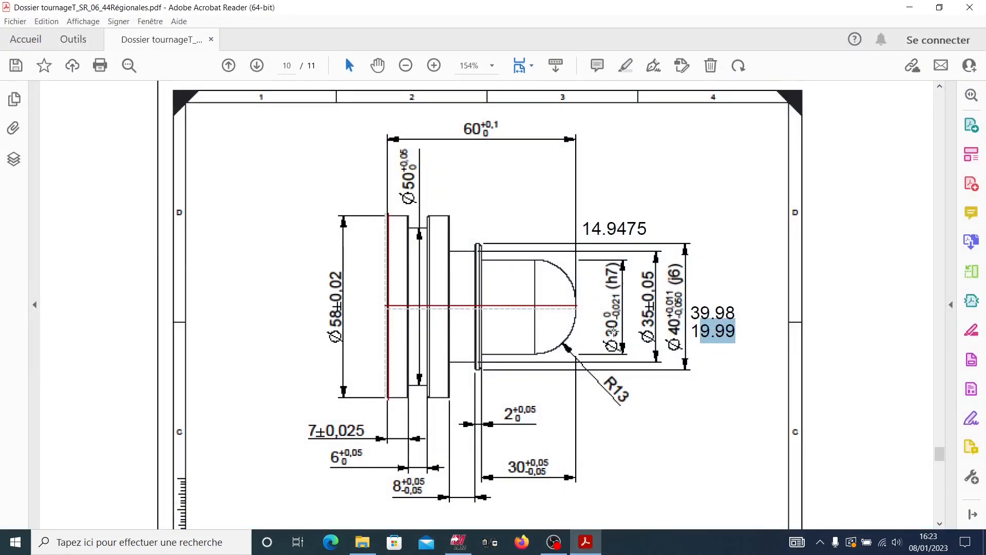
click(909, 7)
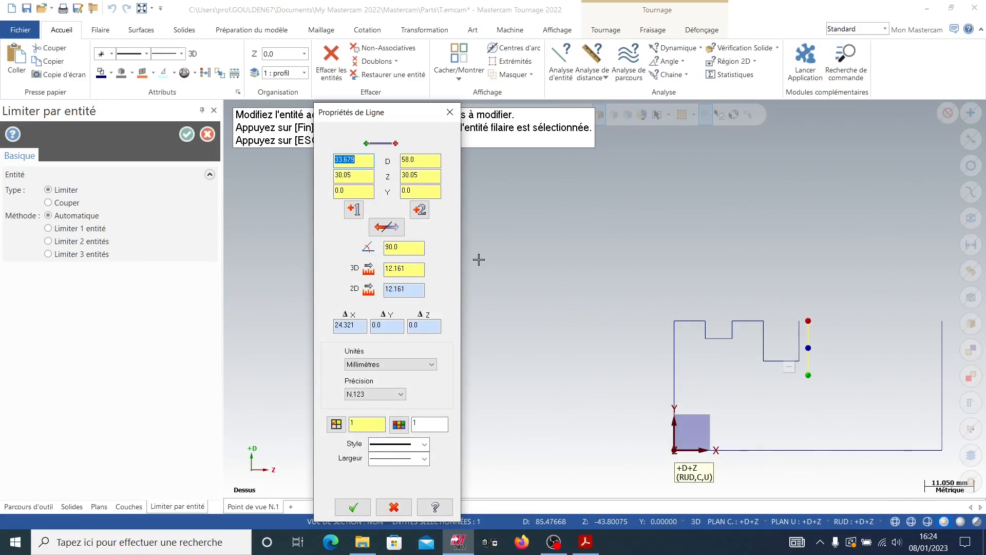
text(2)
text(9.9895/2)
key(Return)
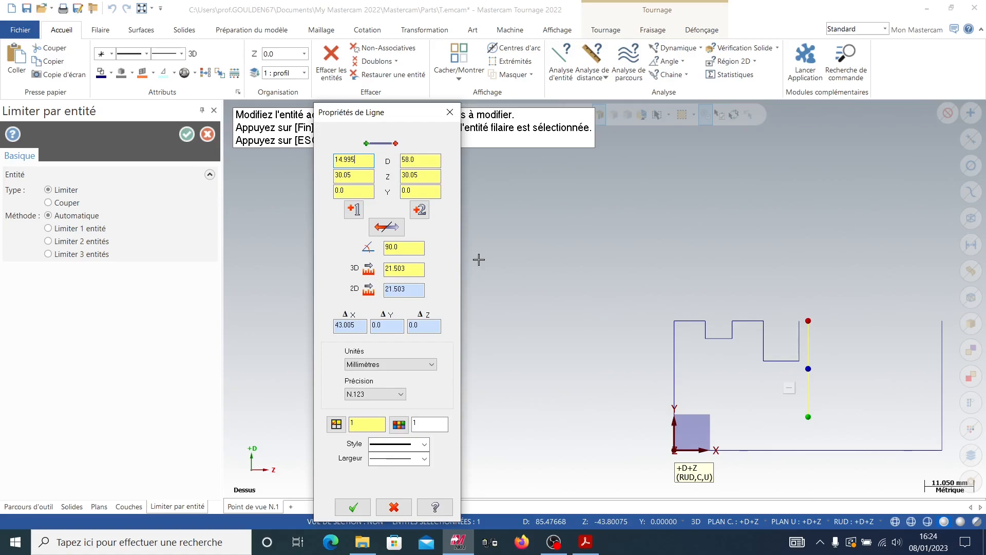
Step: Set the D value of the vertical line's lower endpoint to the full diameter 29.9895
key(BackSpace)
key(BackSpace)
text(29)
key(Return)
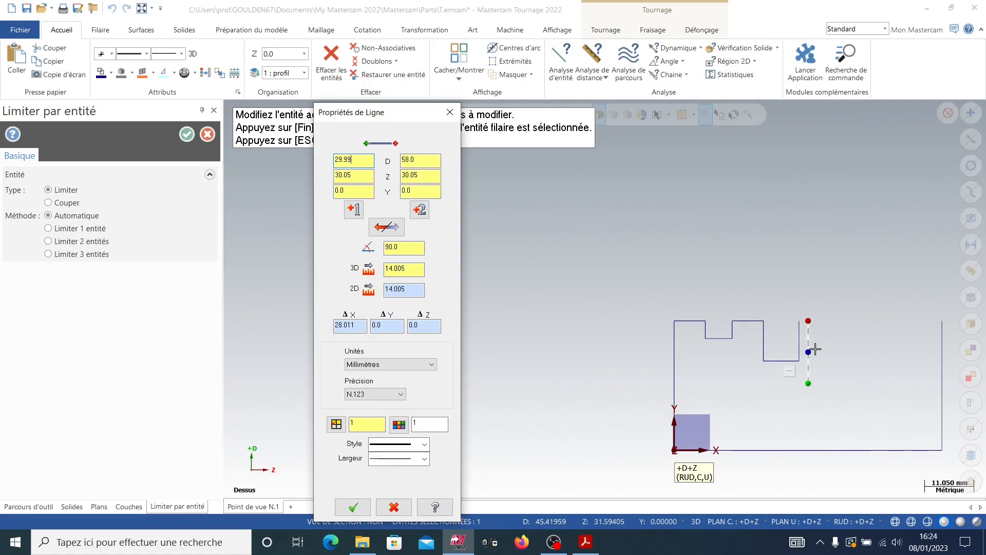
Step: Check the Ø40 j6 dimension in the PDF drawing, then set the line's upper endpoint to D 39.981 and accept the properties
click(591, 546)
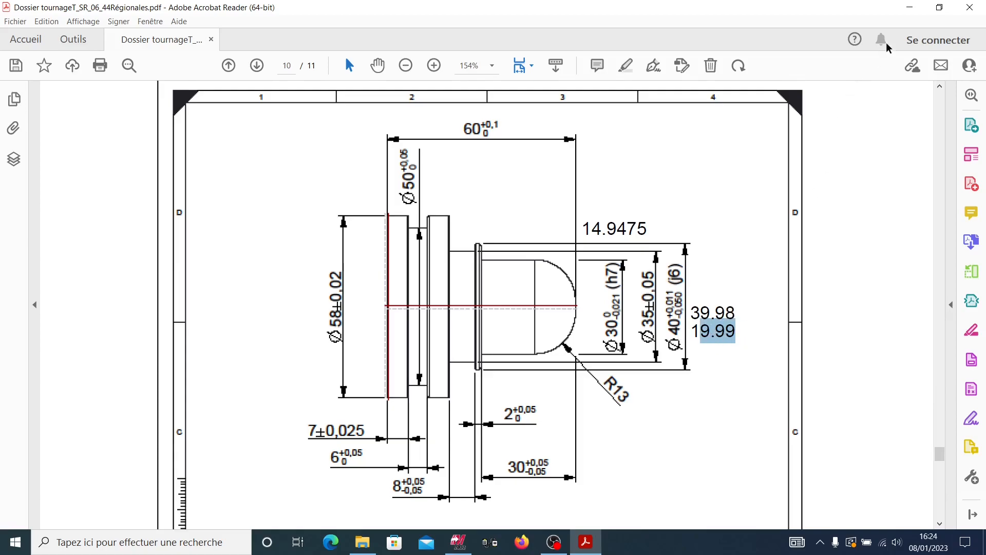
click(910, 7)
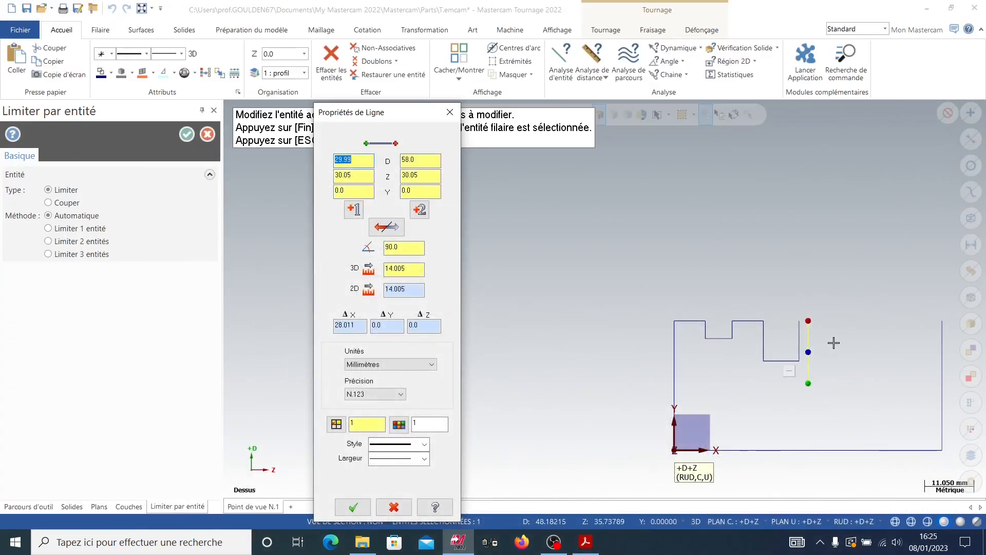
click(414, 156)
double_click(413, 159)
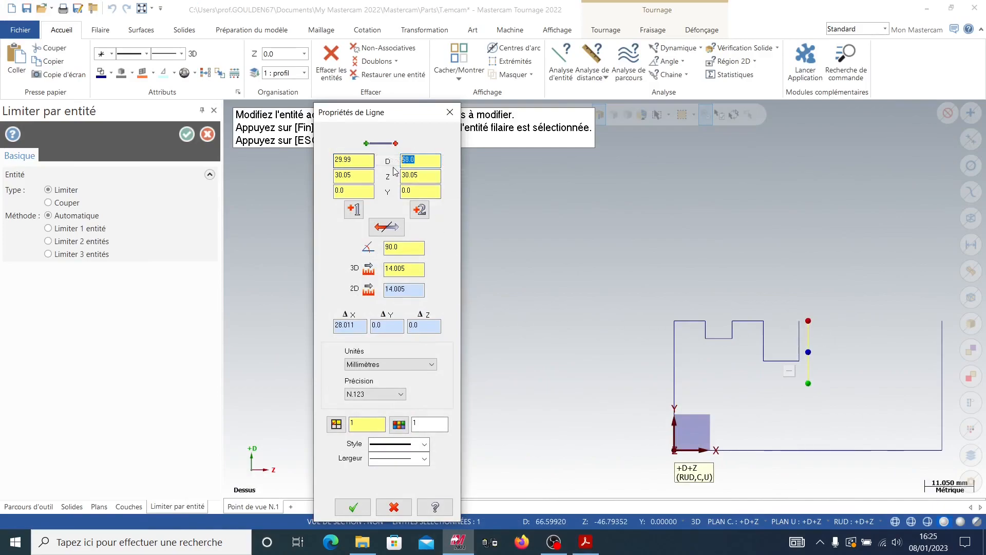
text(3)
key(Return)
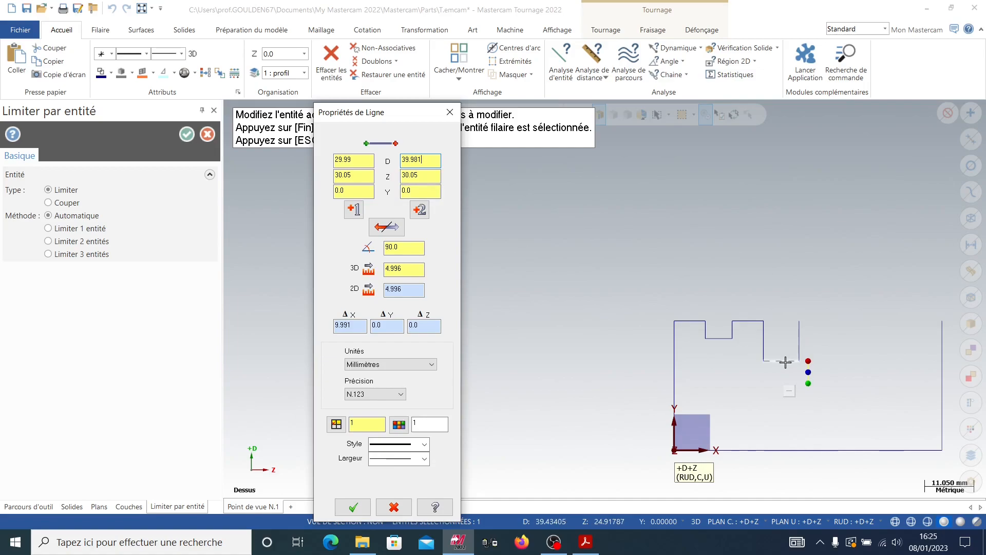
click(354, 509)
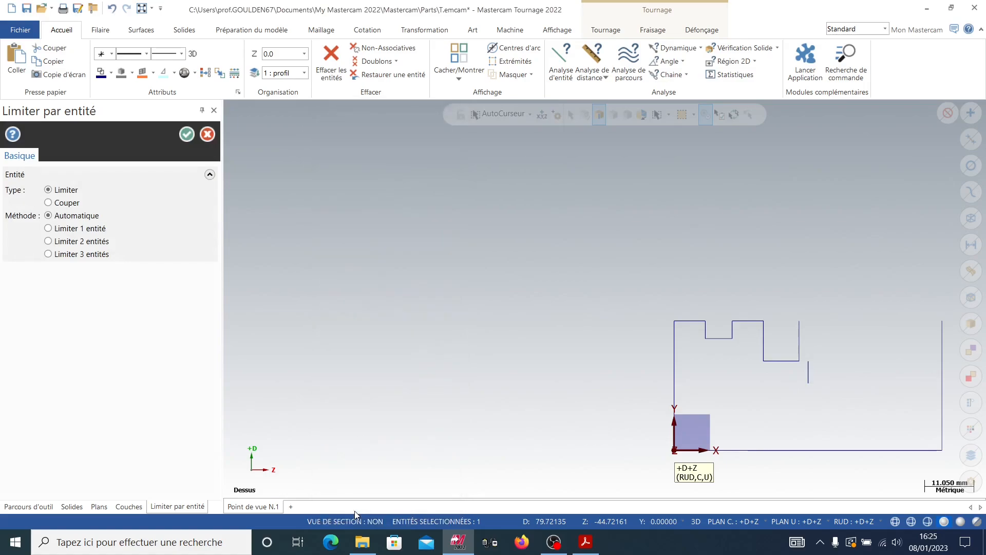
click(778, 361)
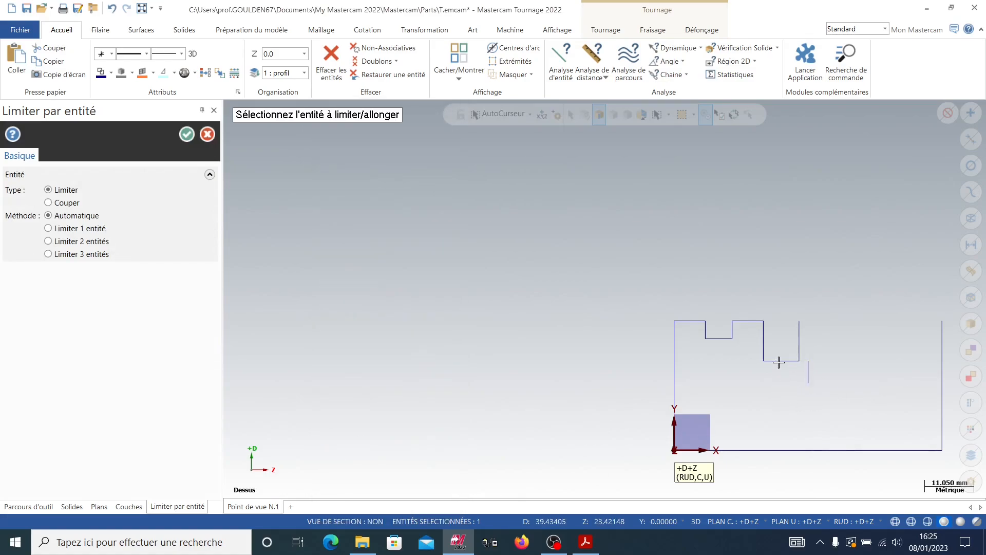
click(769, 363)
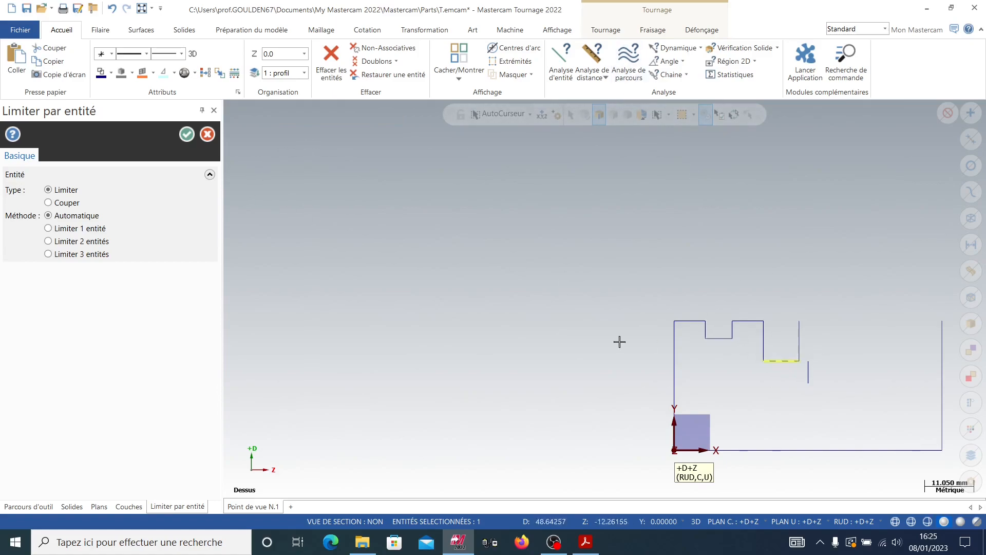
click(208, 135)
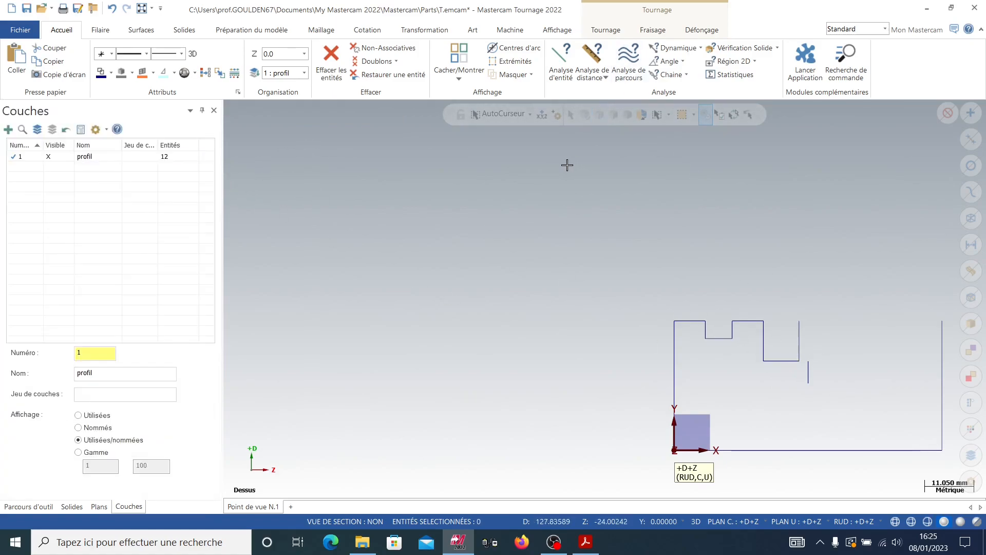
Step: Analyze the 8 mm horizontal line behind the flange, check Ø35 in the PDF drawing, and set both endpoints' D values to 35
click(776, 361)
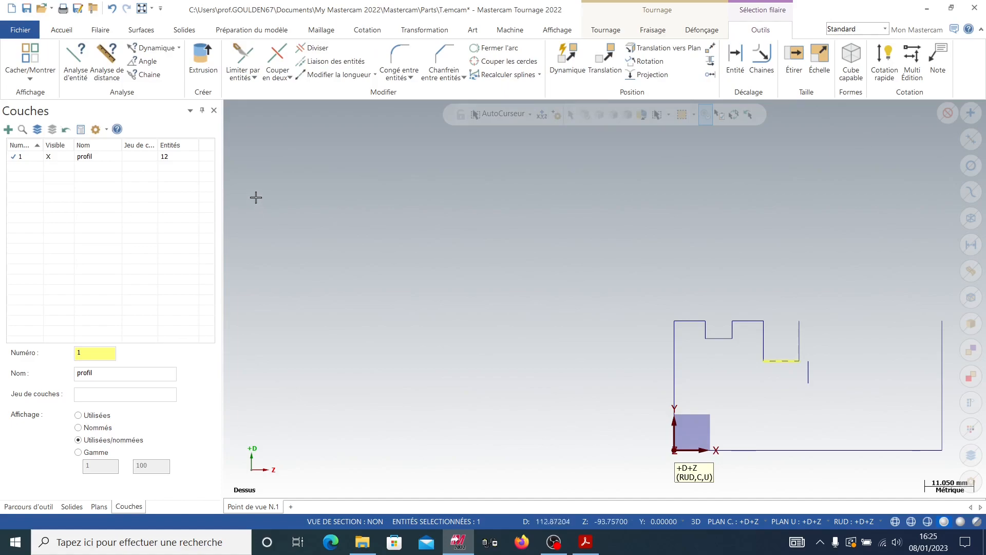
click(76, 59)
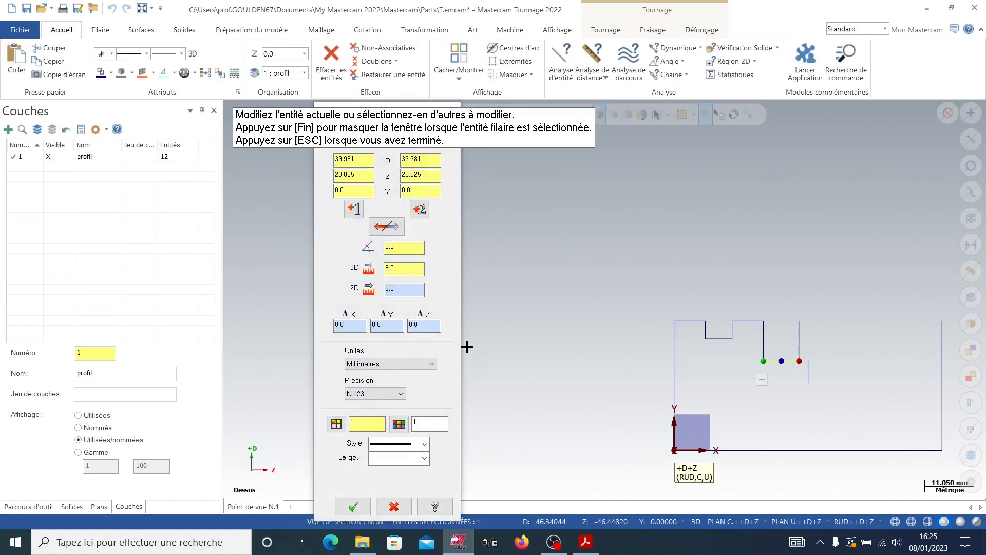
click(363, 158)
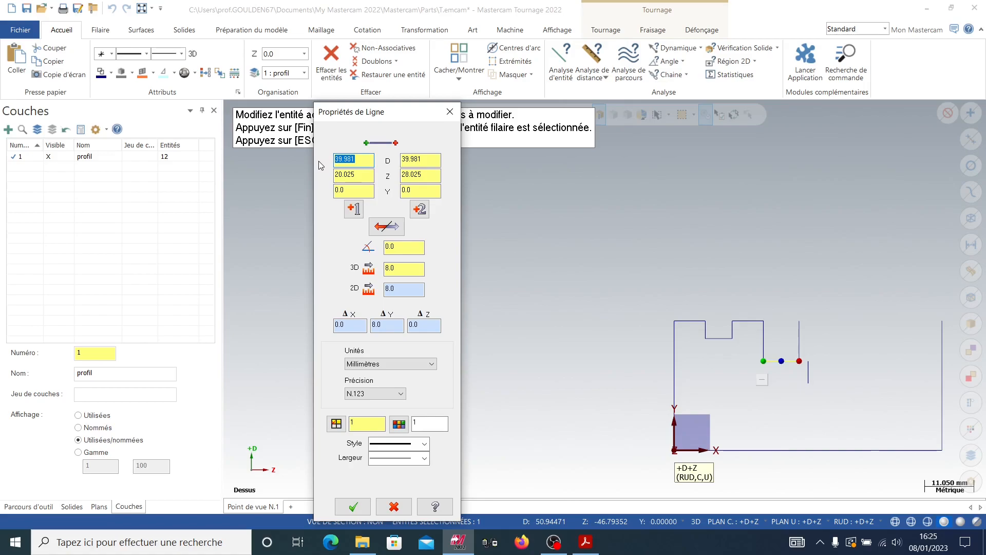
click(585, 542)
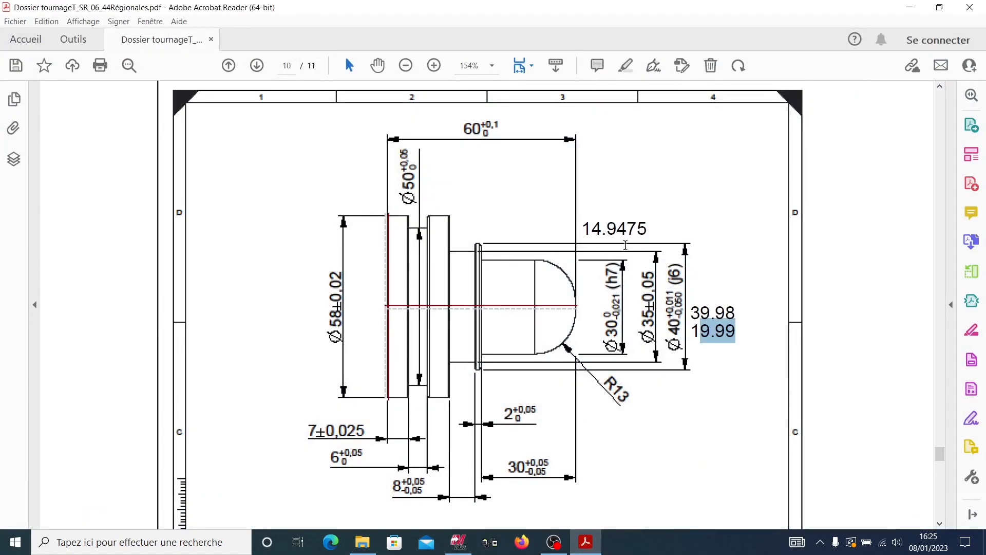
click(909, 7)
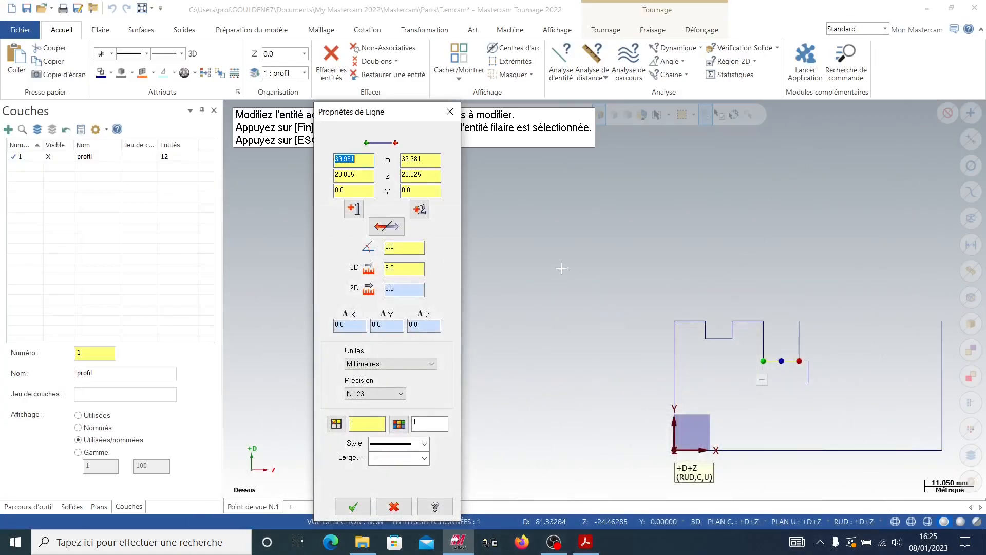
text(35)
key(Tab)
text(35)
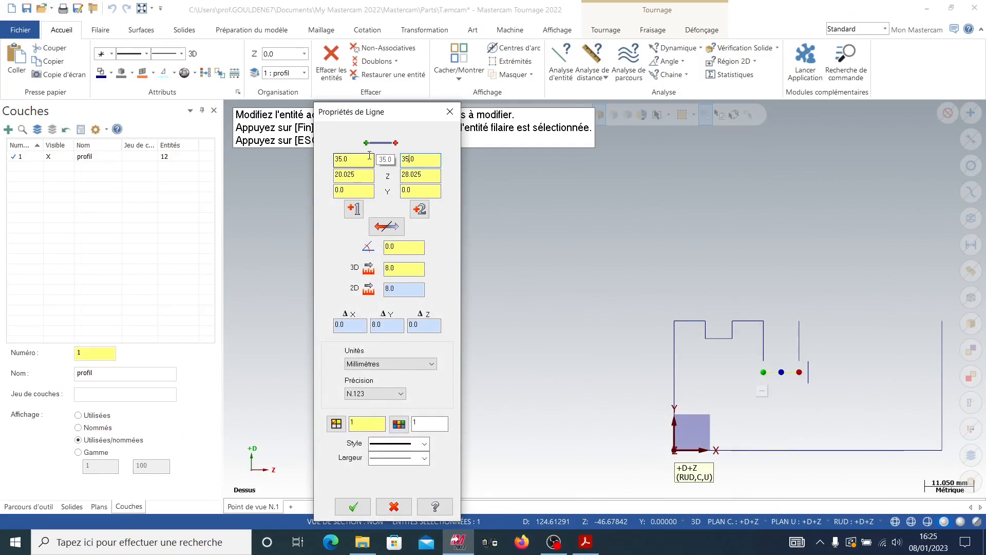
click(353, 506)
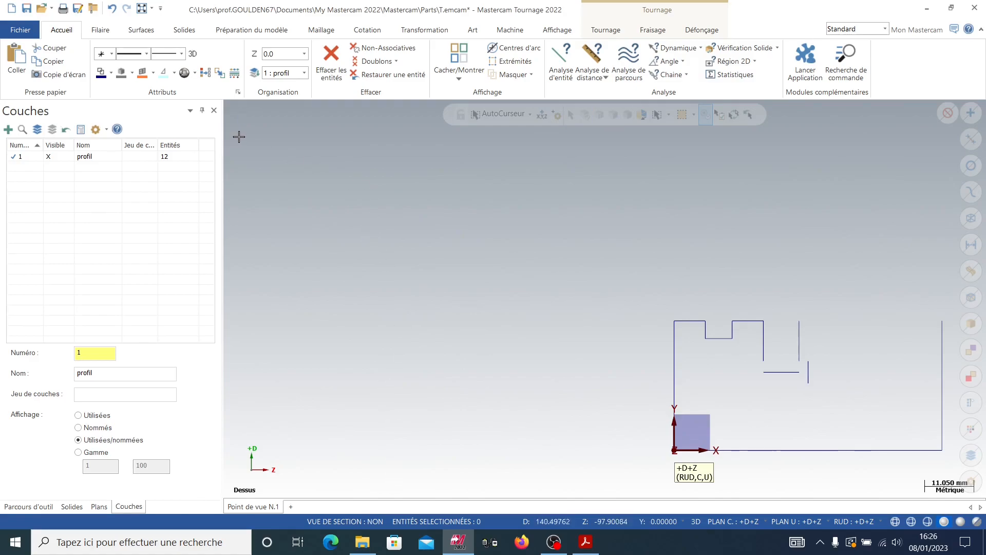
Step: Extend the flange's rear vertical line and the next vertical line down to the Ø35 horizontal line with Trim to Entities
click(101, 31)
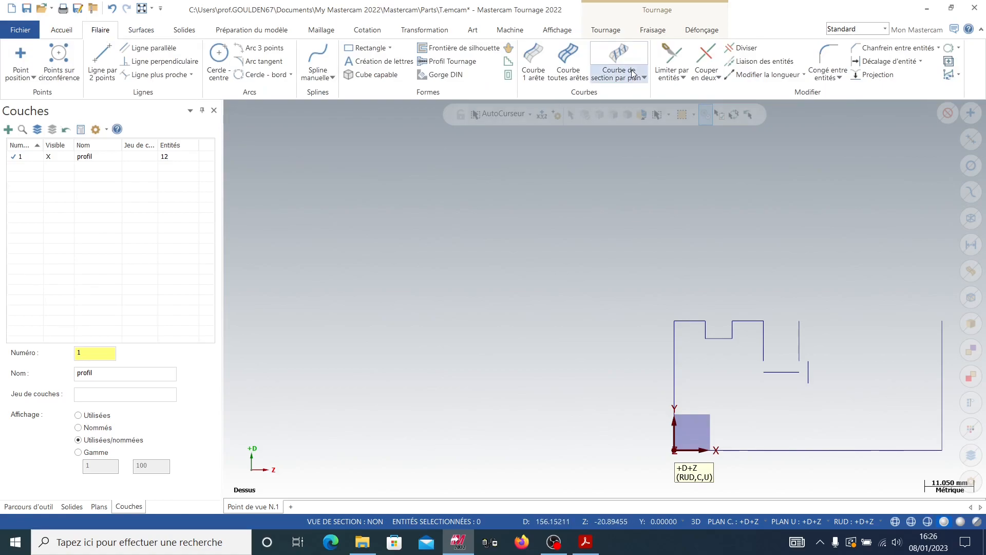
click(672, 58)
click(762, 358)
click(772, 371)
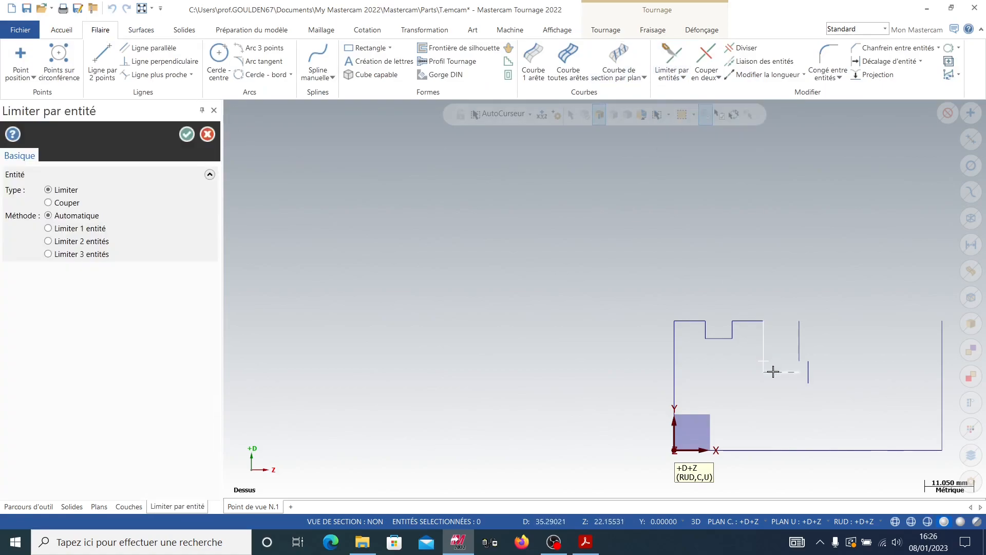
click(798, 357)
click(792, 372)
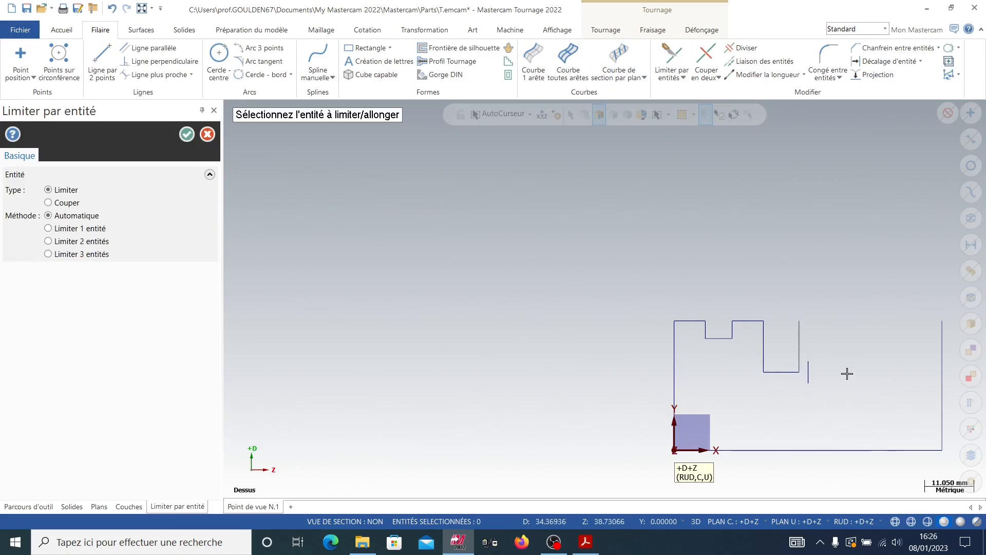
Step: Draw a closest line between the short vertical line's upper end and the neighbouring vertical shoulder line
click(175, 77)
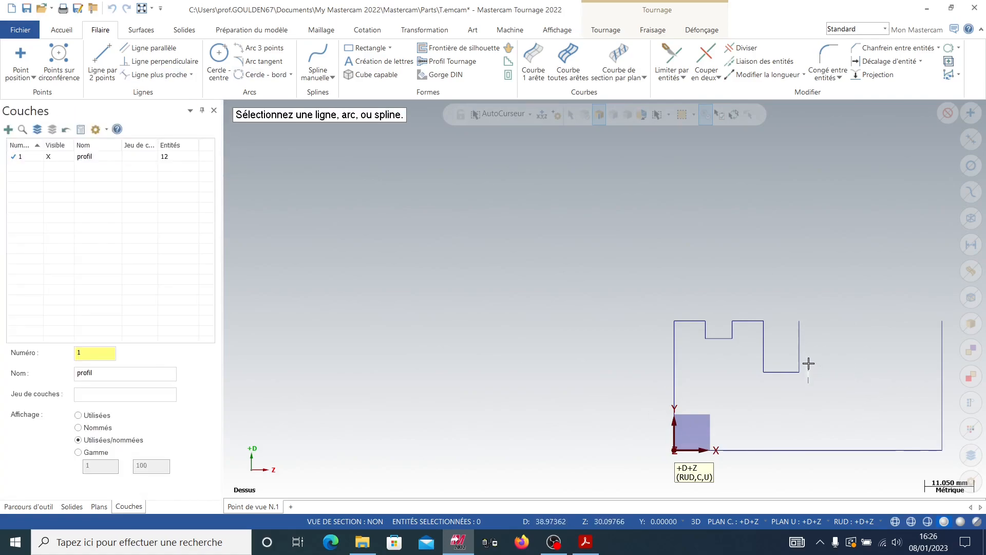
scroll(808, 363, up, 5)
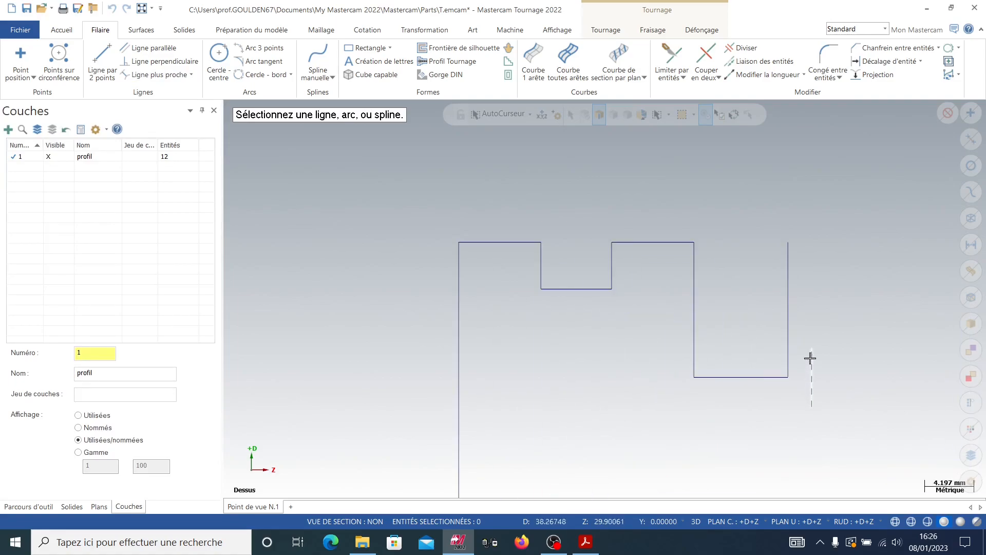
click(786, 352)
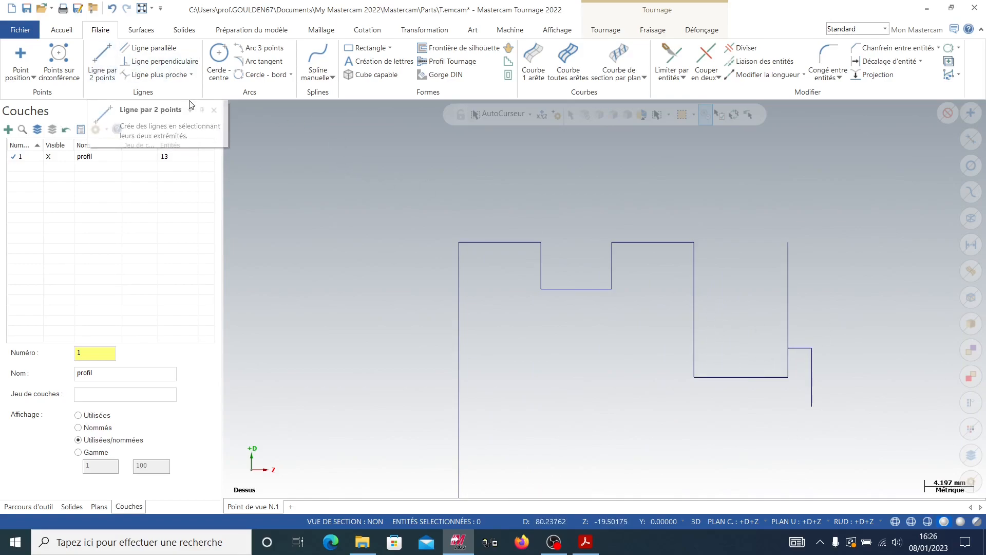
click(672, 57)
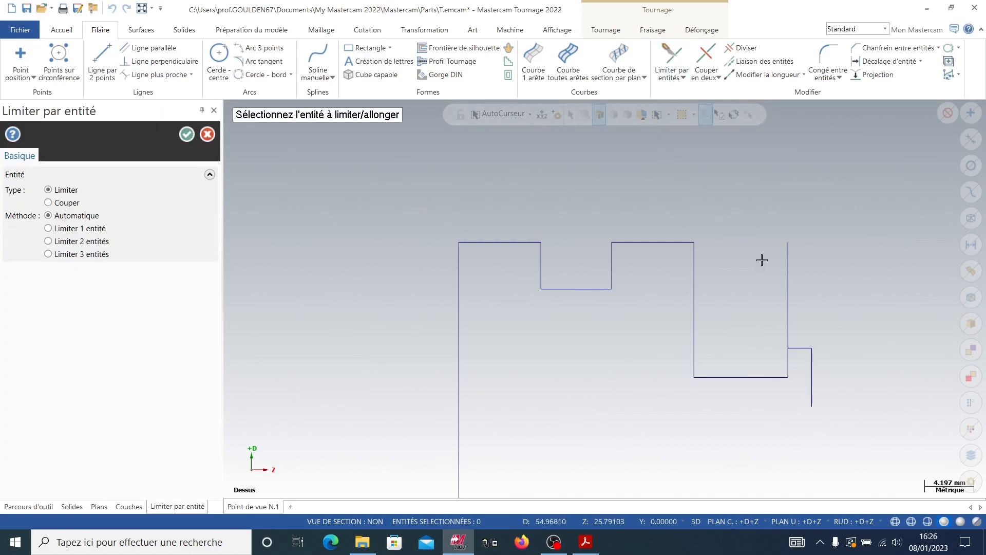
click(789, 302)
click(795, 348)
key(Escape)
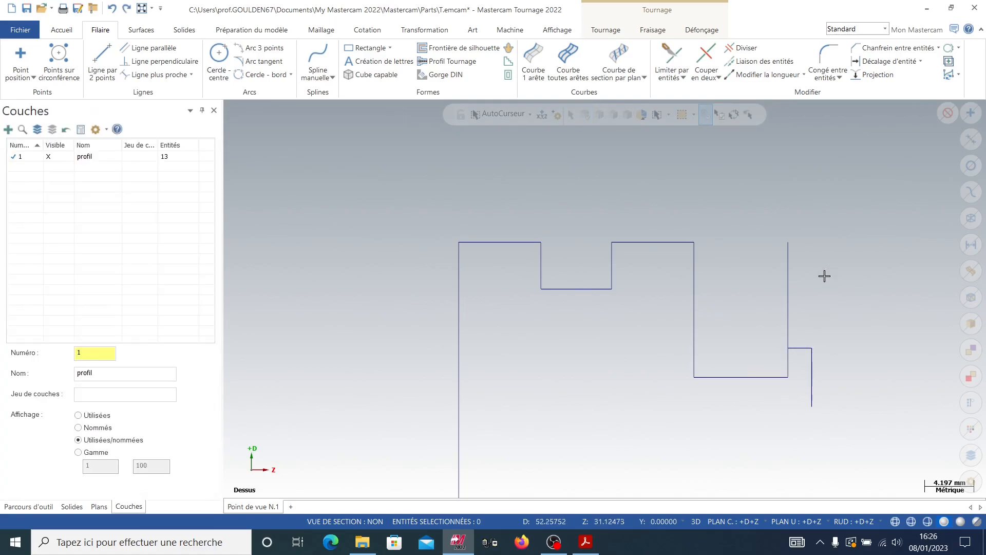
click(785, 359)
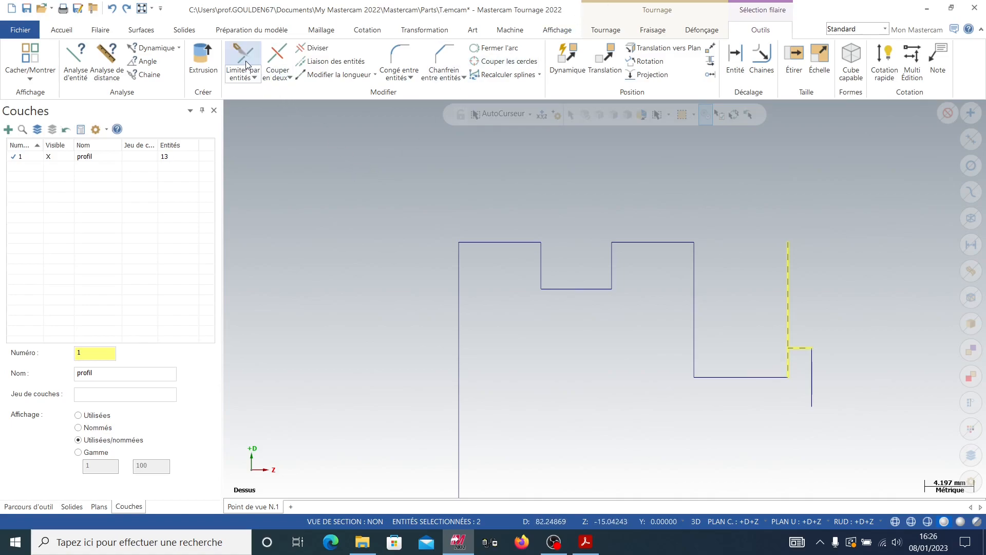
key(Escape)
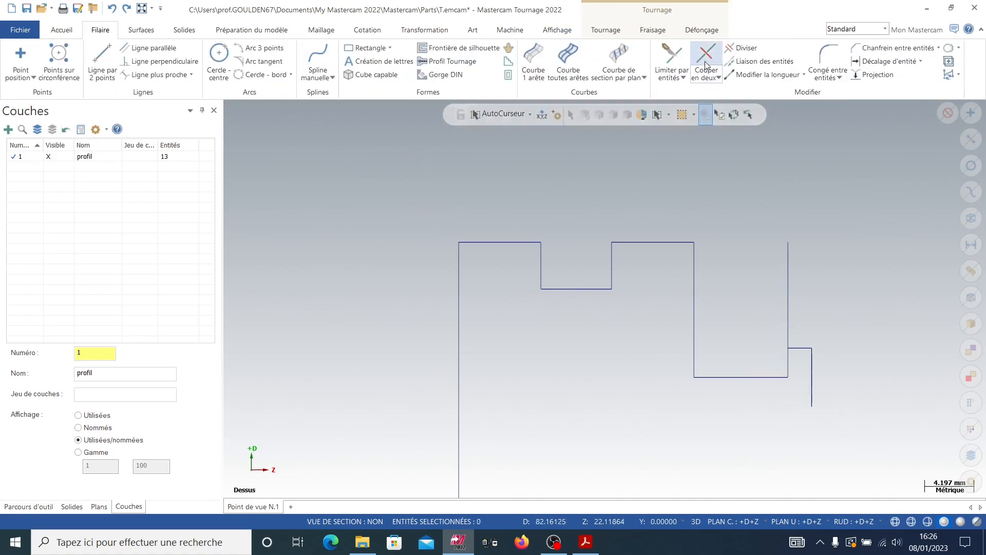
Step: Trim the vertical shoulder line to the short horizontal collar line, keeping its lower part, and accept
click(670, 58)
click(785, 363)
click(799, 348)
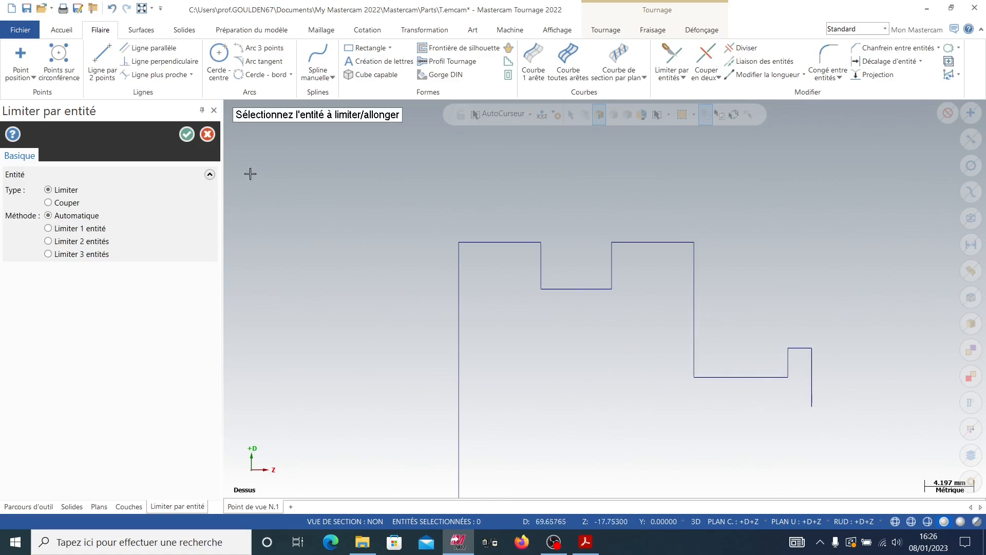
click(187, 135)
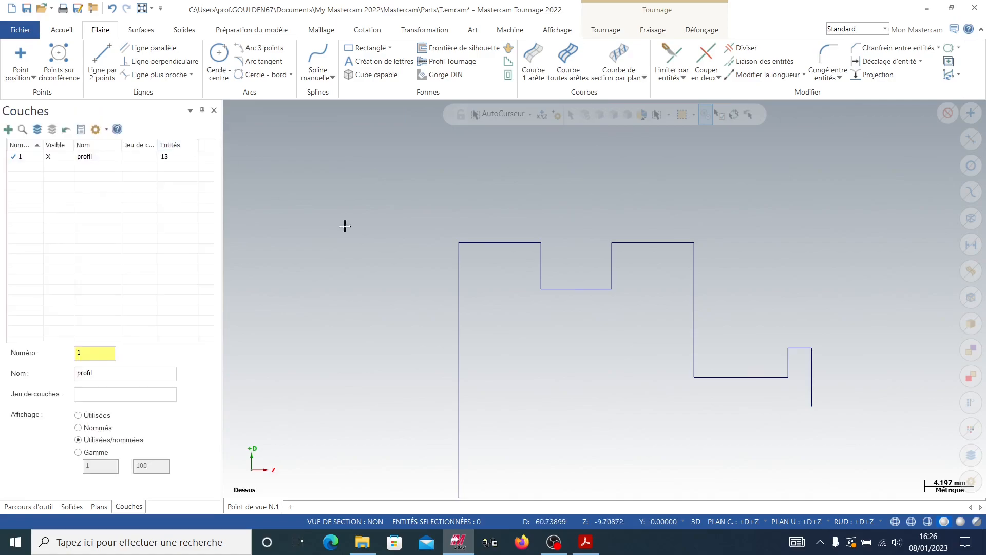
Step: Draw a 30 mm horizontal line at D 29.9895 from the collar to the end face, and remove the end face's excess above it with Divide
scroll(786, 385, down, 3)
scroll(777, 356, down, 2)
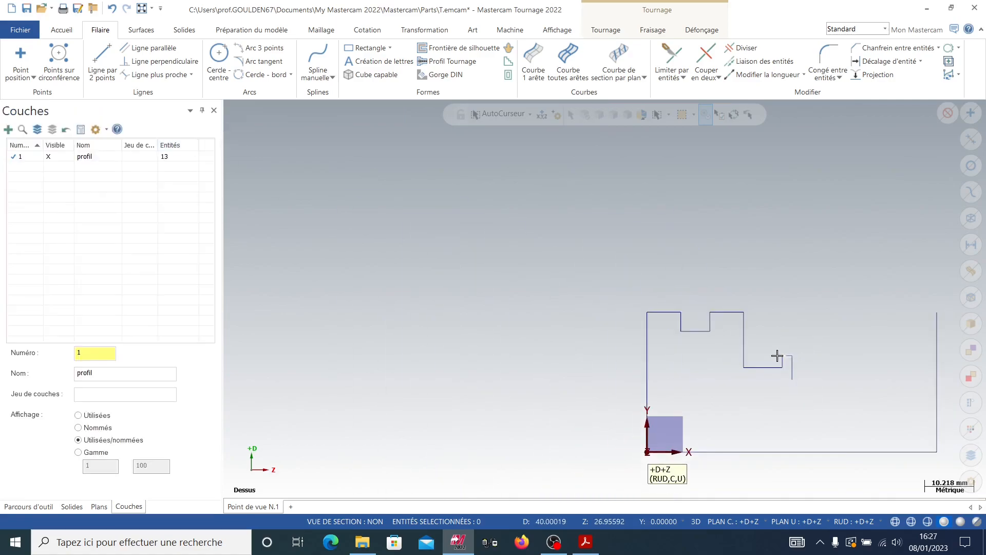
click(103, 58)
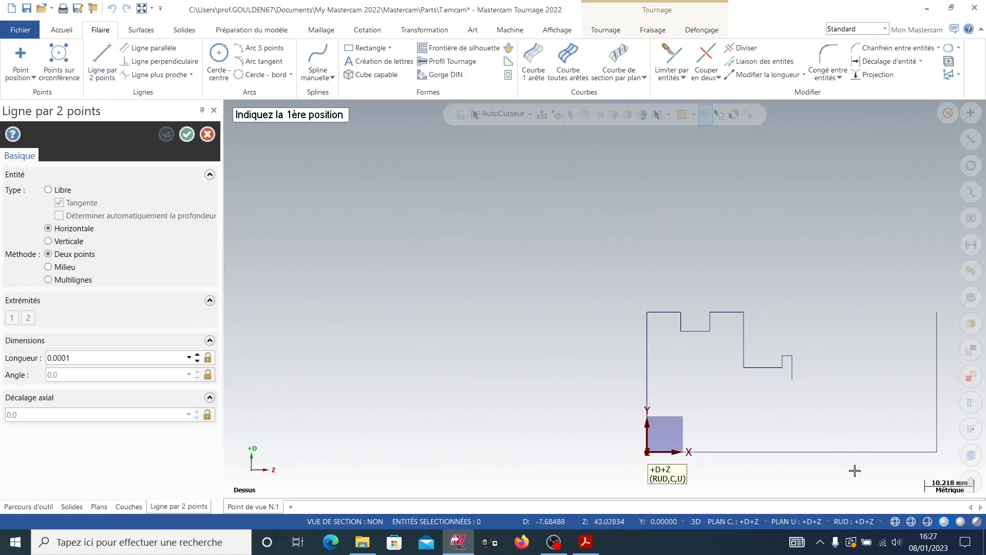
click(794, 382)
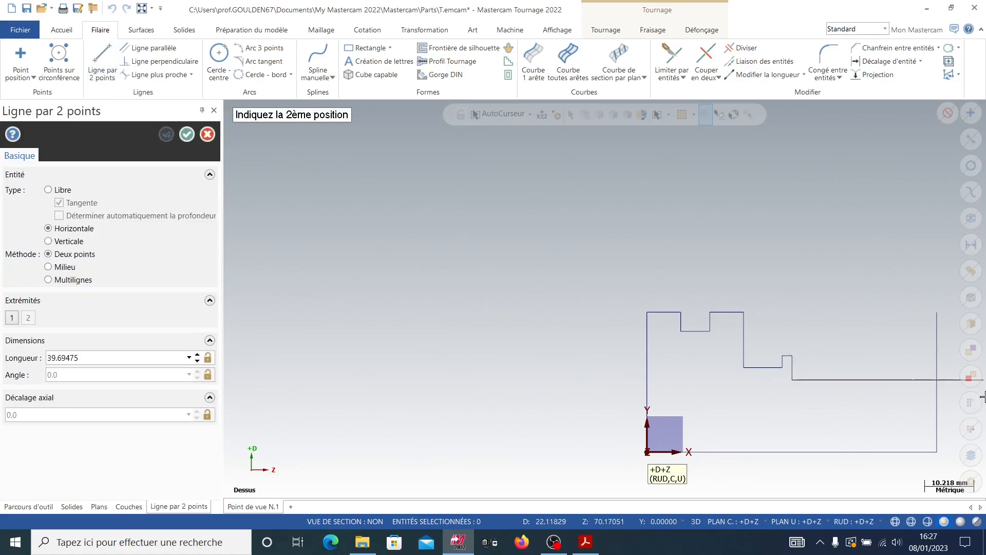
click(937, 387)
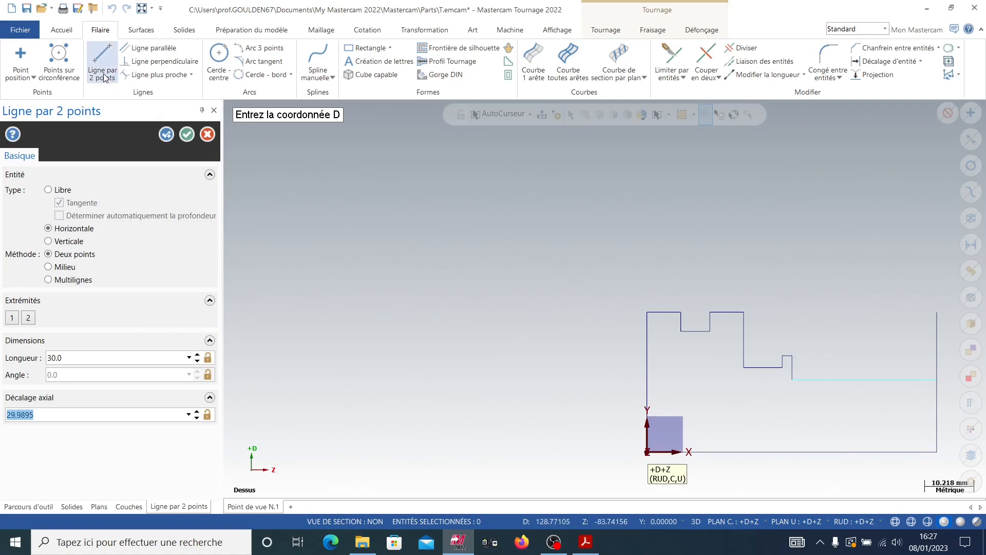
click(749, 48)
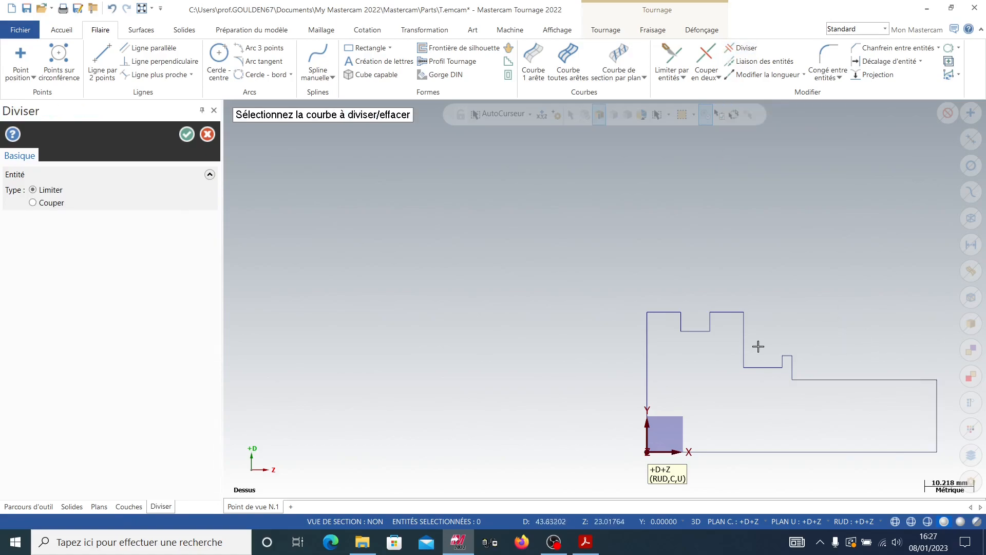
Step: Check the R13 nose radius in the PDF drawing, and fillet the 30 mm horizontal line and the end face with radius 13 in Mastercam
click(591, 542)
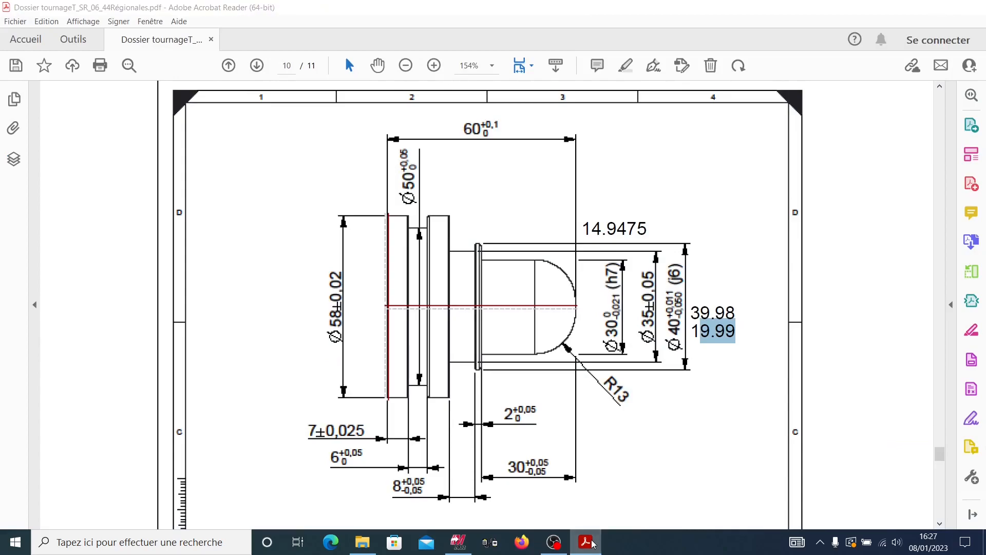
click(592, 543)
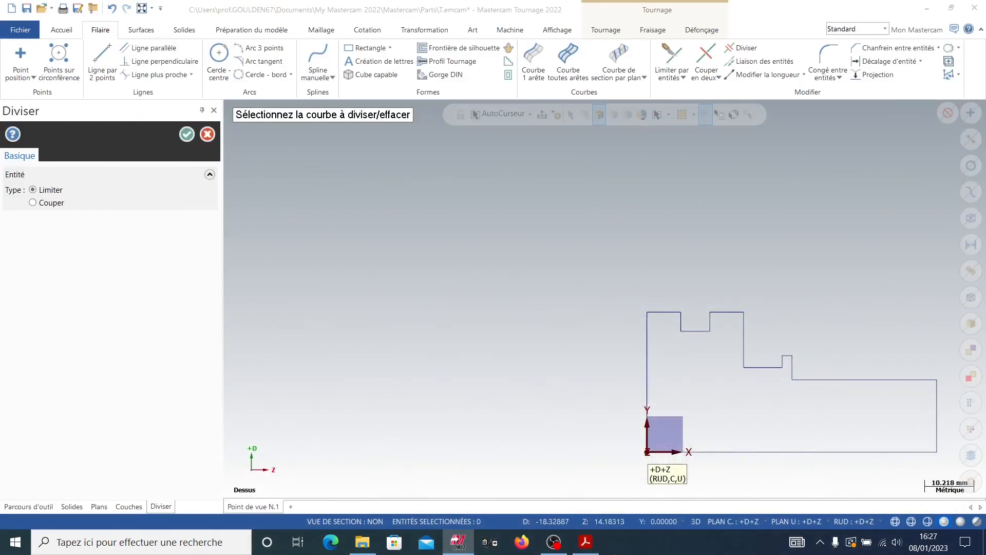
click(585, 541)
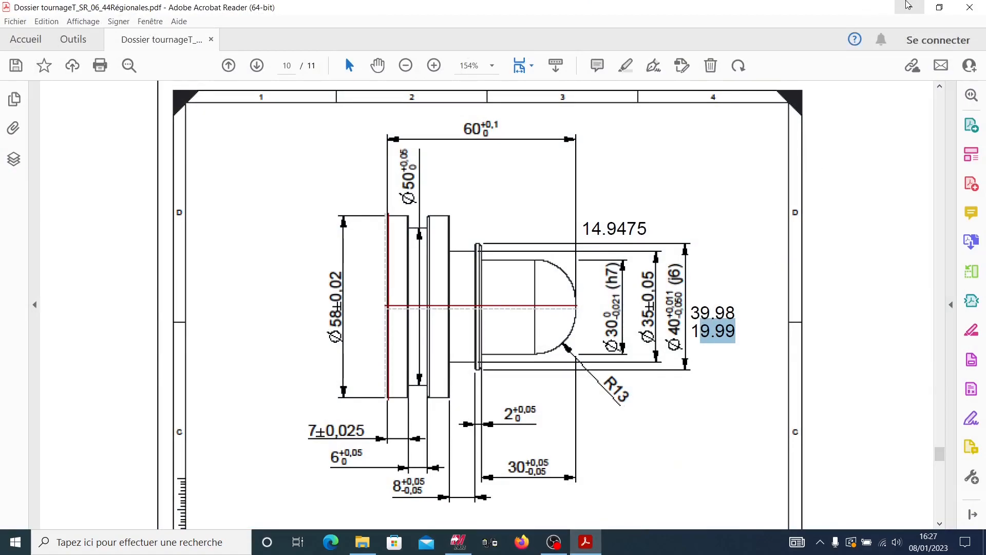
click(909, 7)
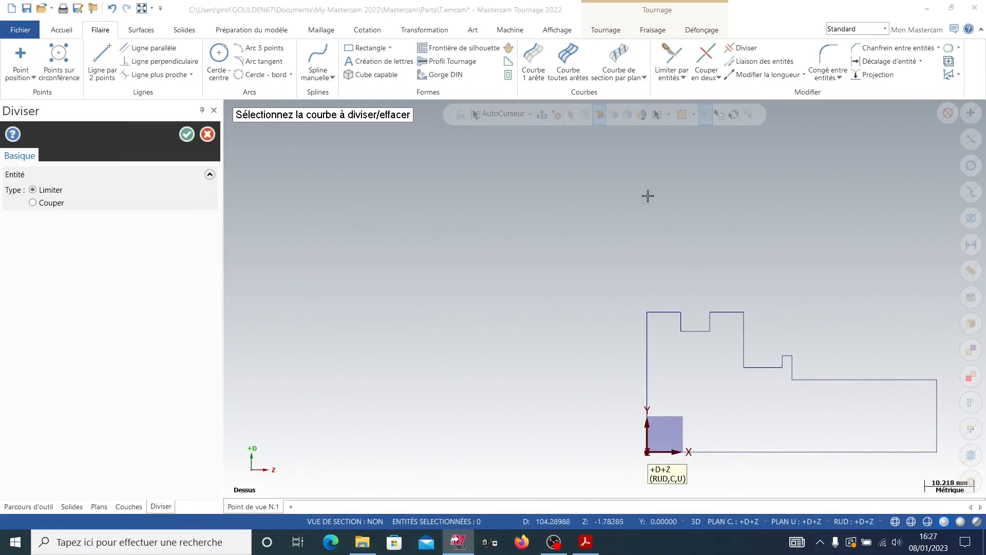
click(828, 59)
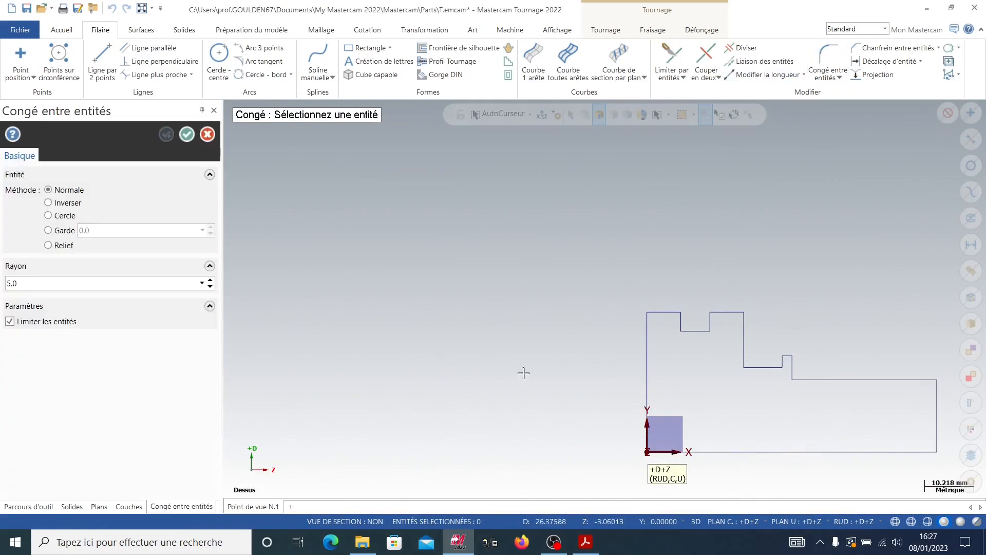
double_click(102, 281)
text(13)
click(911, 380)
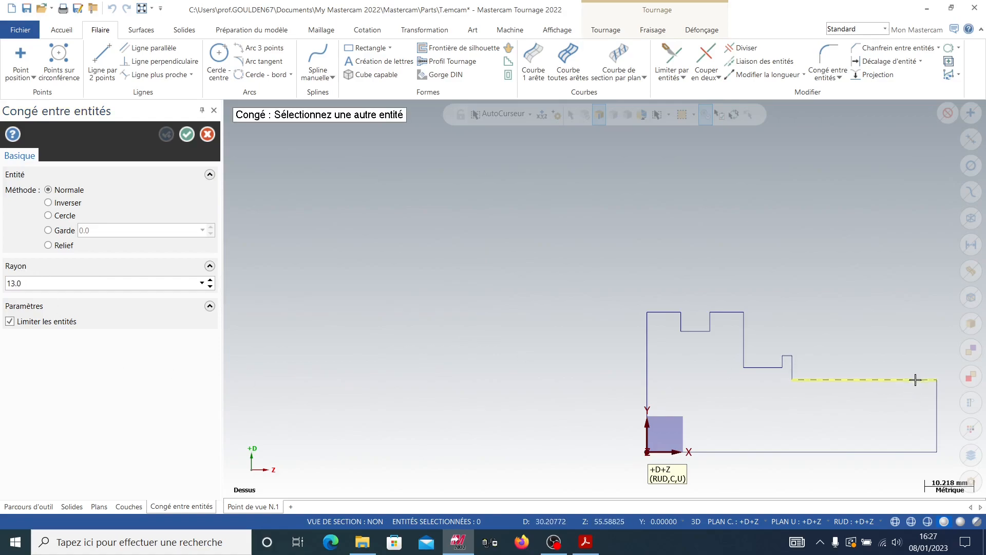
click(939, 418)
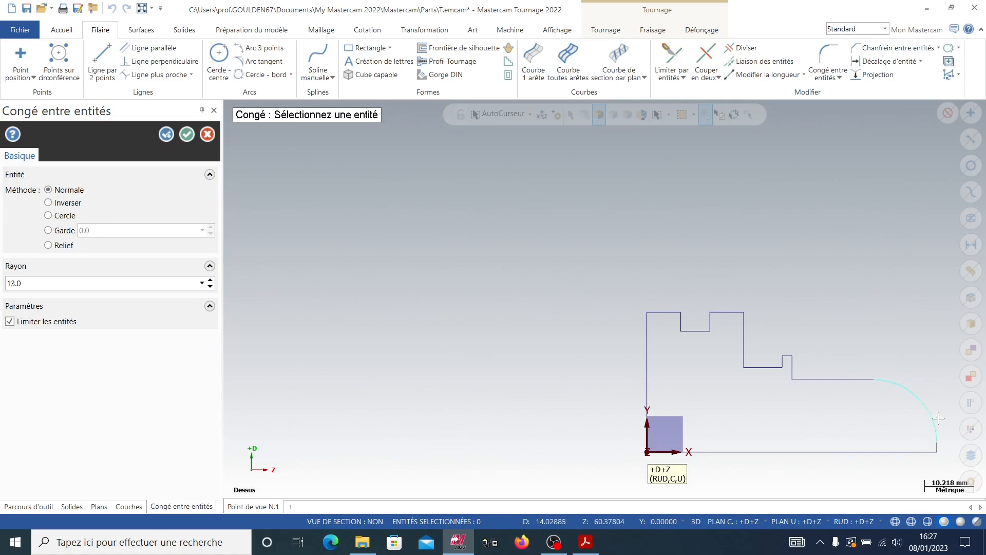
click(186, 136)
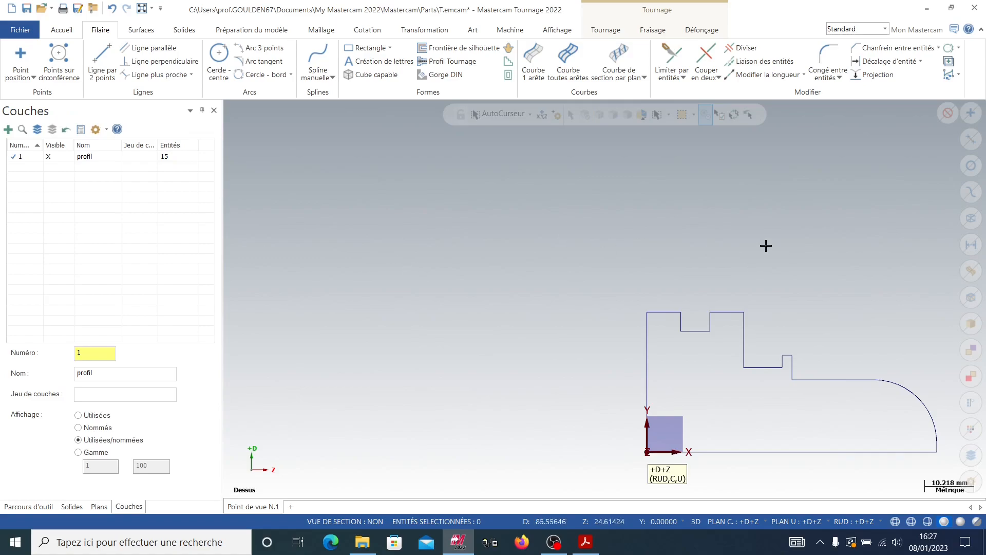
Step: Check the general chamfer note in the PDF drawing, and chamfer the narrow Ø40 collar's upper corners with a single 0.5 mm distance in Mastercam
click(585, 540)
scroll(613, 331, down, 8)
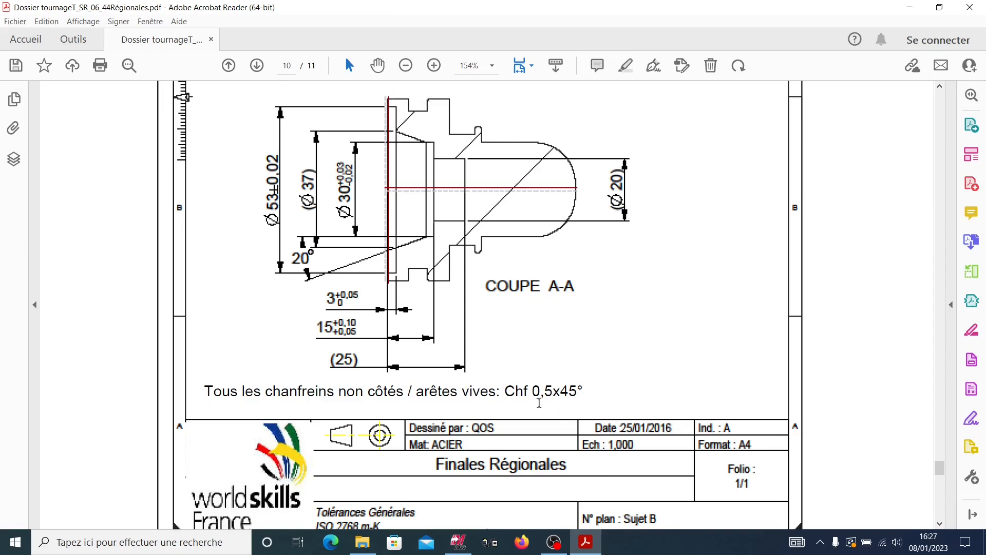
click(909, 7)
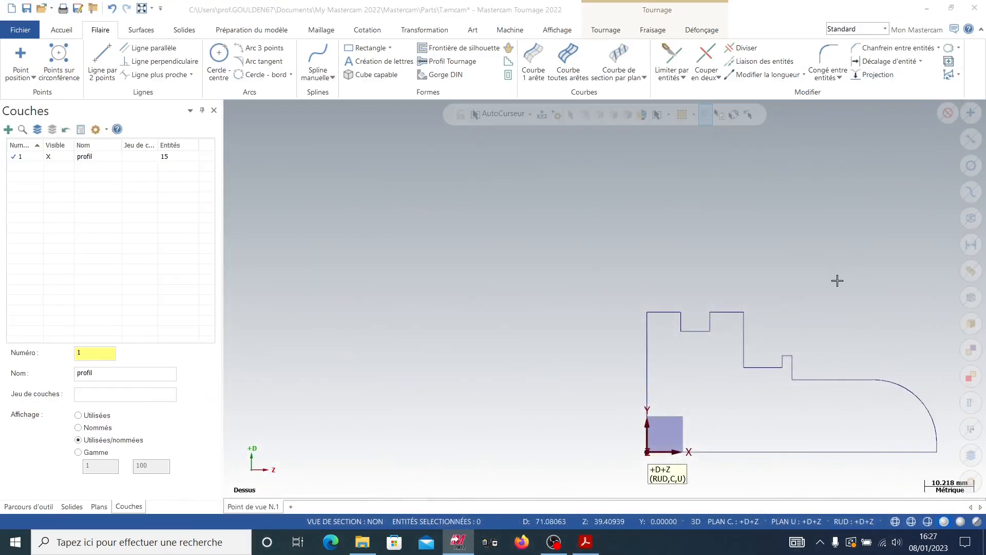
scroll(816, 372, up, 3)
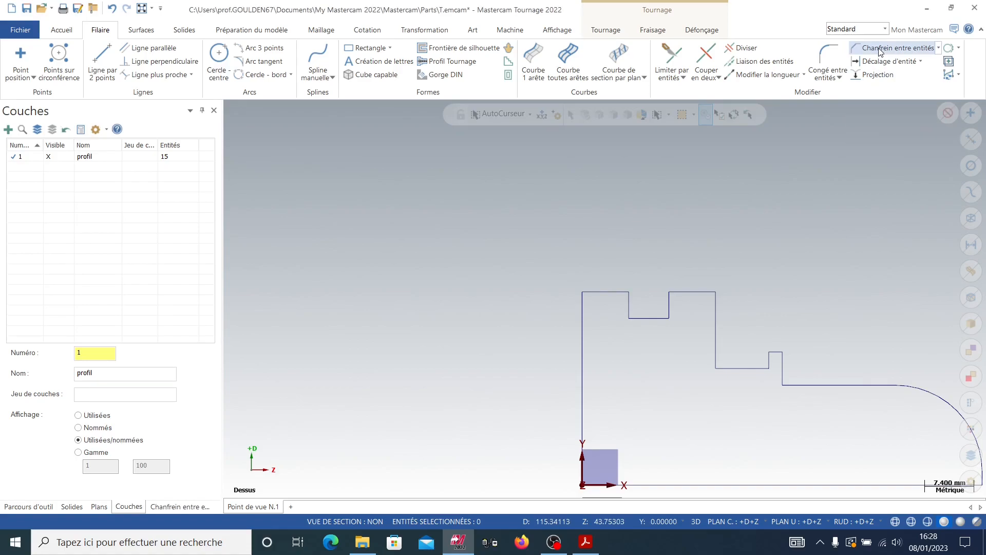
click(896, 48)
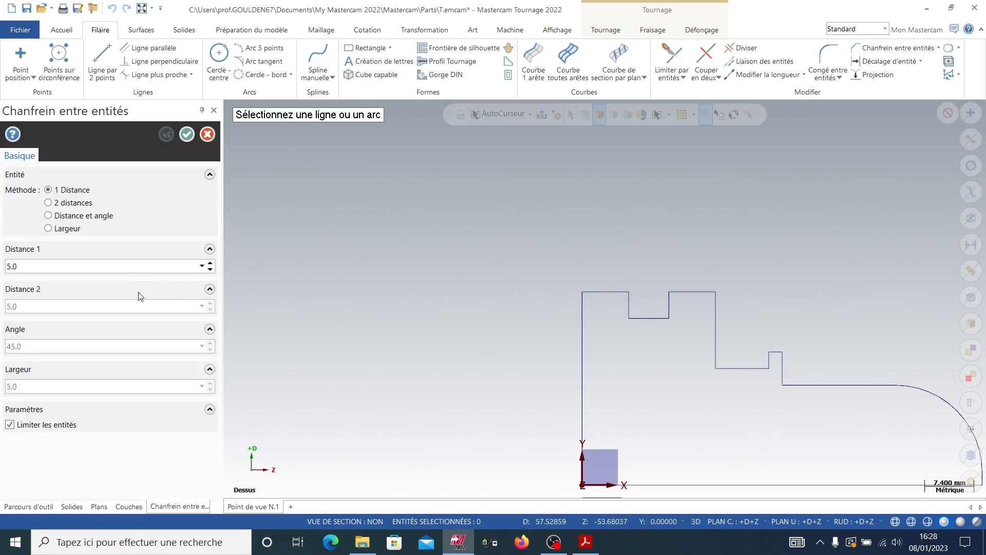
drag(53, 266, 2, 259)
text(0.5)
click(780, 362)
click(774, 354)
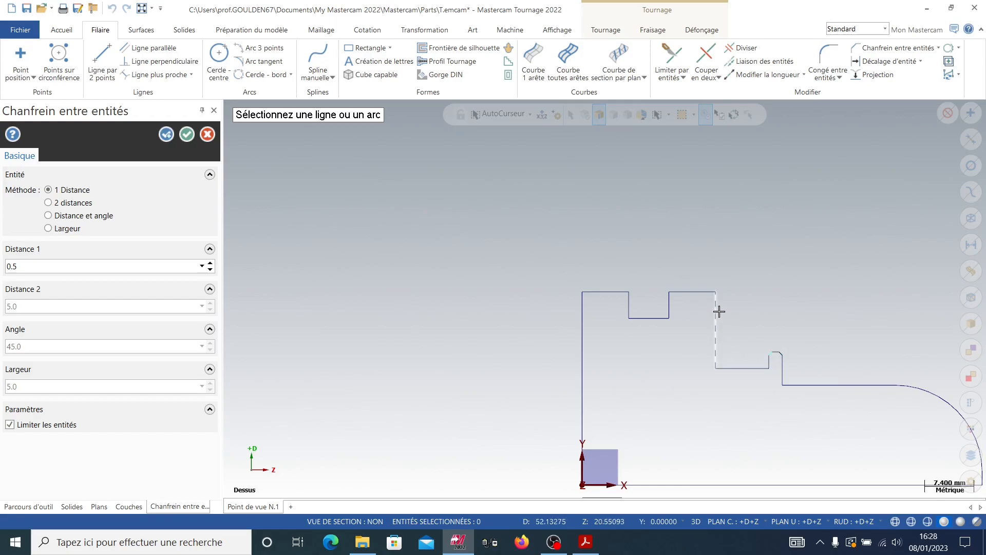
Step: Chamfer the four outer corners of the flange on both sides of the groove at 0.5 mm and accept
click(684, 297)
click(667, 303)
click(629, 302)
click(618, 297)
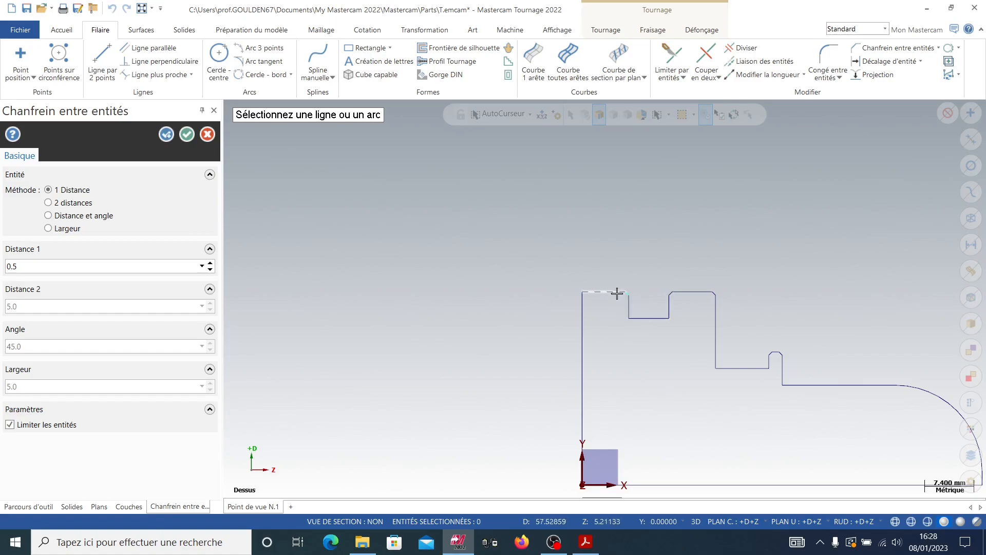
click(593, 295)
click(581, 313)
scroll(758, 411, down, 2)
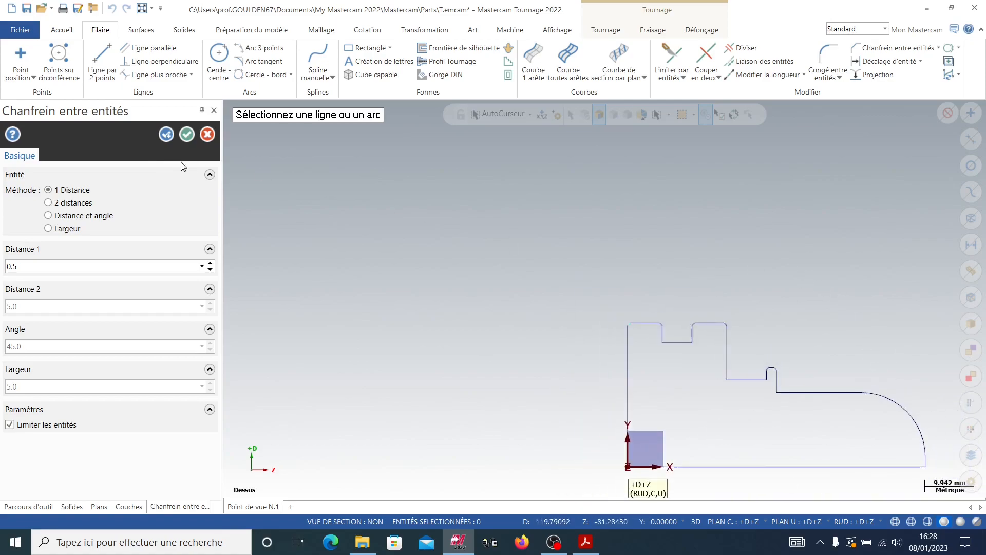
click(188, 135)
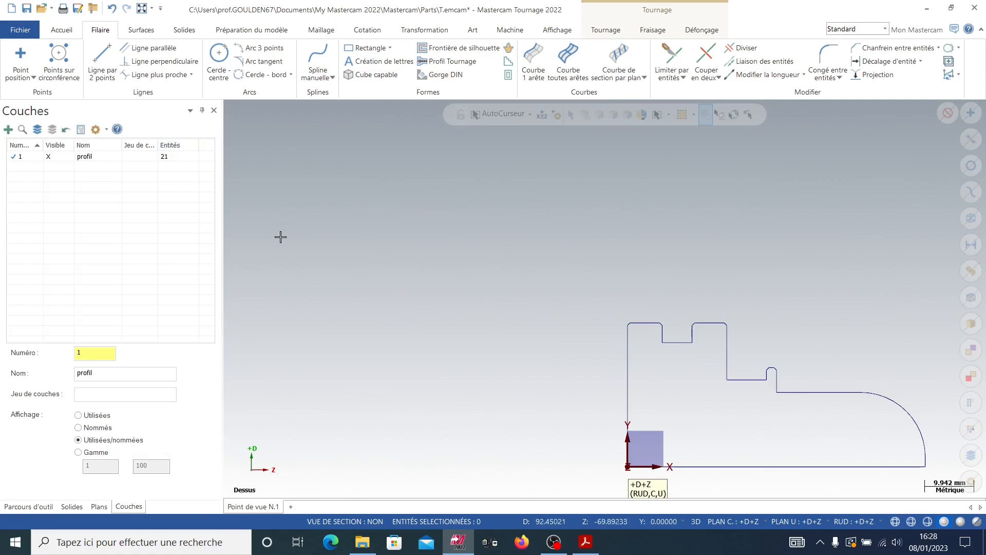
Step: Create layer 2 as the active layer and name it "volume ext"
click(8, 129)
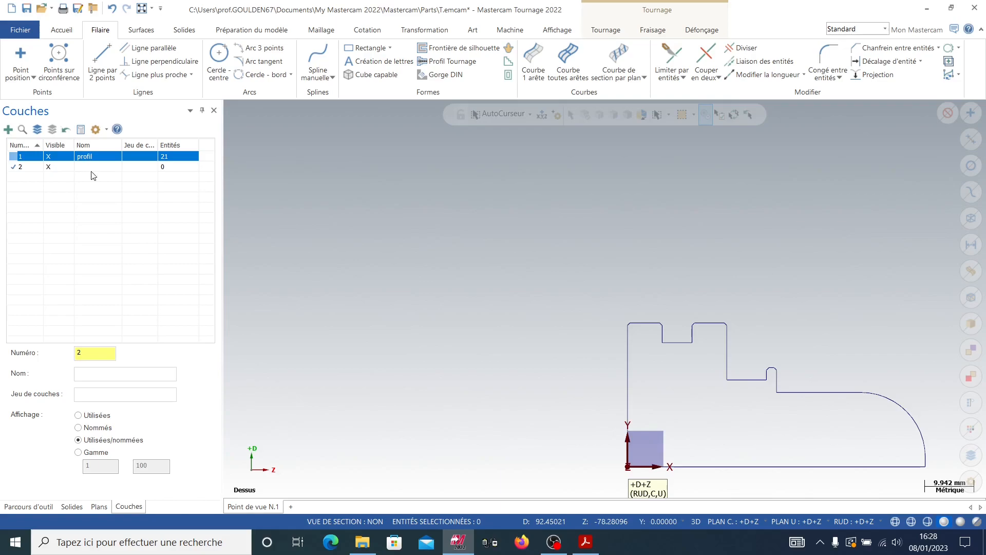
click(94, 167)
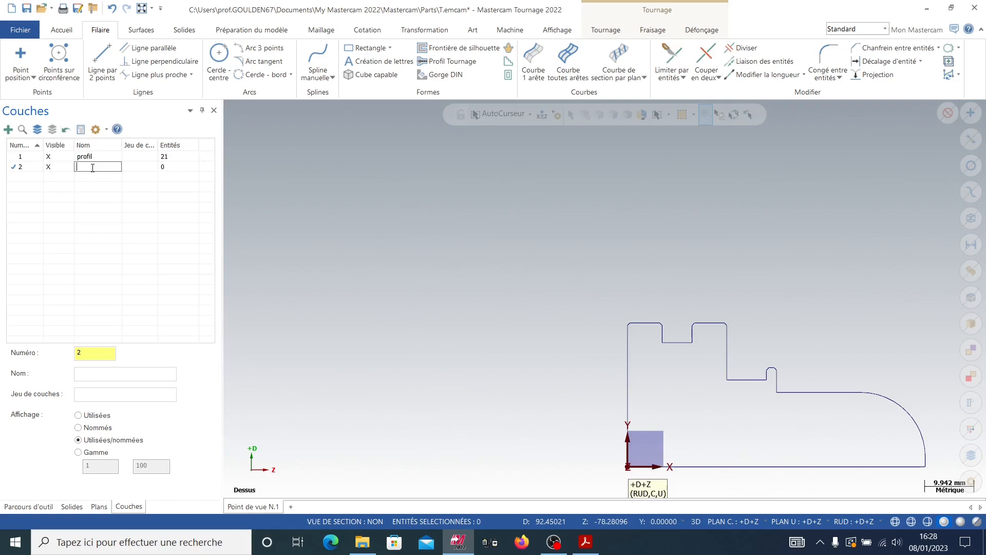
text(volume ext)
key(Return)
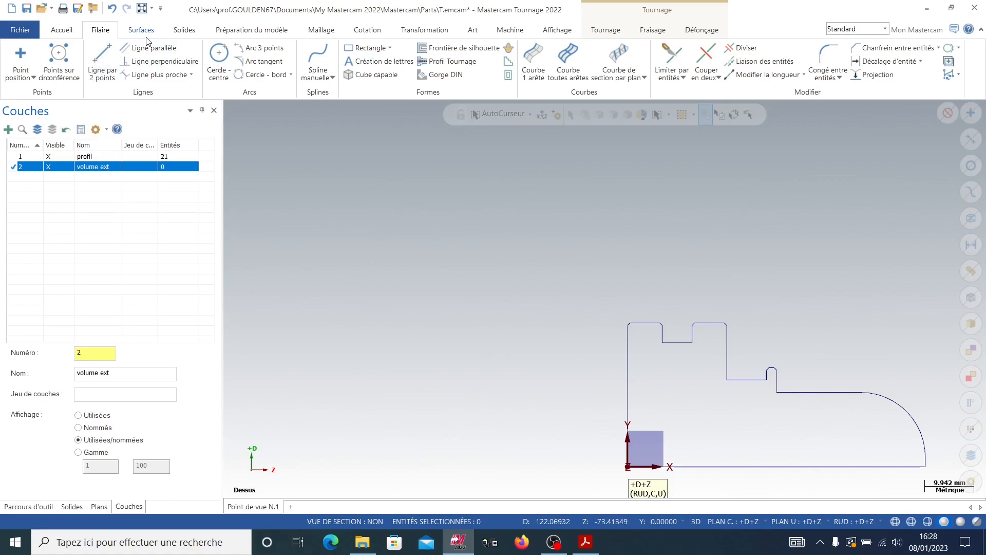
Step: Revolve the closed turned profile through 360° about its horizontal centreline to create a new solid body, and accept
click(185, 31)
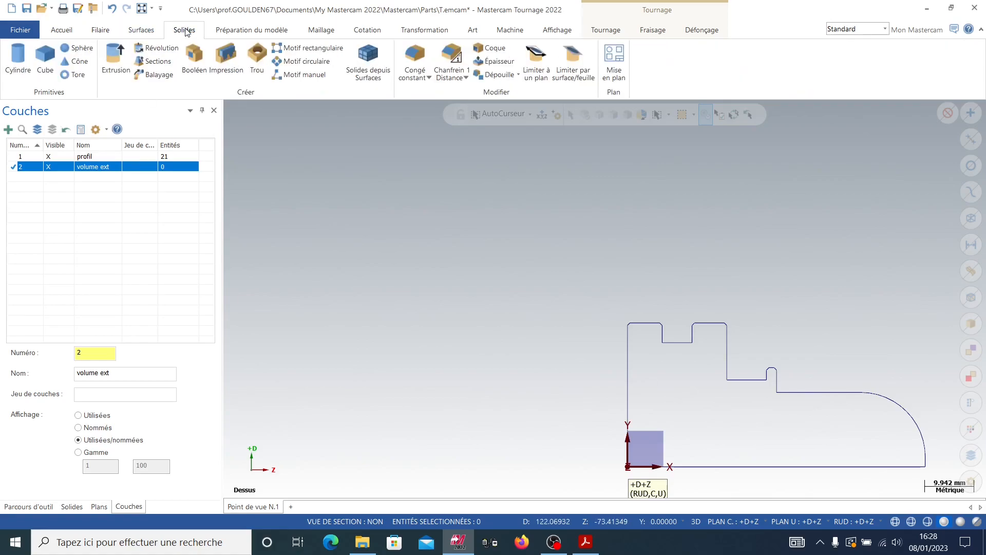
click(161, 49)
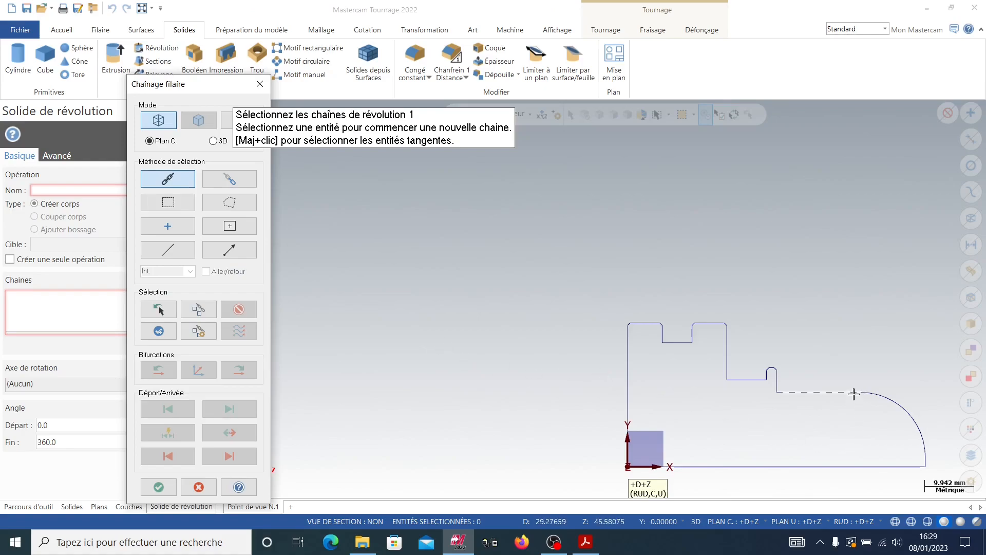
click(853, 394)
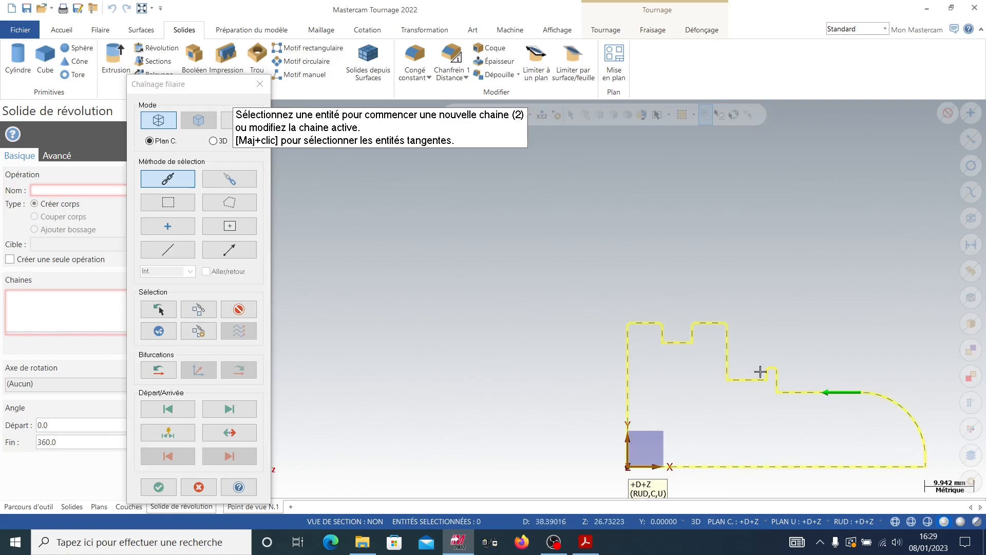
click(158, 488)
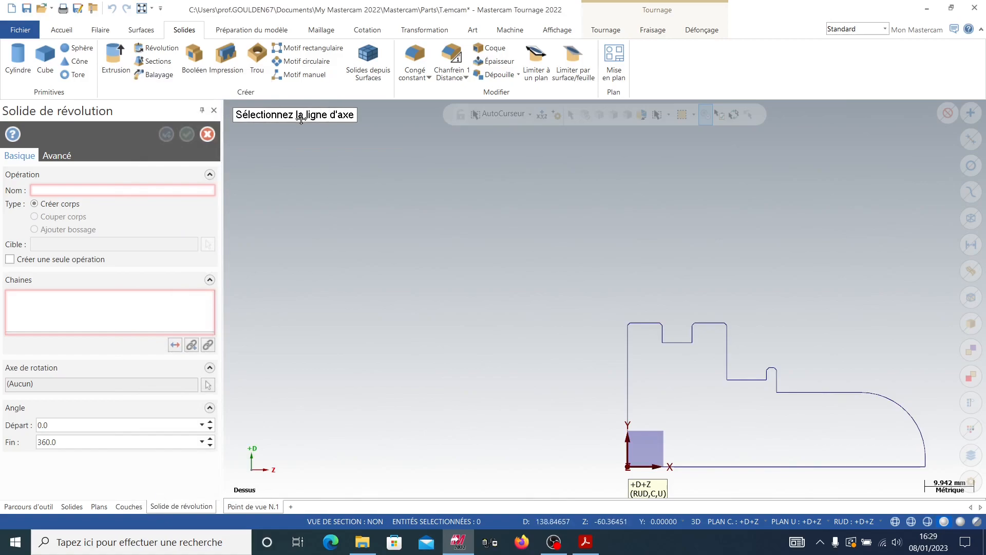
click(704, 466)
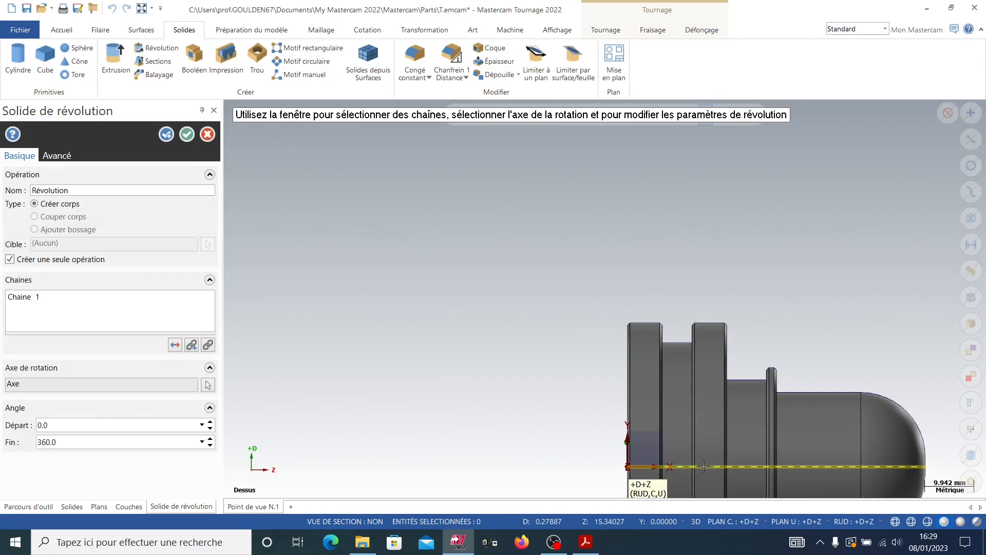
click(182, 134)
mouse_move(489, 310)
middle_down()
mouse_move(550, 308)
mouse_move(398, 334)
mouse_move(464, 359)
mouse_move(495, 294)
middle_up()
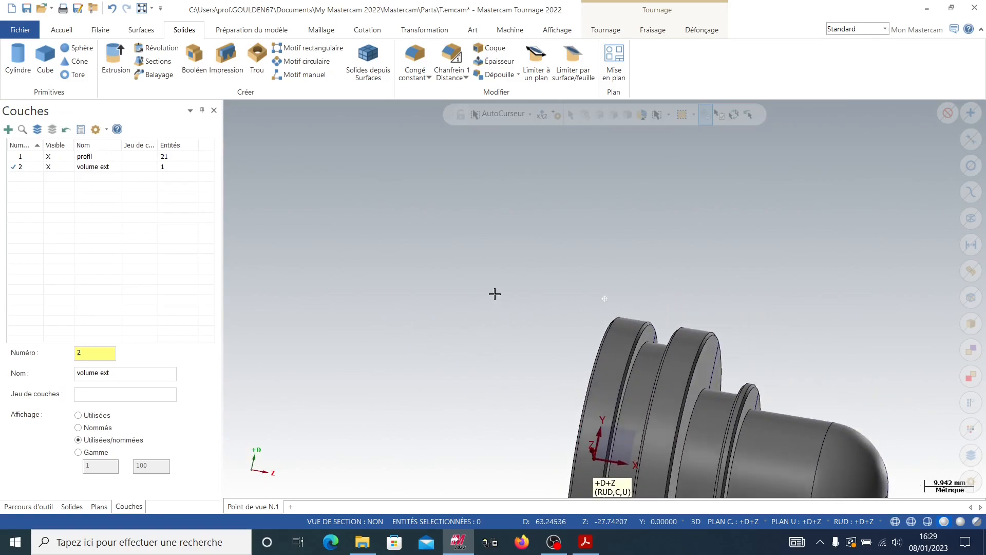
Step: Make the profil layer active, and switch the volume ext layer's display off and back on
click(57, 157)
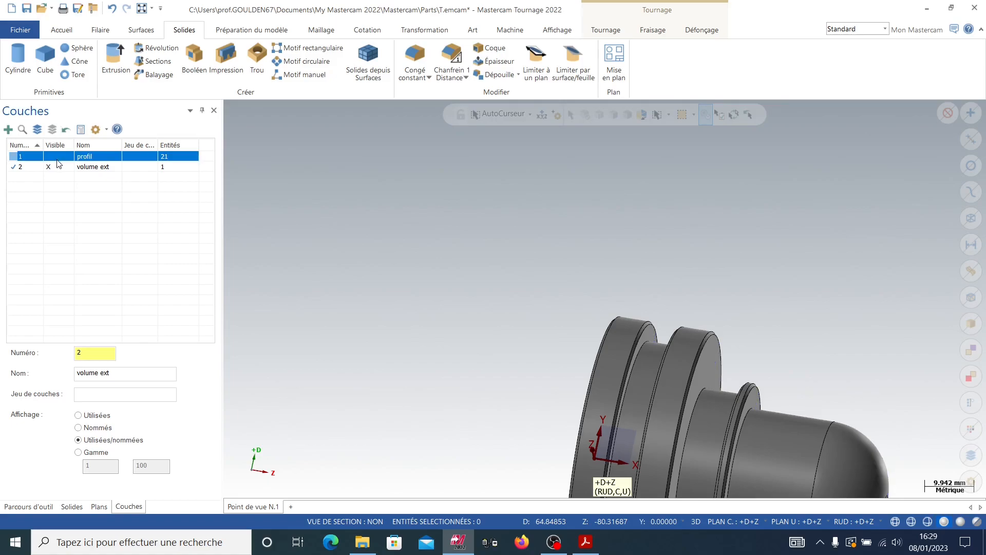
click(14, 158)
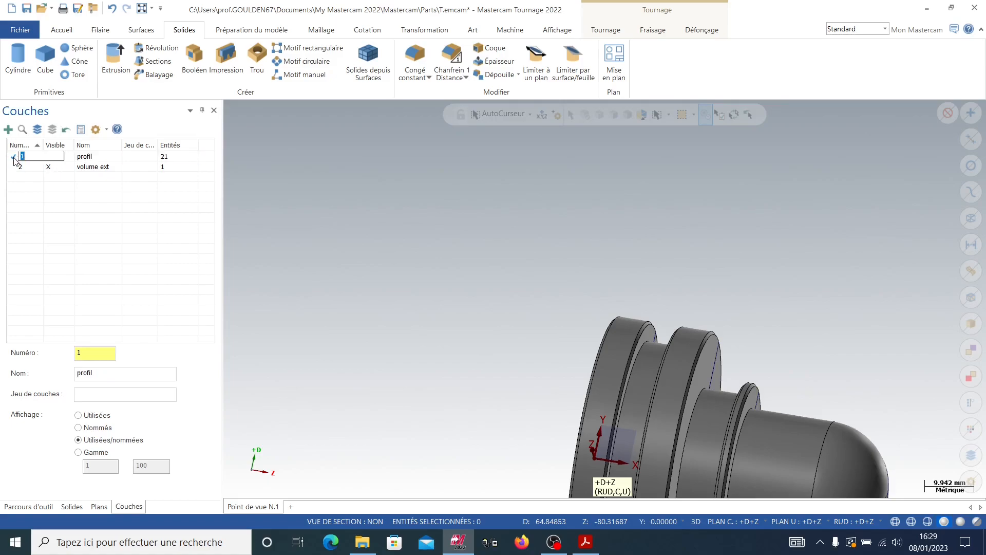
click(53, 171)
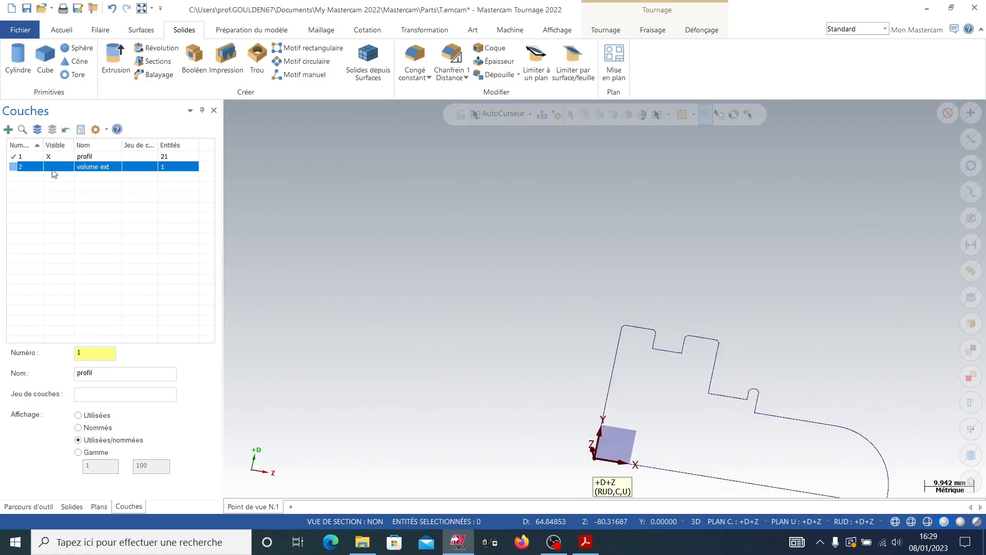
click(53, 172)
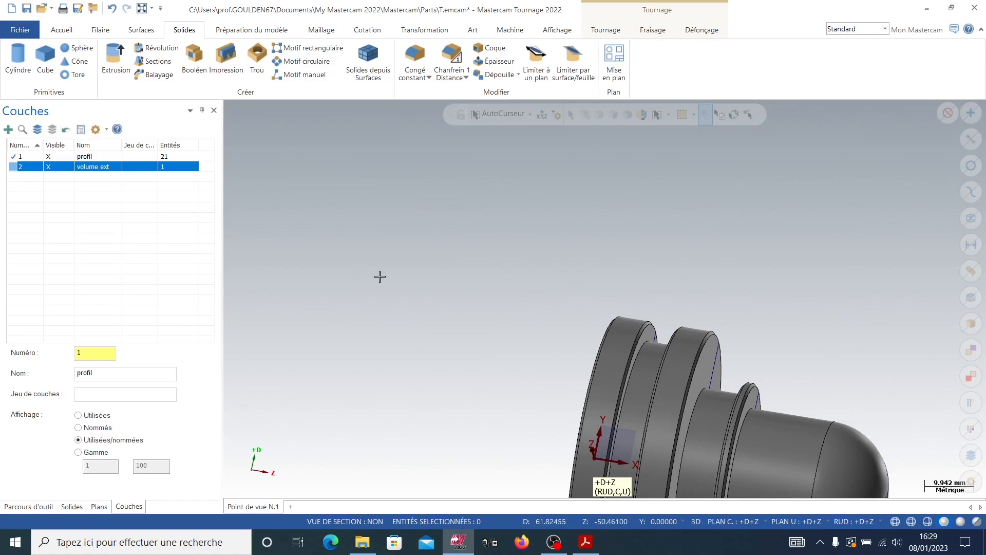
scroll(691, 374, down, 5)
scroll(767, 470, up, 3)
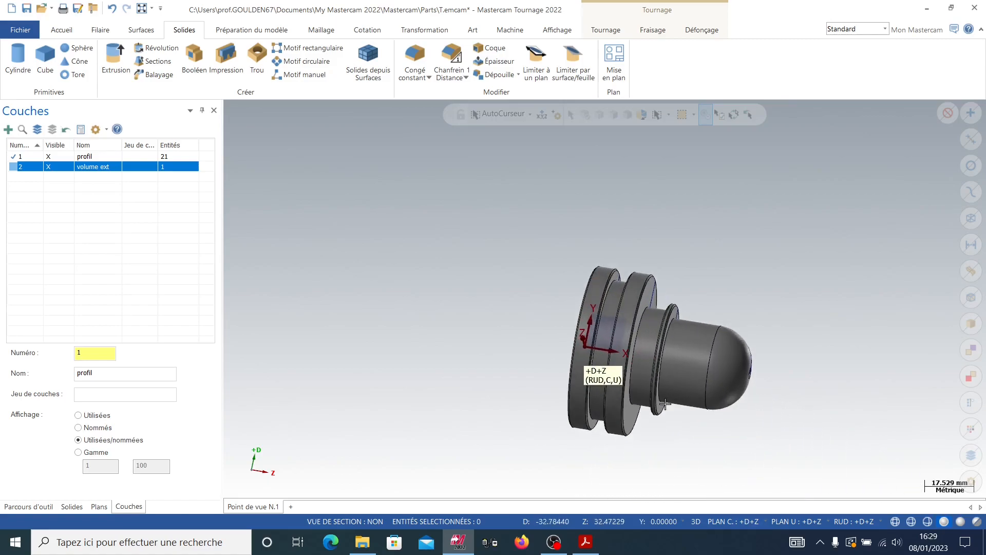
Step: Set the view to Dessus (RUD) and fit the whole part in the graphics area
click(100, 29)
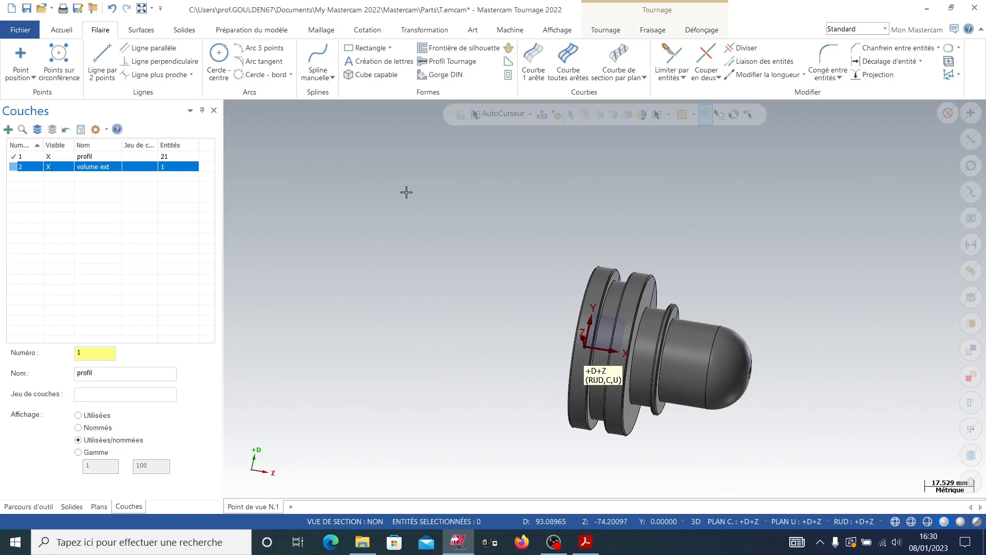
right_click(406, 192)
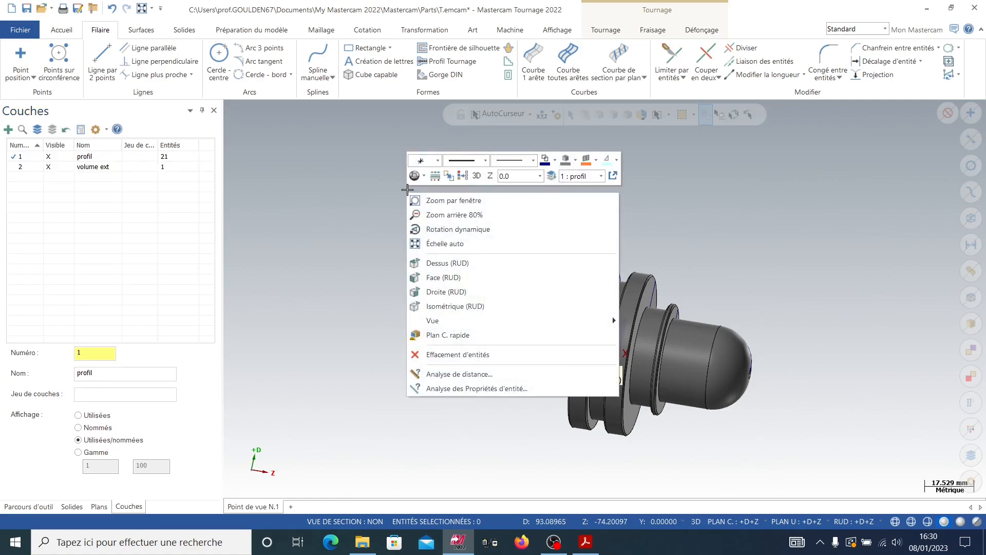
click(452, 263)
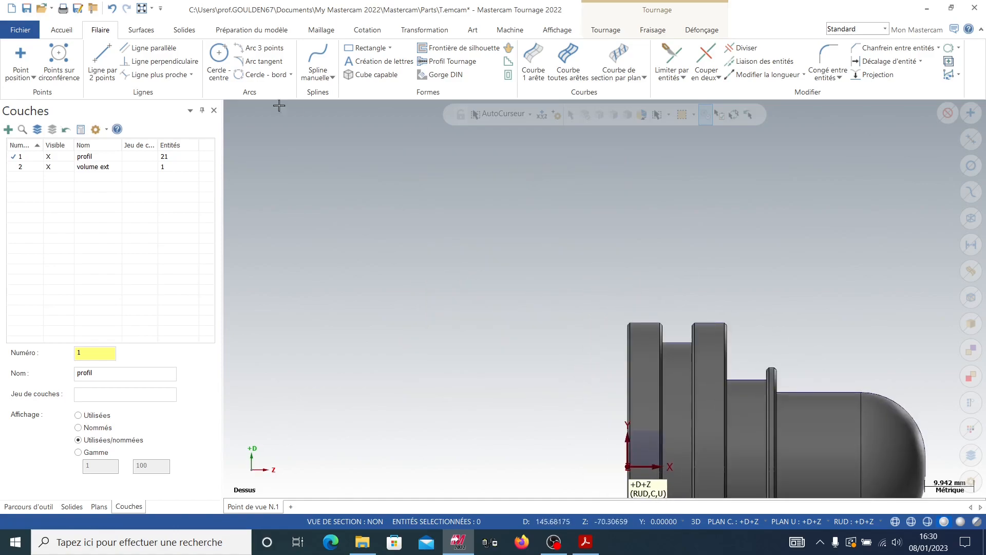
click(142, 8)
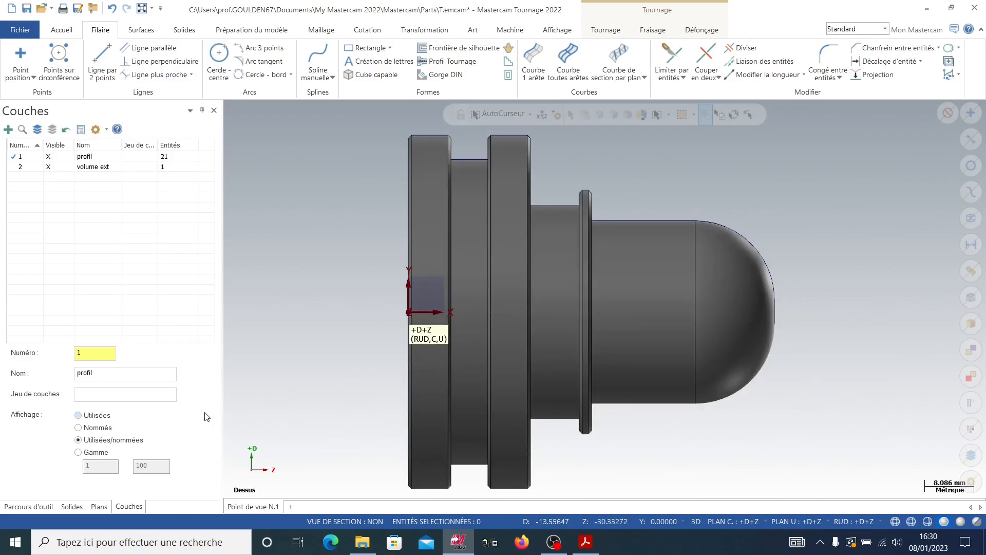
Step: Show the part in the Trimétrique plane's view, and set the graphics view to the +D+Z plane
click(94, 507)
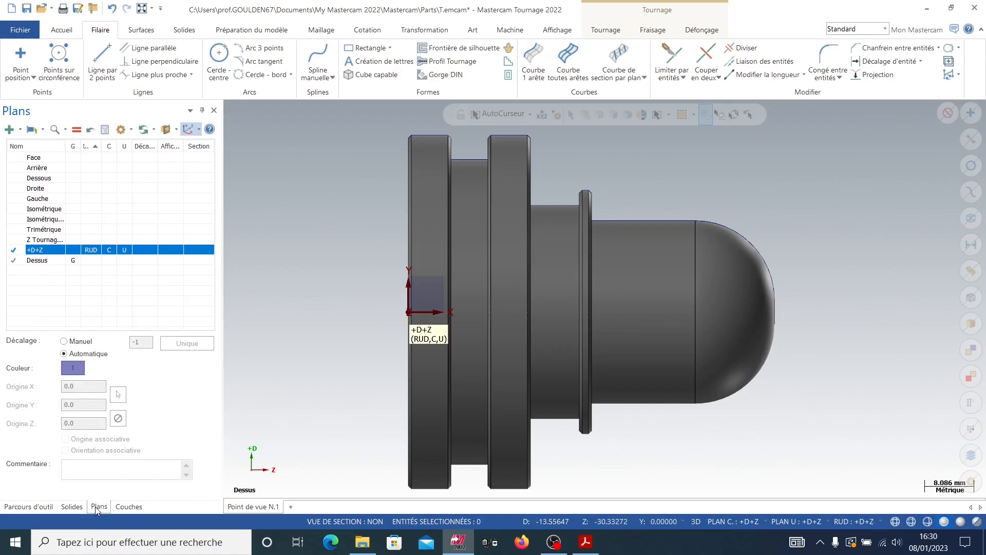
click(74, 229)
click(74, 232)
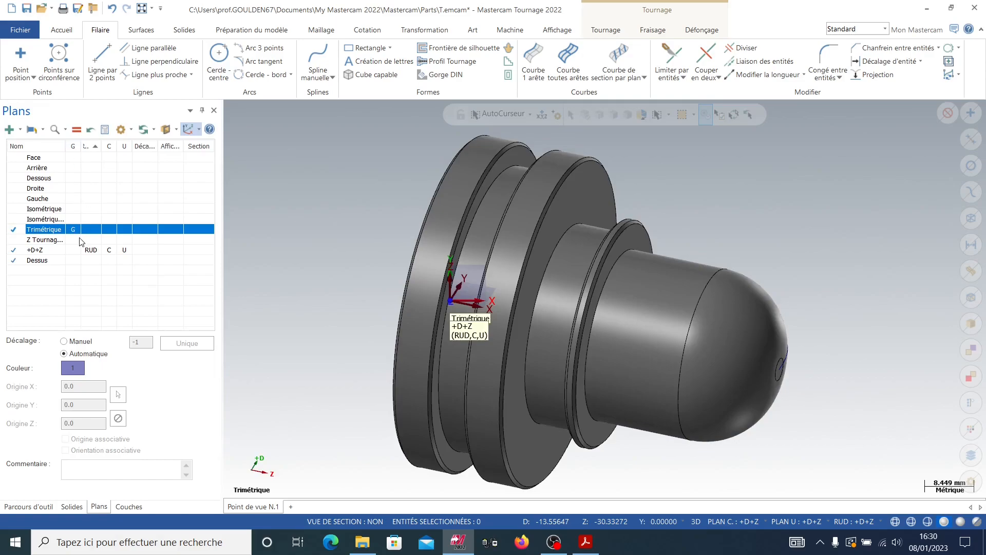
click(77, 251)
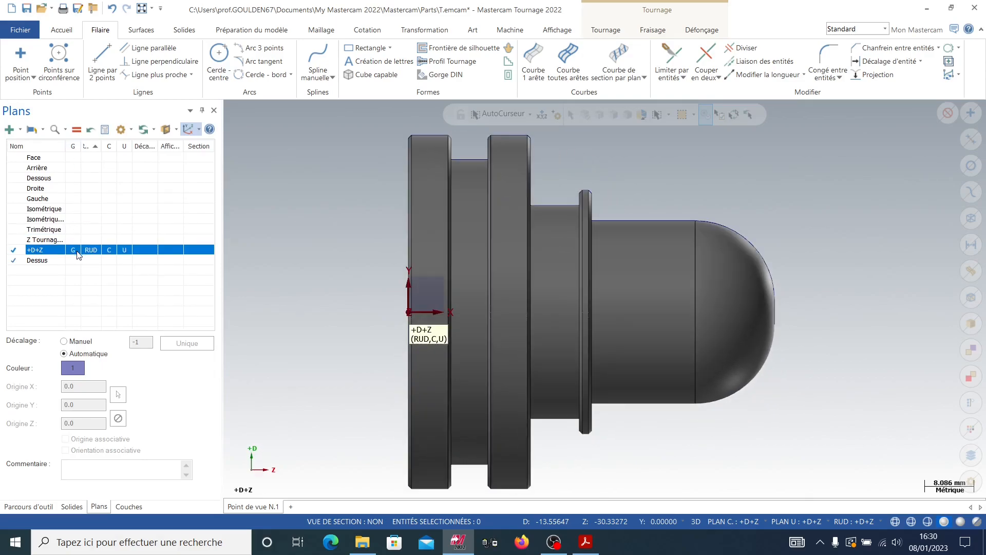